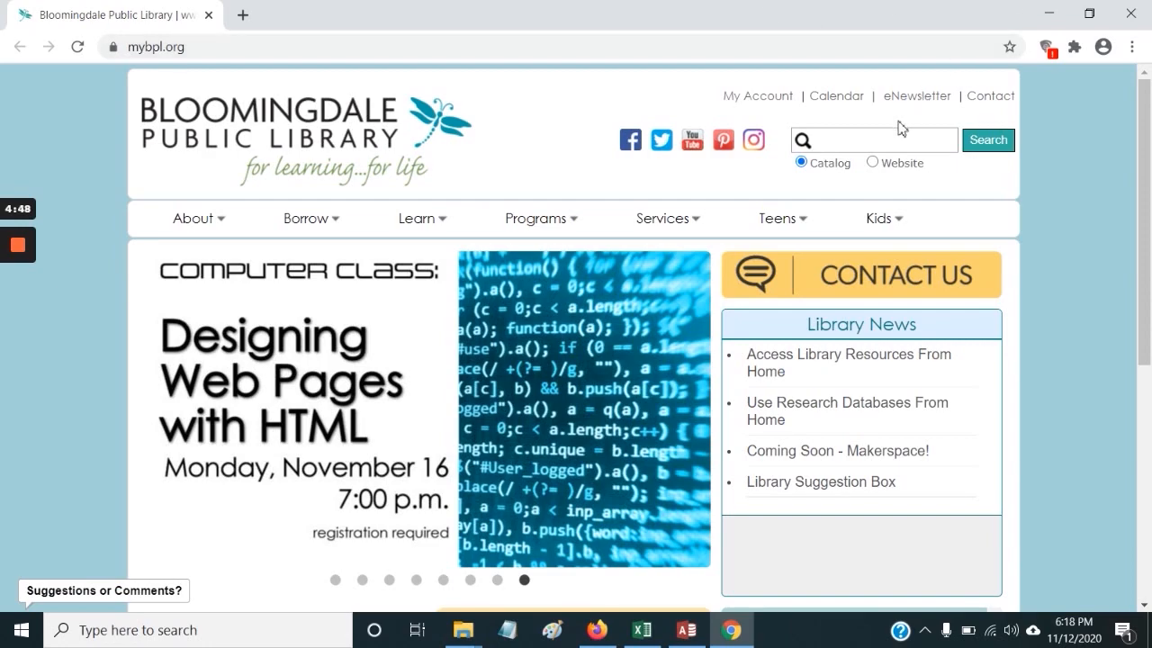
# - Leave the library website in the browser and switch to the Access start window, maximized
pyautogui.click(1046, 11)
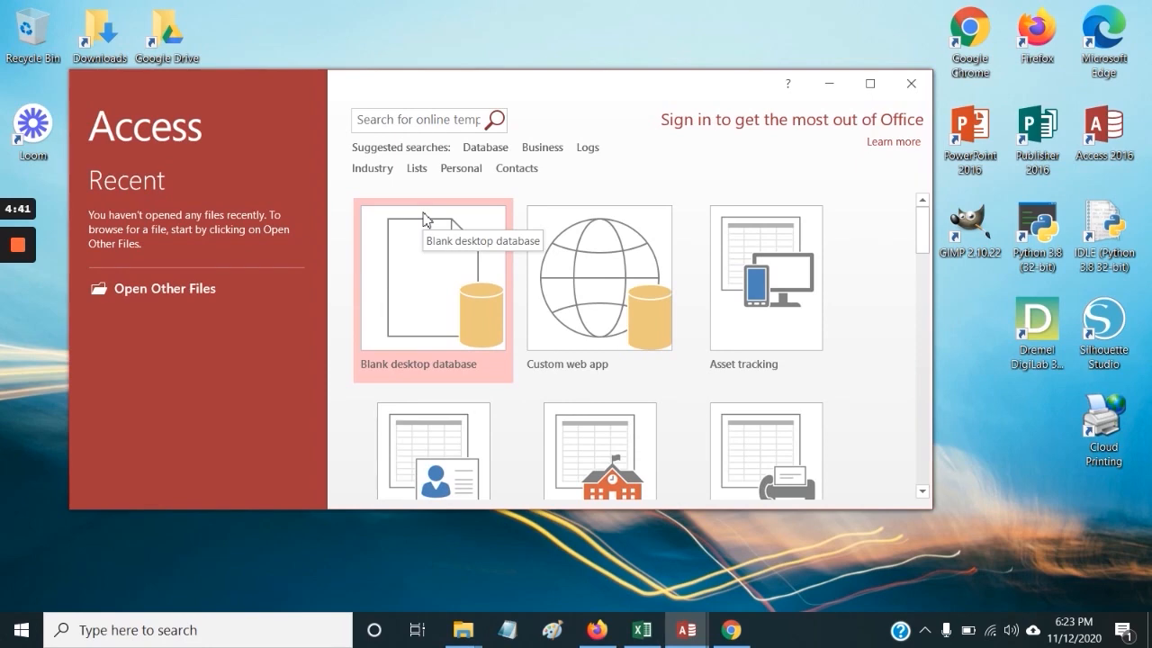
pyautogui.click(871, 85)
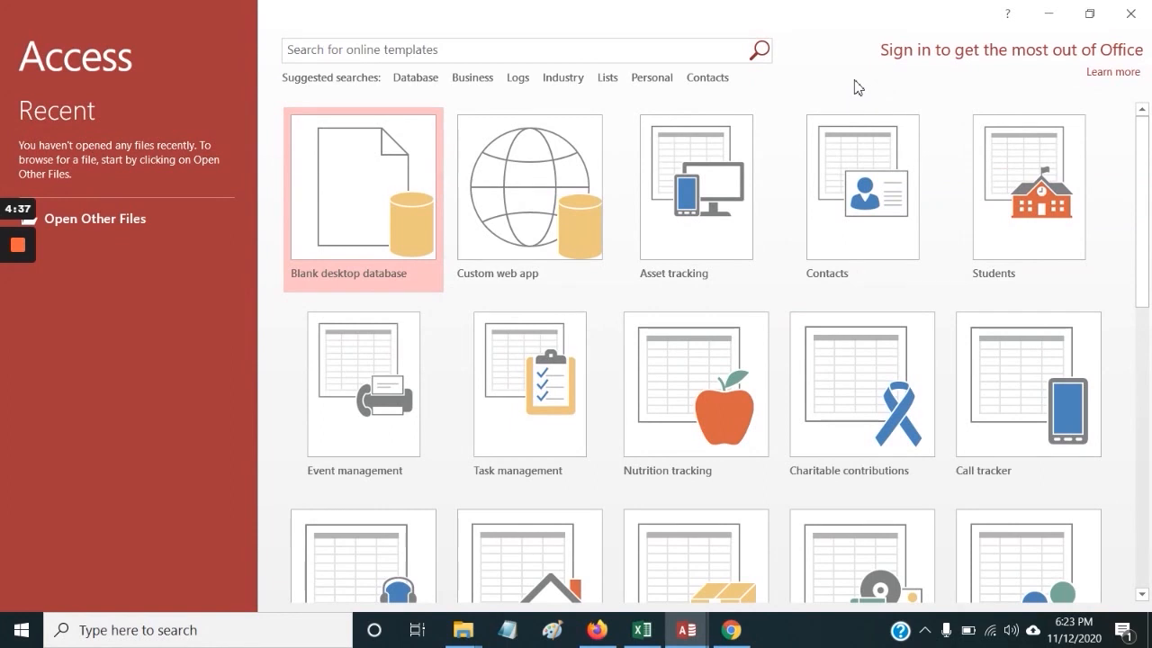
# - Look through the database templates offered on the start screen
pyautogui.moveTo(7, 324)
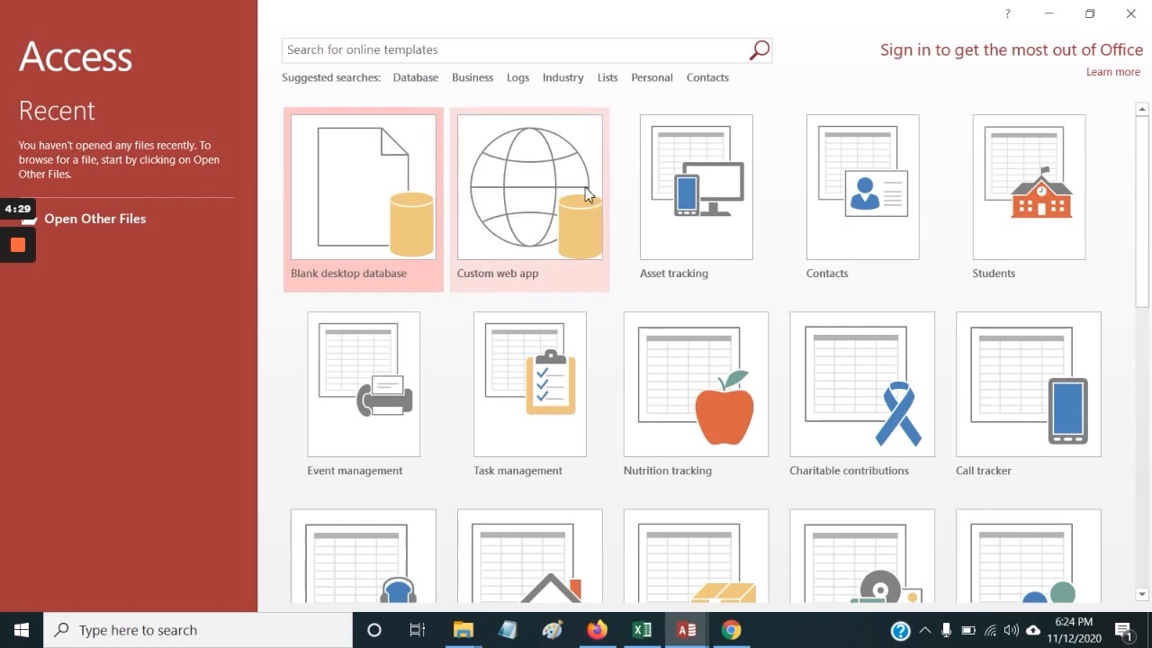
pyautogui.scroll(-4, 642, 201)
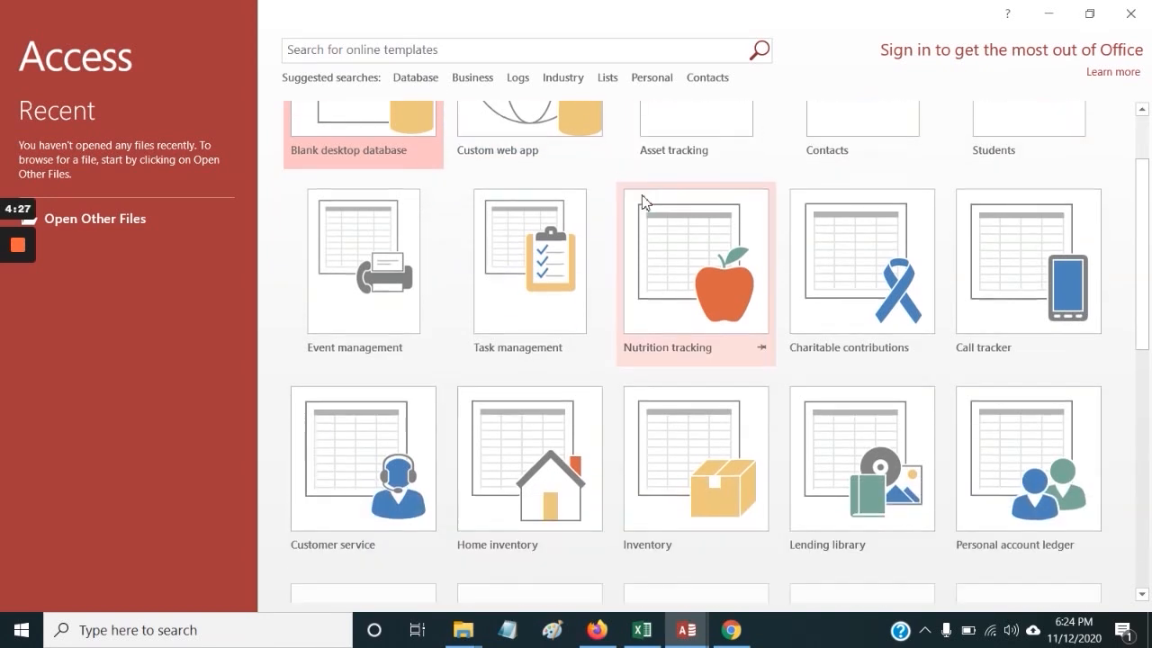
pyautogui.scroll(2, 643, 202)
pyautogui.scroll(2, 643, 201)
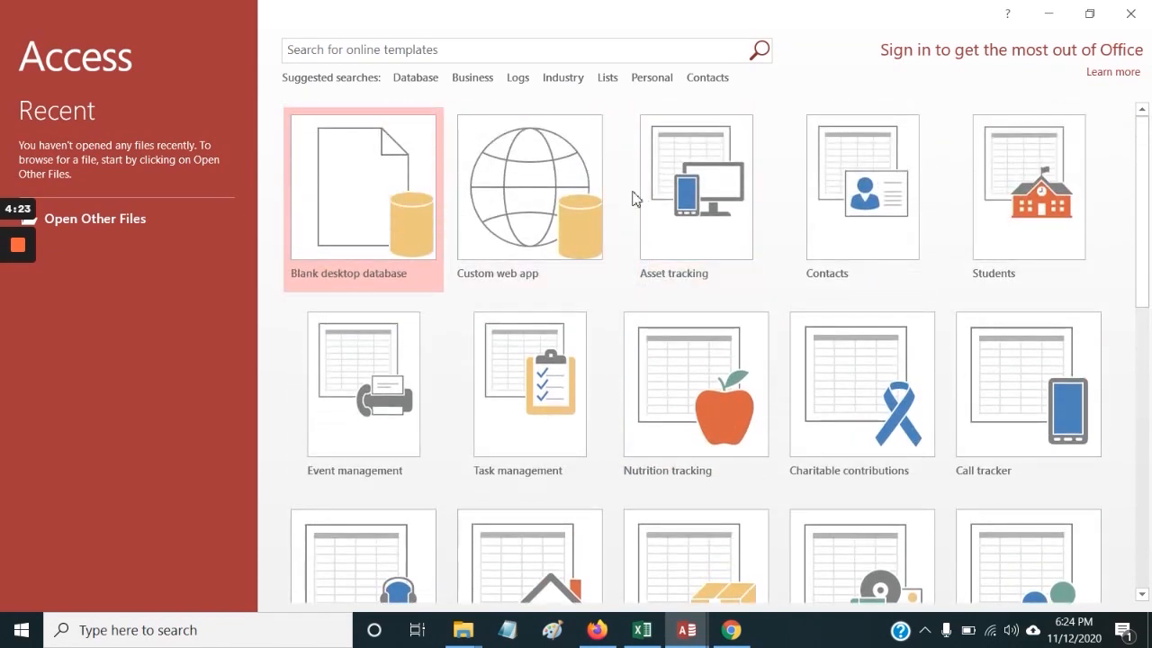
pyautogui.scroll(-2, 951, 187)
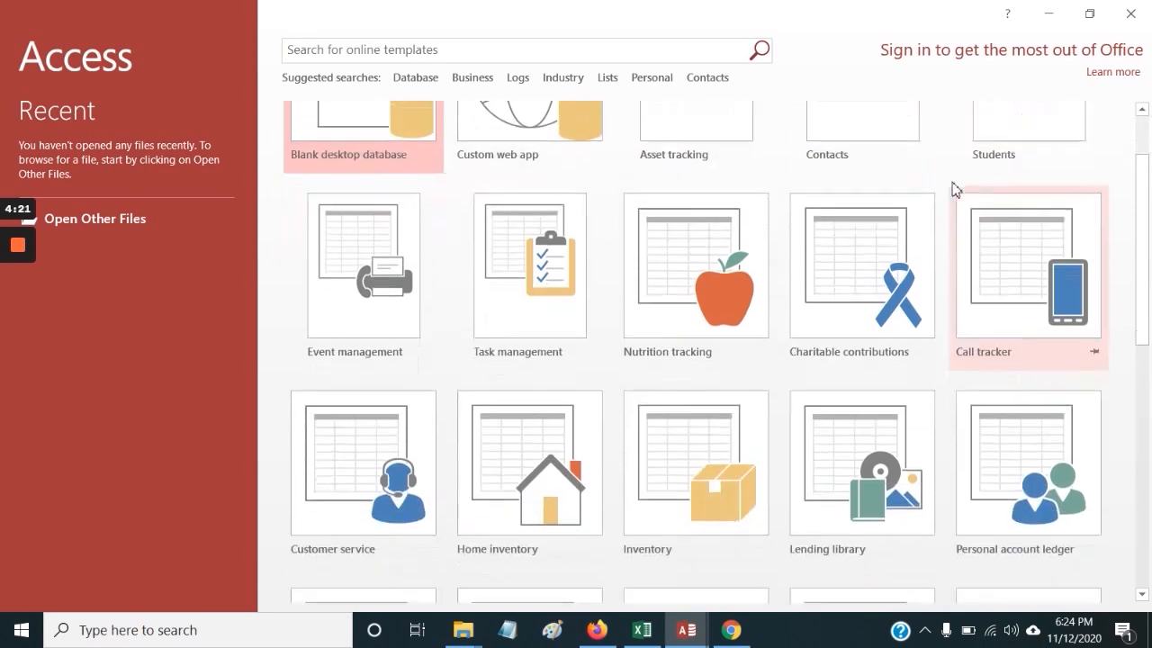
pyautogui.scroll(-6, 826, 254)
pyautogui.scroll(8, 814, 272)
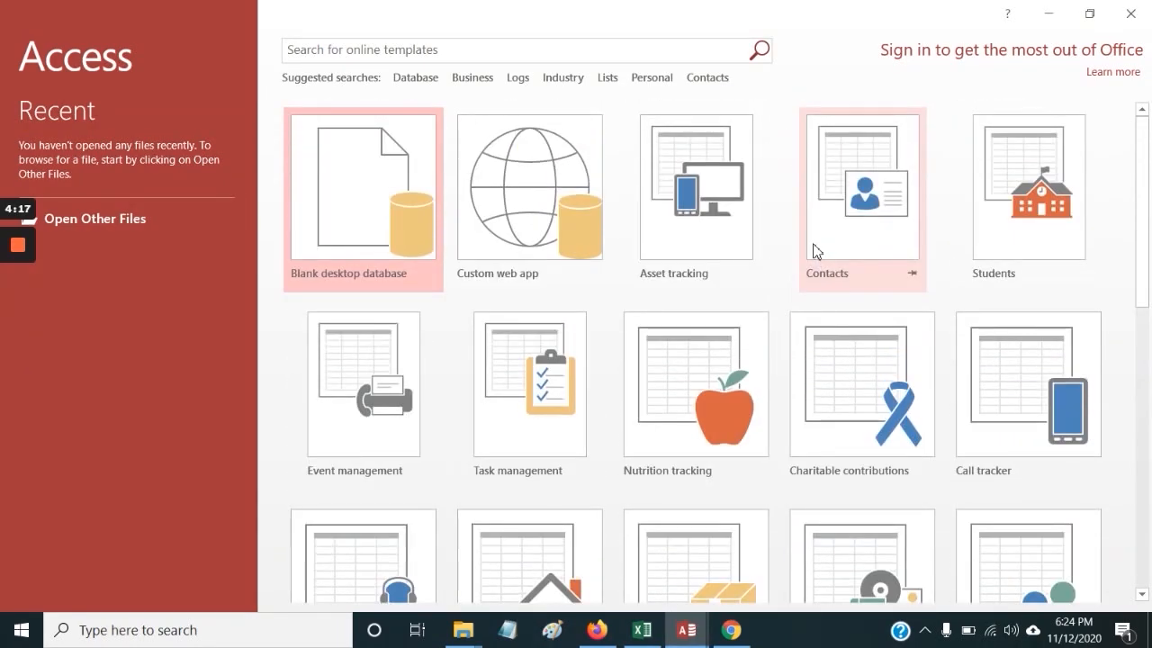
# - Create a blank desktop database named Database1 and store it in the Desktop folder
pyautogui.click(381, 194)
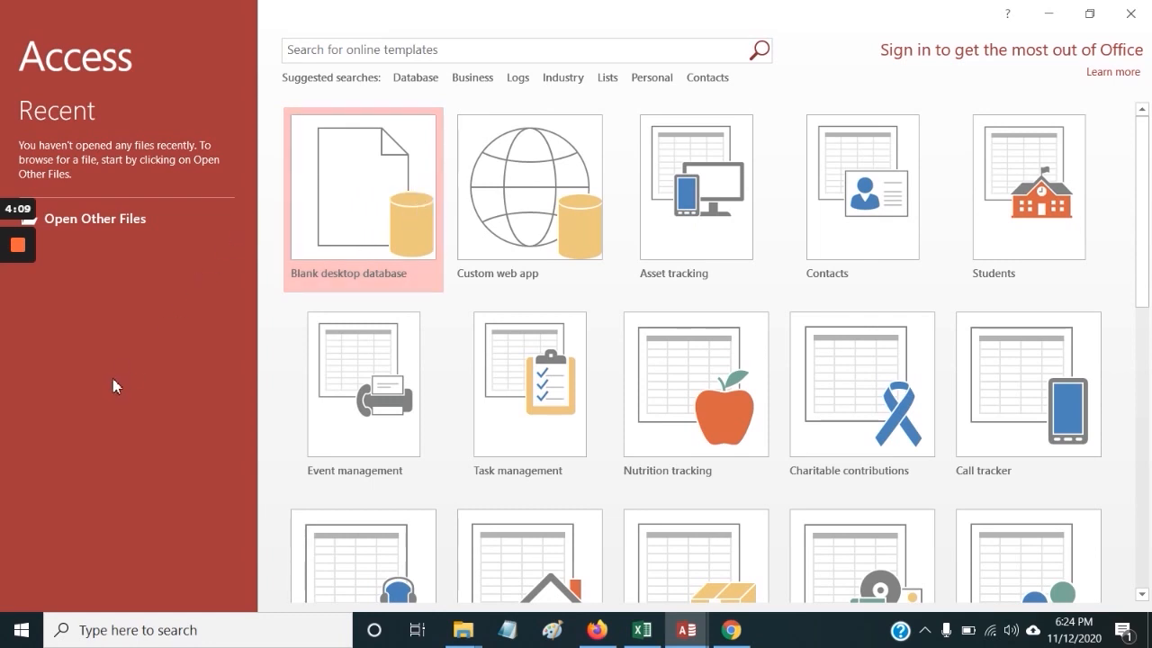
pyautogui.click(344, 198)
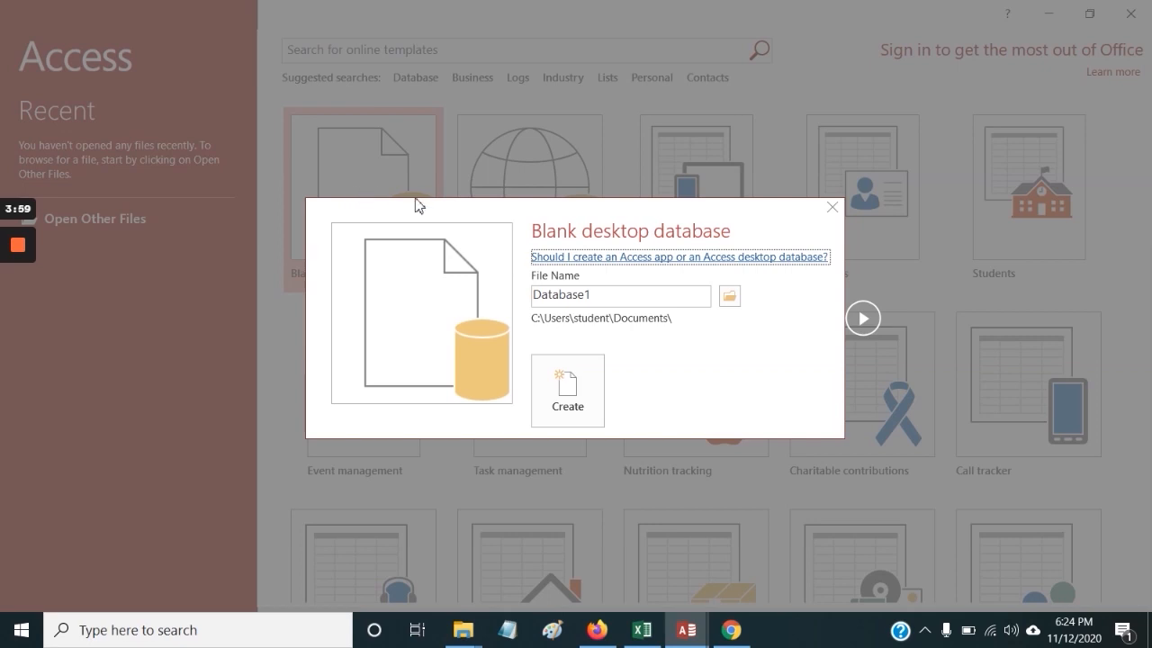
pyautogui.click(729, 298)
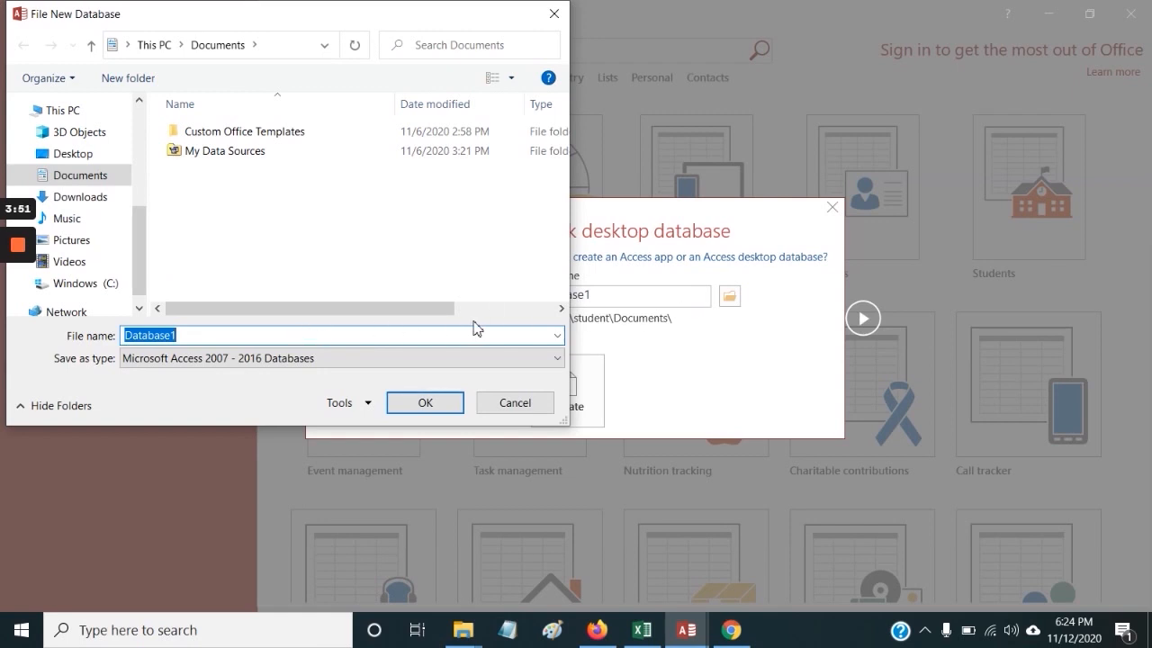
pyautogui.click(74, 154)
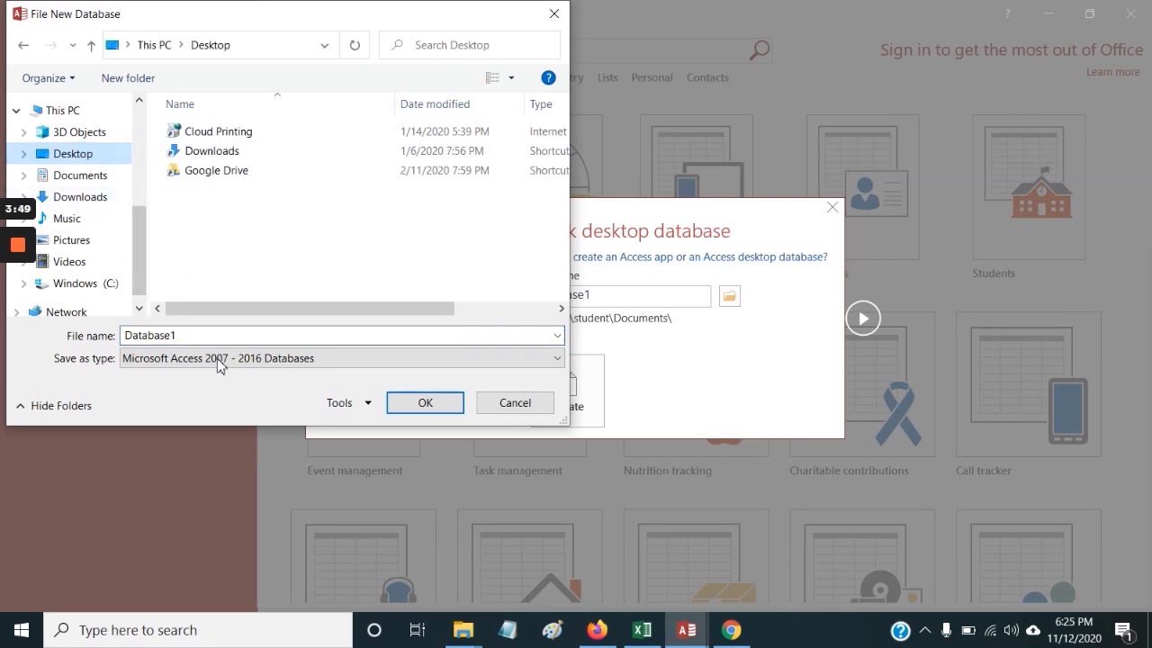
pyautogui.click(215, 333)
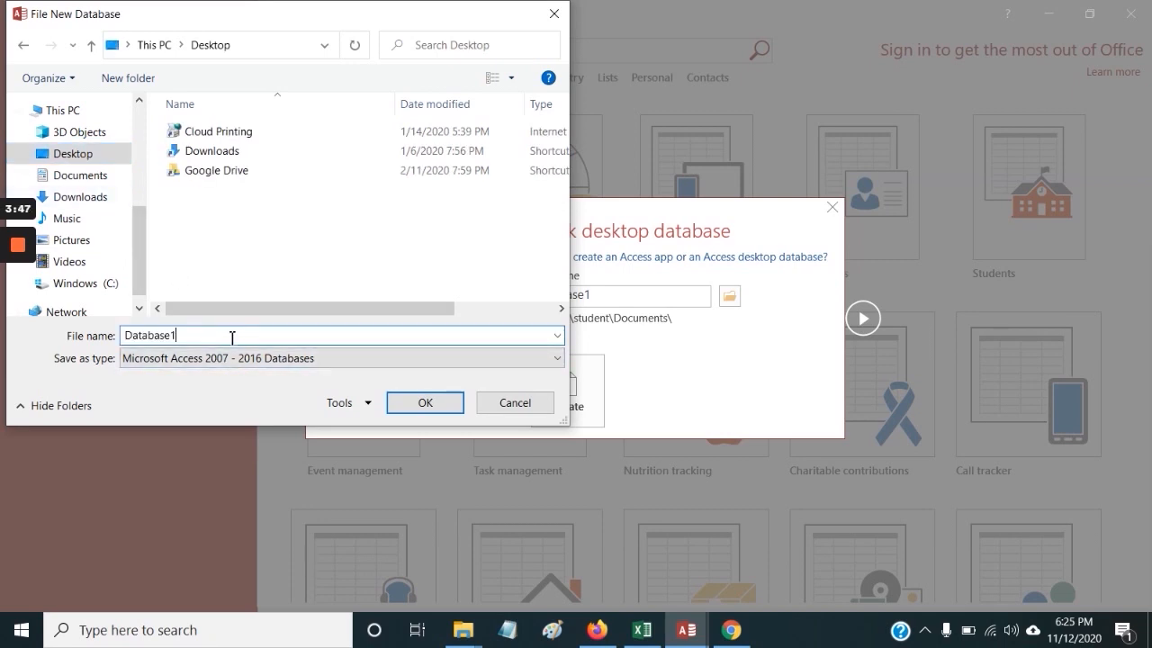
pyautogui.click(425, 402)
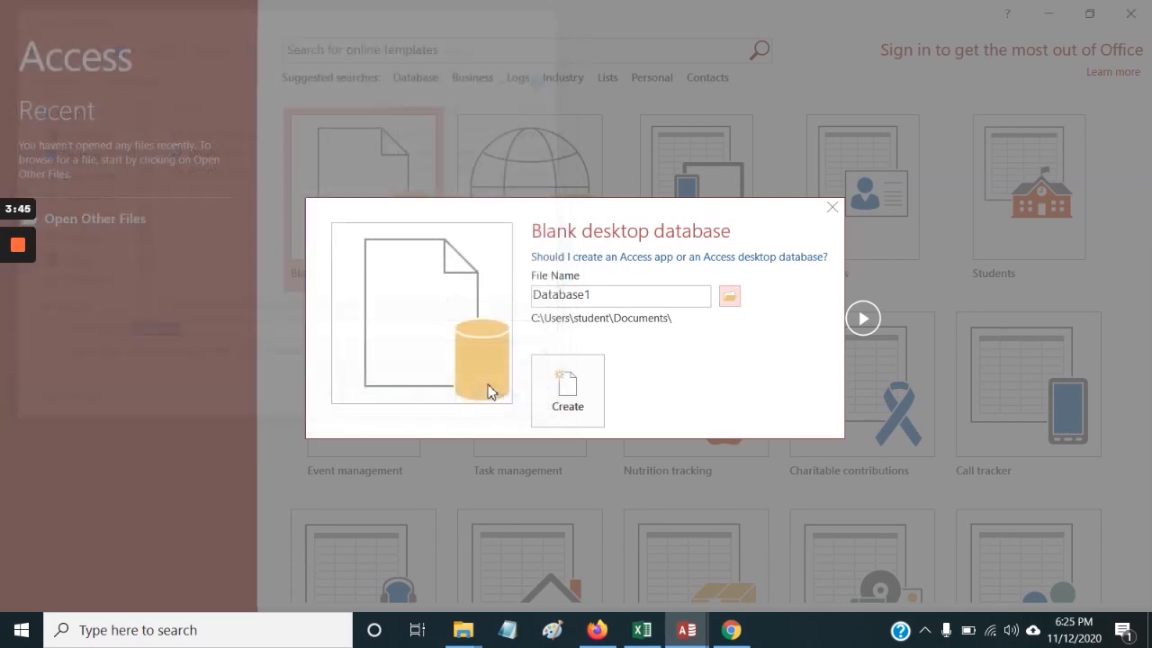
pyautogui.click(555, 389)
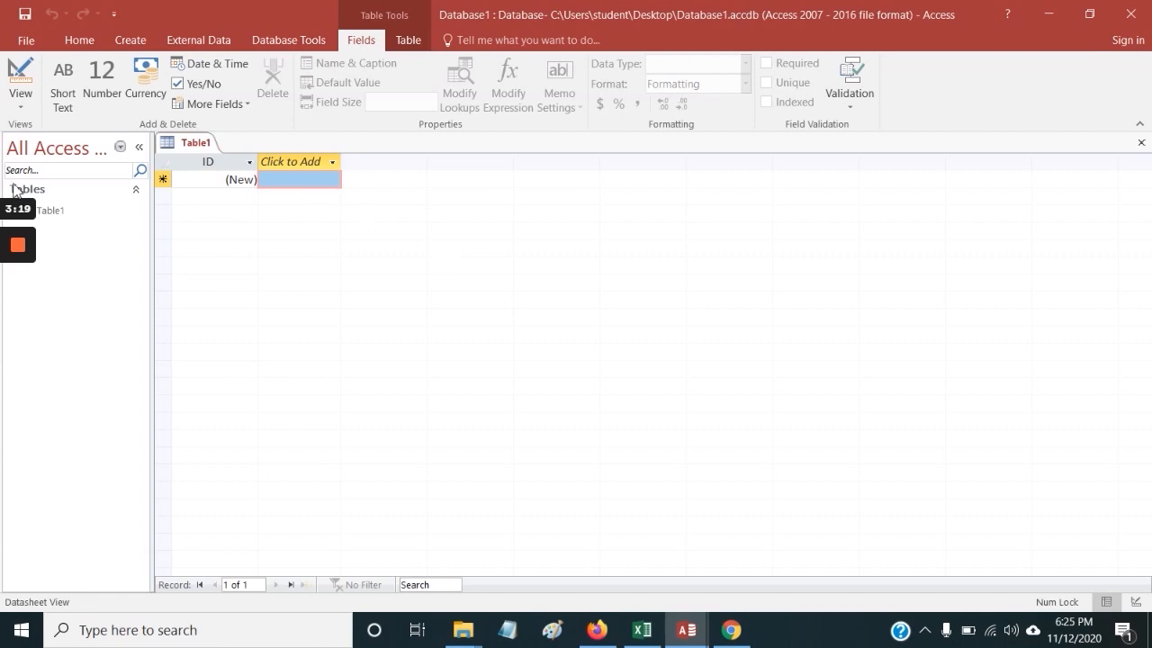
pyautogui.click(19, 321)
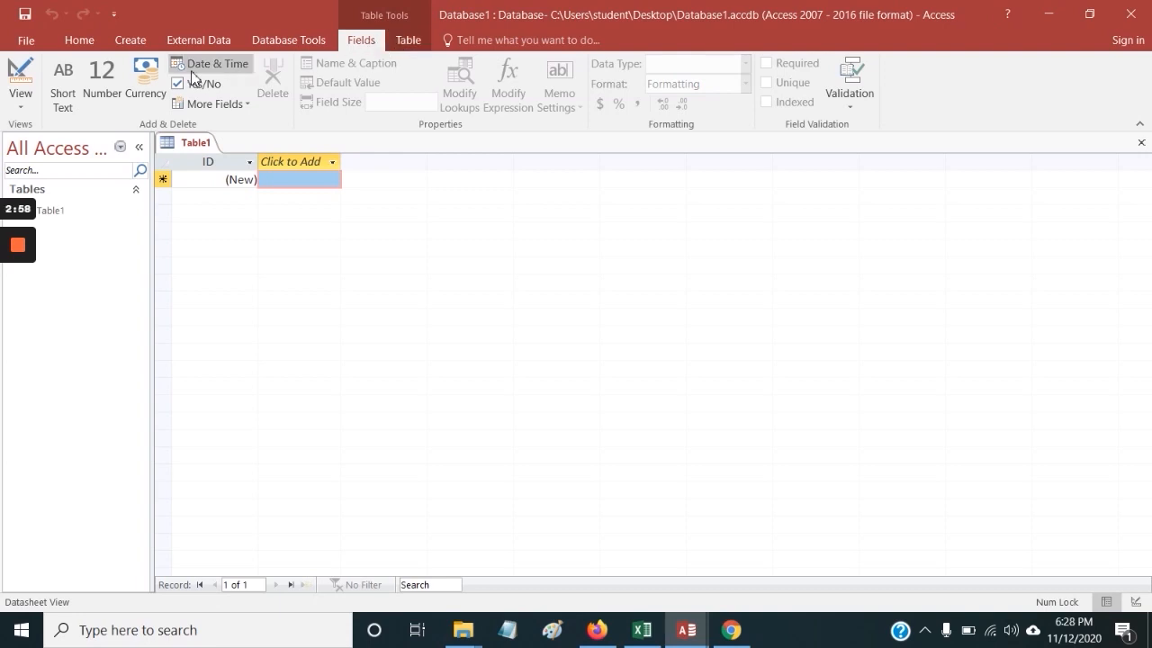
pyautogui.click(277, 40)
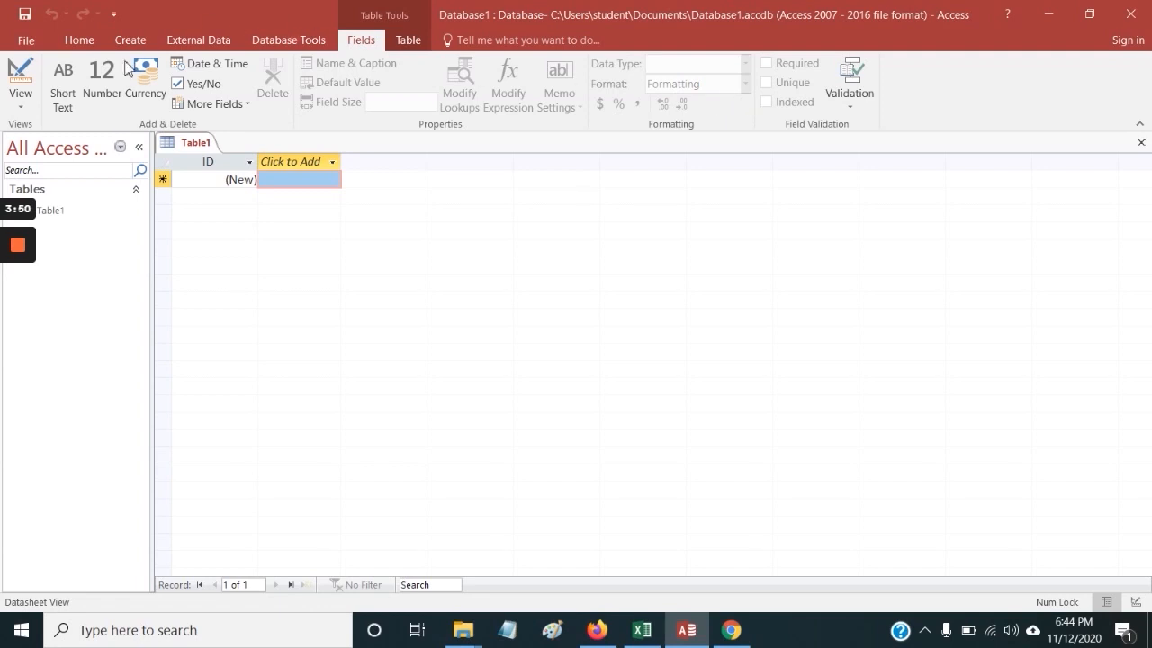
# - Add a second blank table to the database
pyautogui.moveTo(20, 281)
pyautogui.click(131, 40)
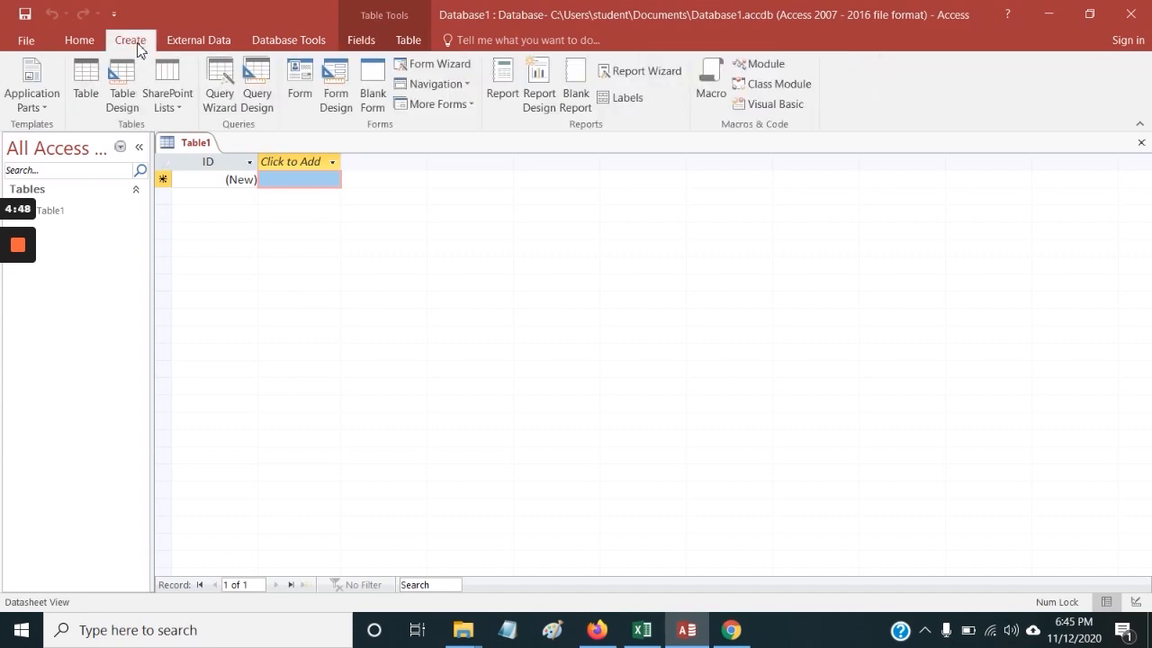
pyautogui.click(93, 72)
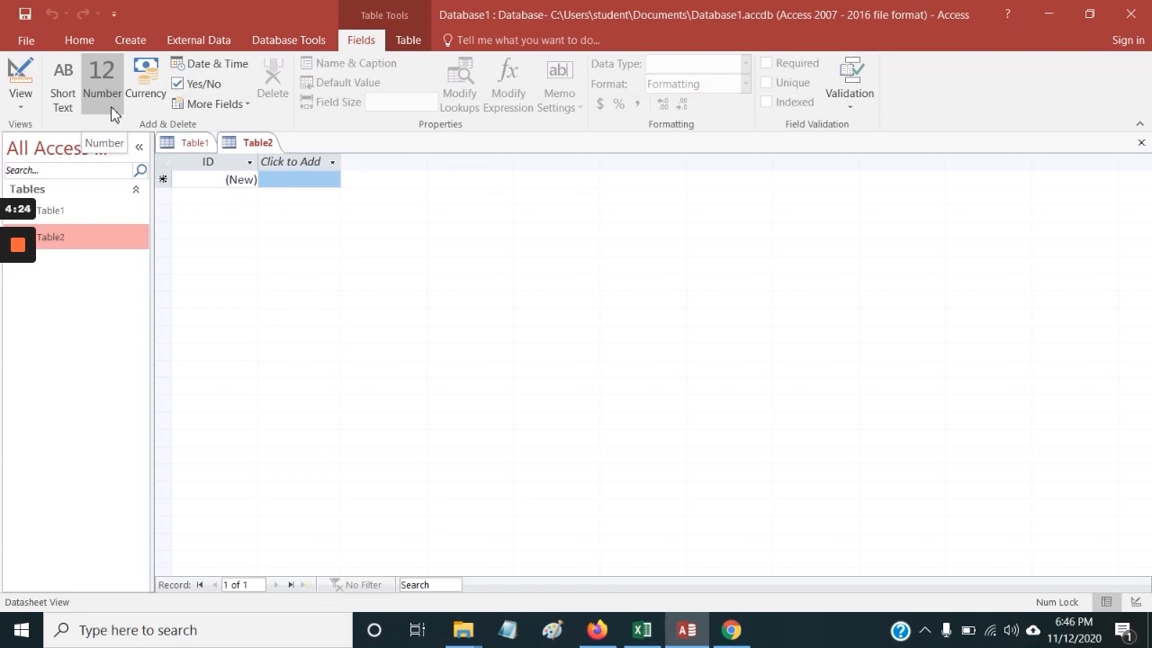
# - Start an Excel import into a new table, using 01_02_Employment Data from the Chapter 1 exercise folder in Downloads as the source
pyautogui.click(199, 41)
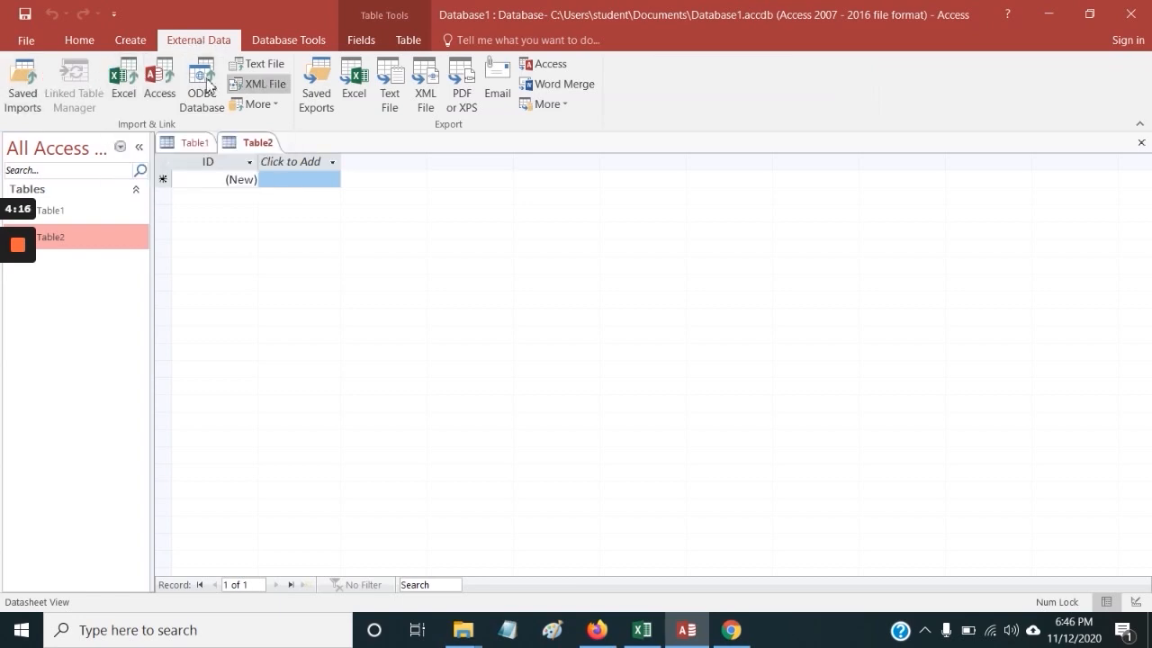
pyautogui.click(126, 85)
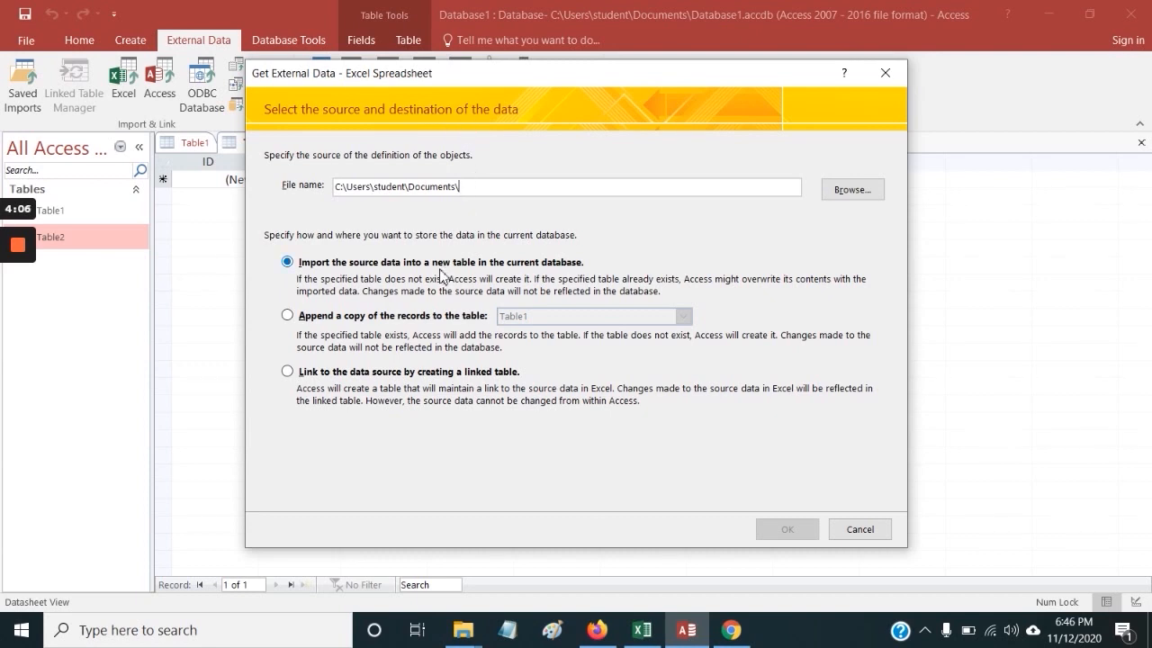
pyautogui.click(848, 192)
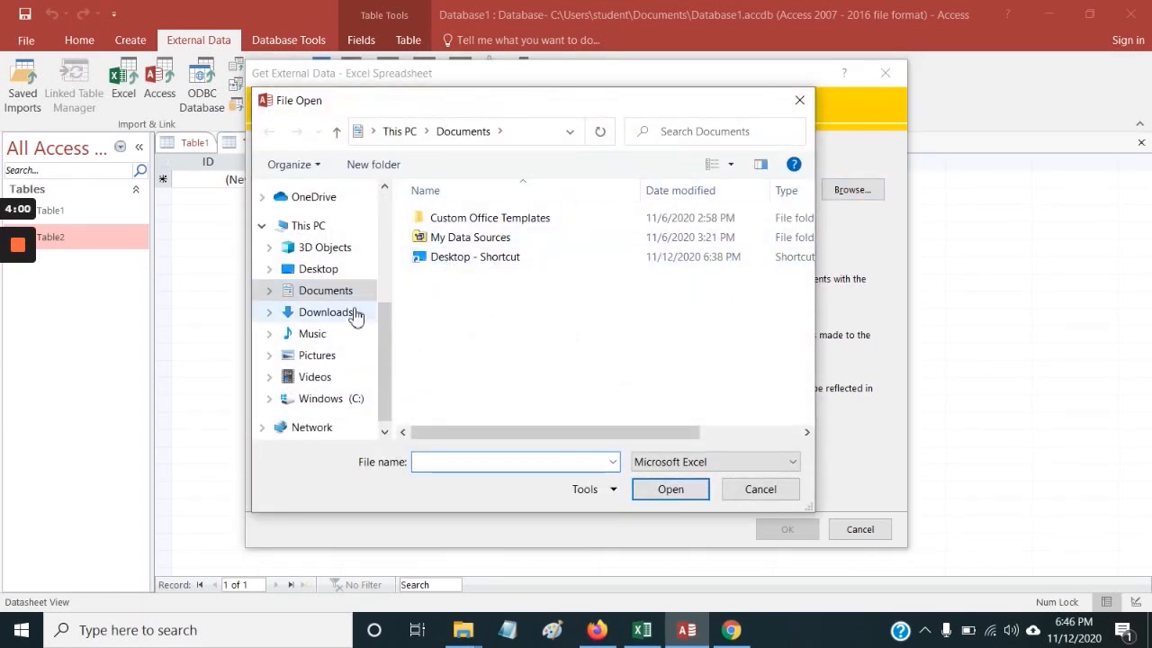
pyautogui.click(324, 312)
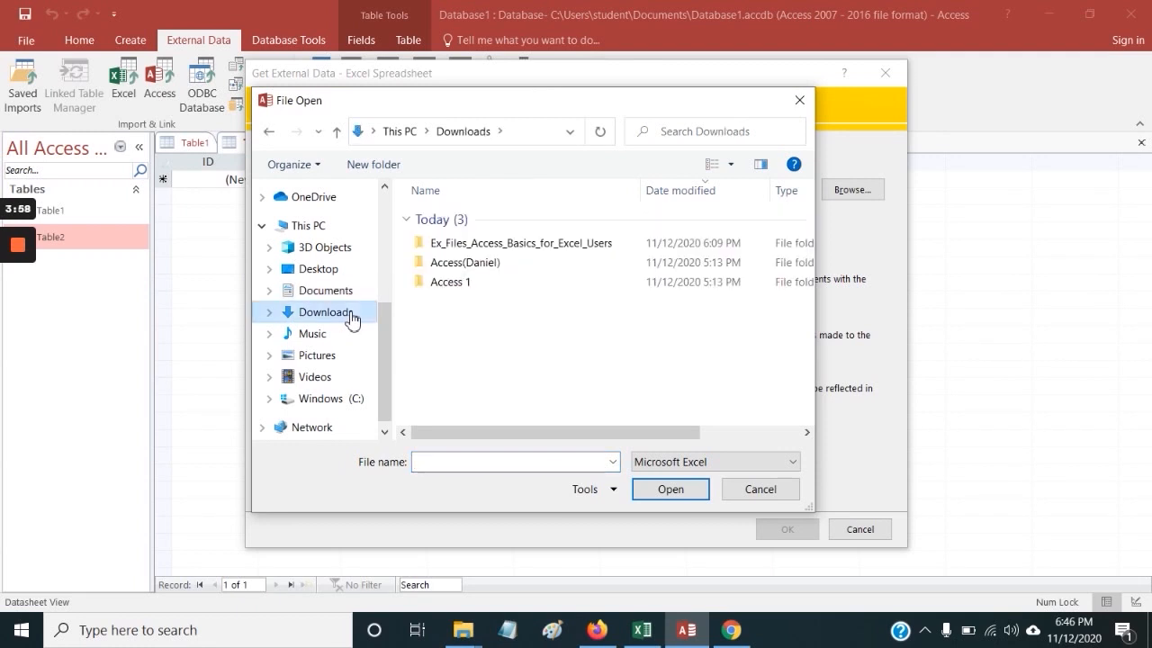
pyautogui.doubleClick(482, 245)
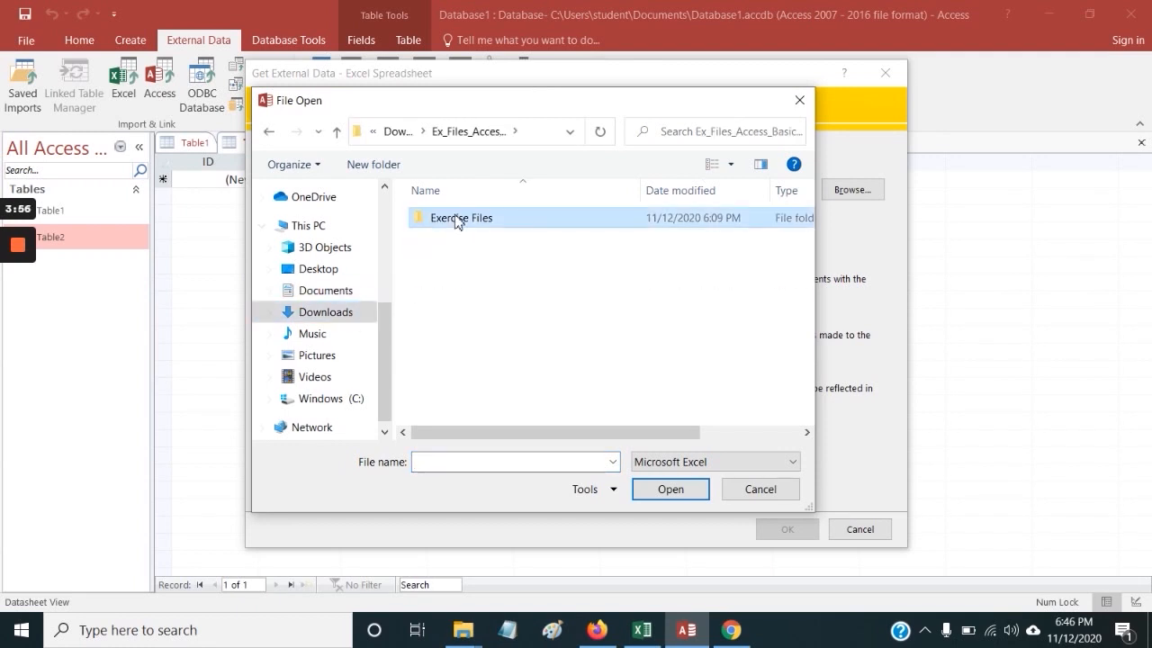
pyautogui.doubleClick(456, 220)
pyautogui.doubleClick(459, 219)
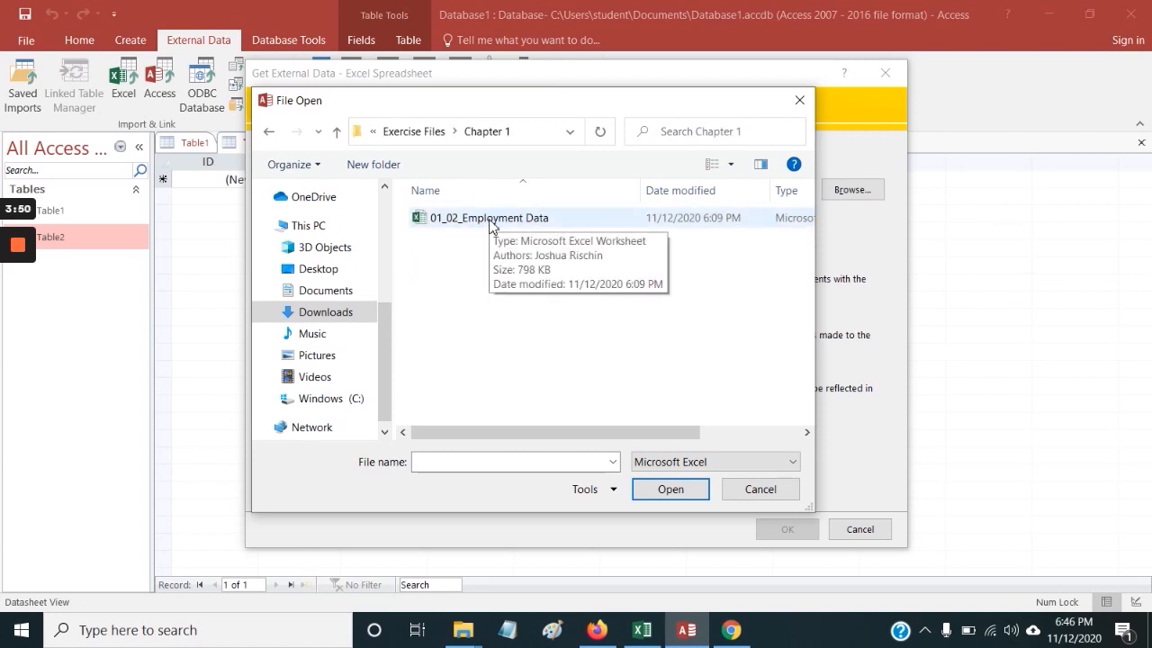
pyautogui.doubleClick(491, 220)
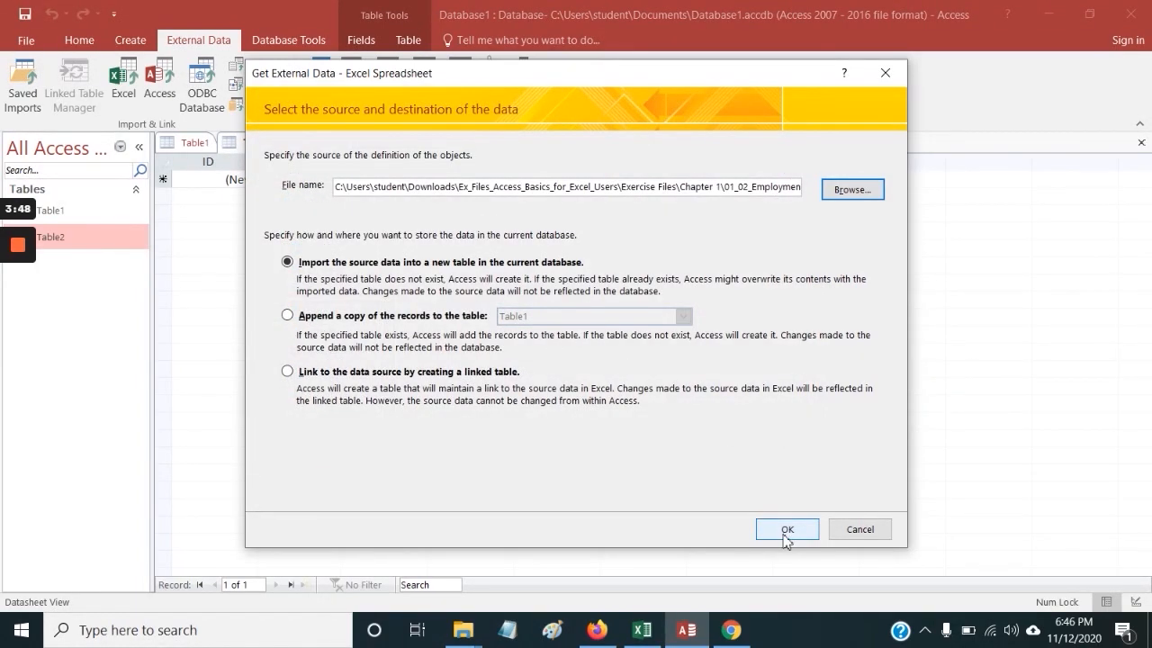
pyautogui.click(786, 533)
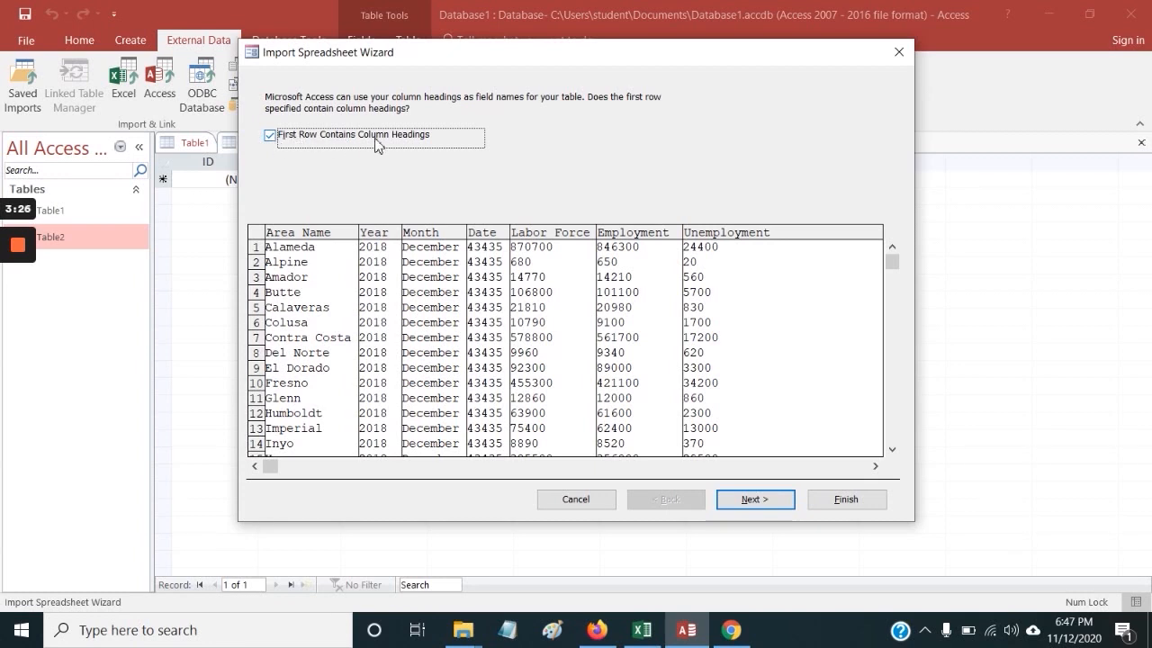
# - Import the spreadsheet with its first row as column headings and default field options, without saving the import steps
pyautogui.click(270, 136)
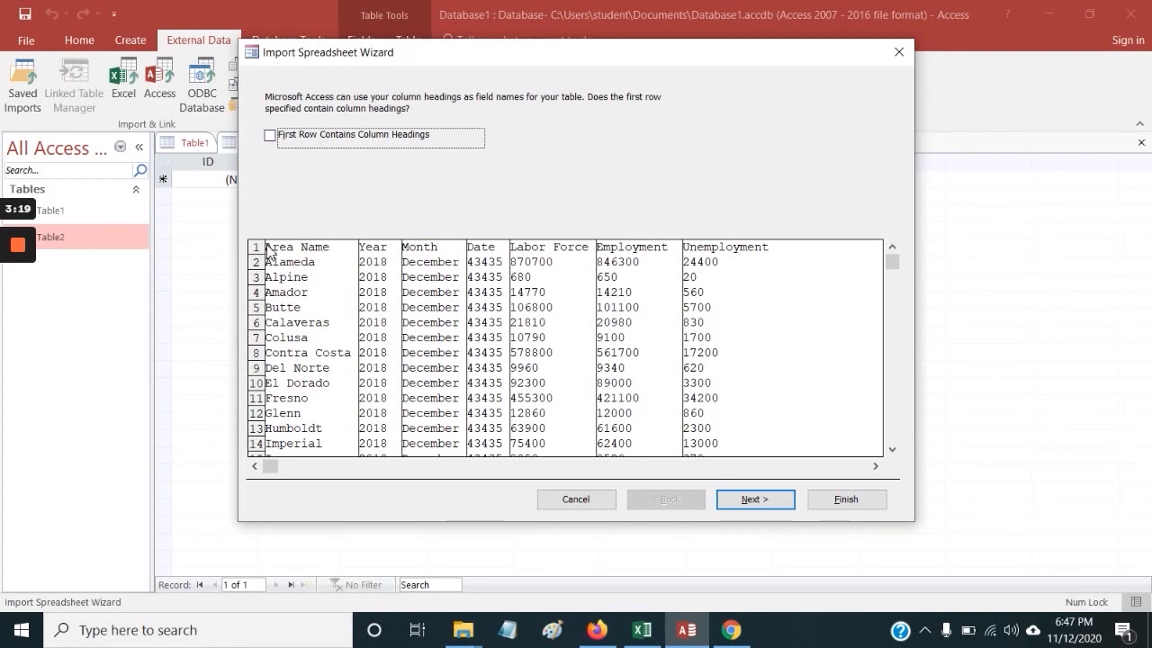
pyautogui.click(270, 137)
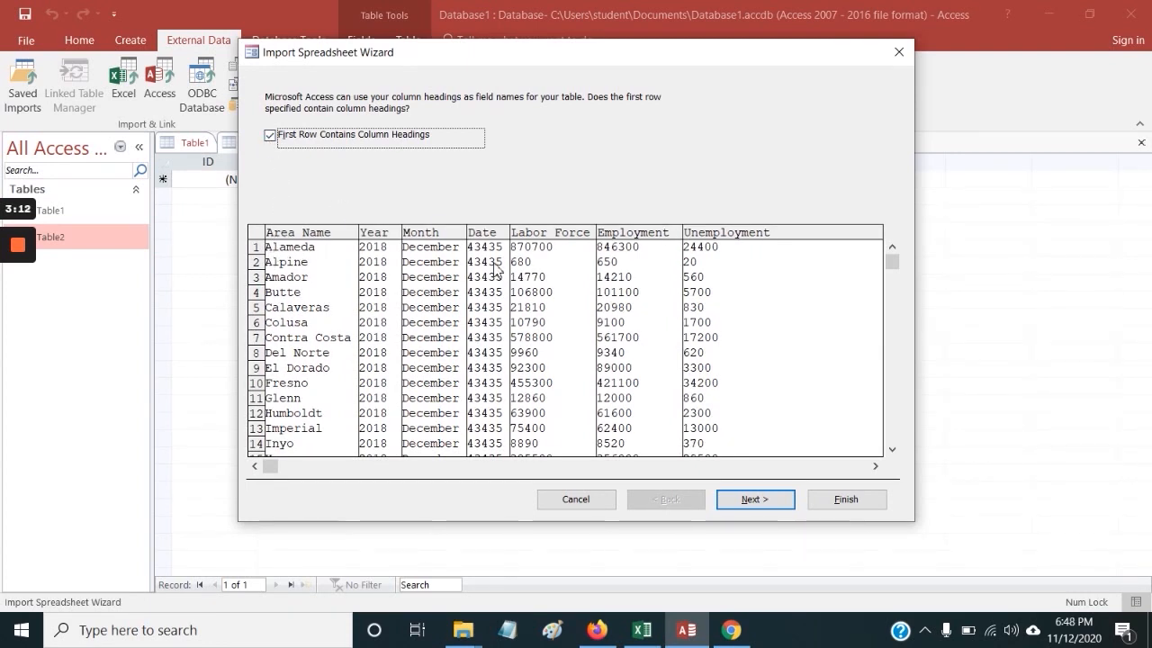
pyautogui.click(763, 509)
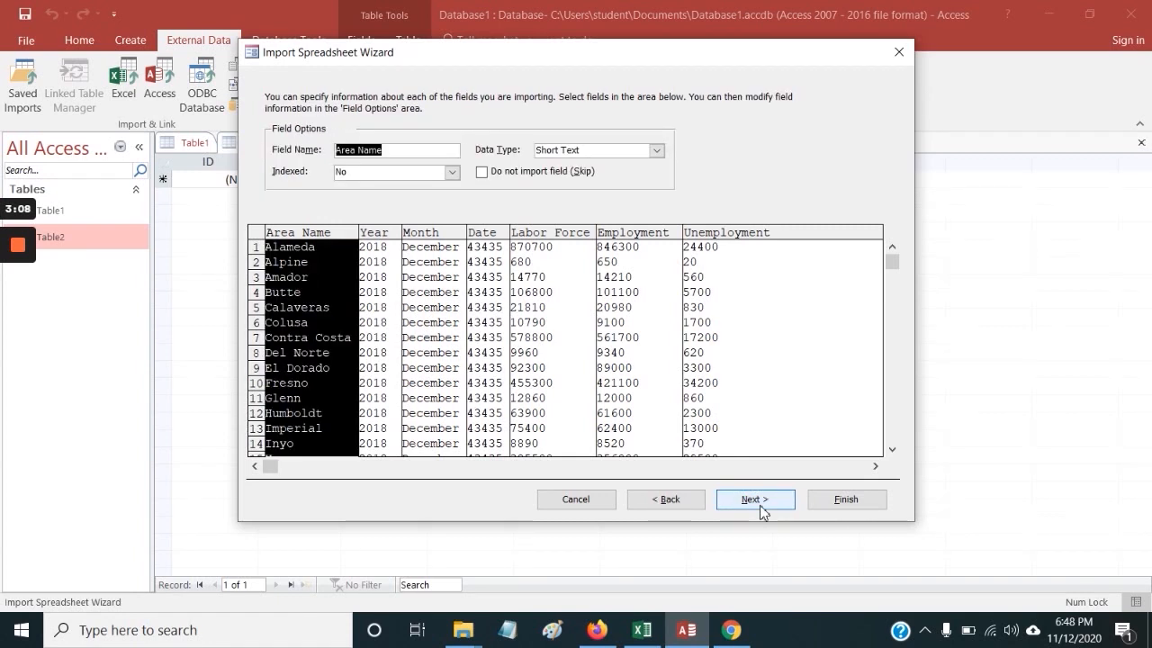
pyautogui.click(828, 500)
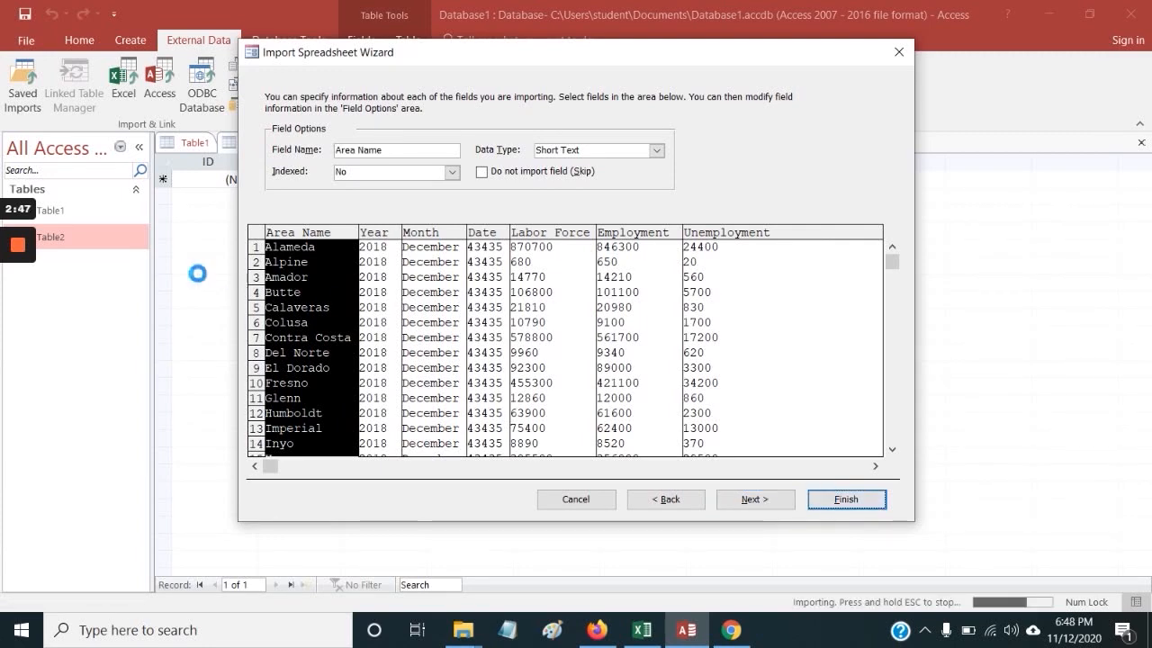
pyautogui.moveTo(27, 281)
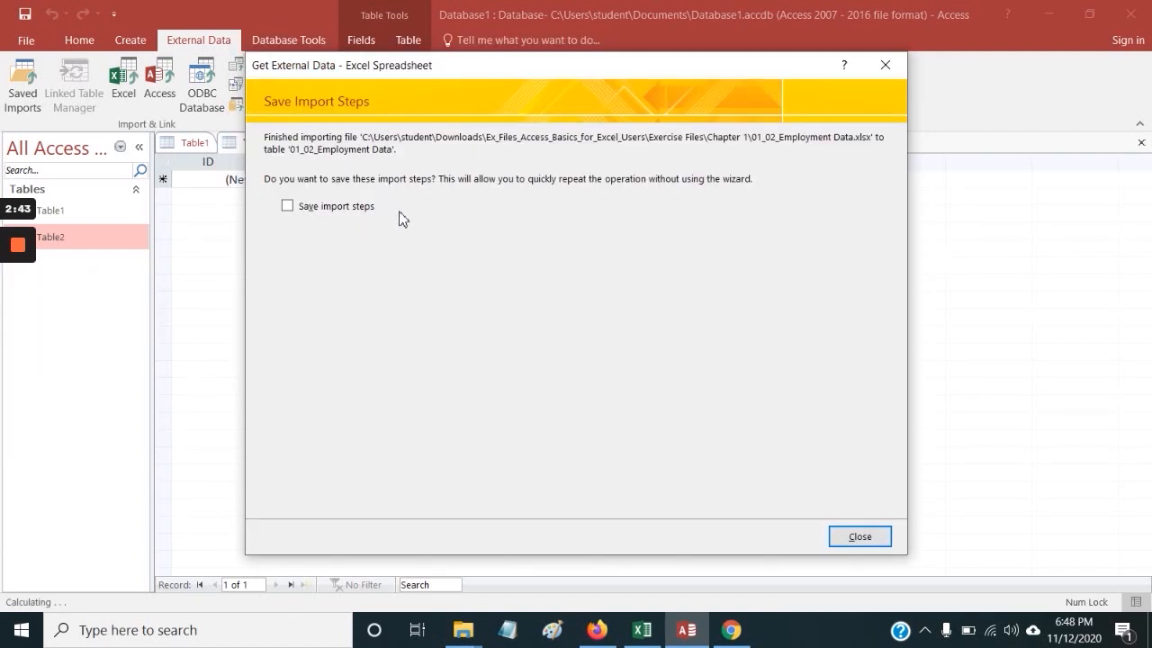
pyautogui.click(873, 538)
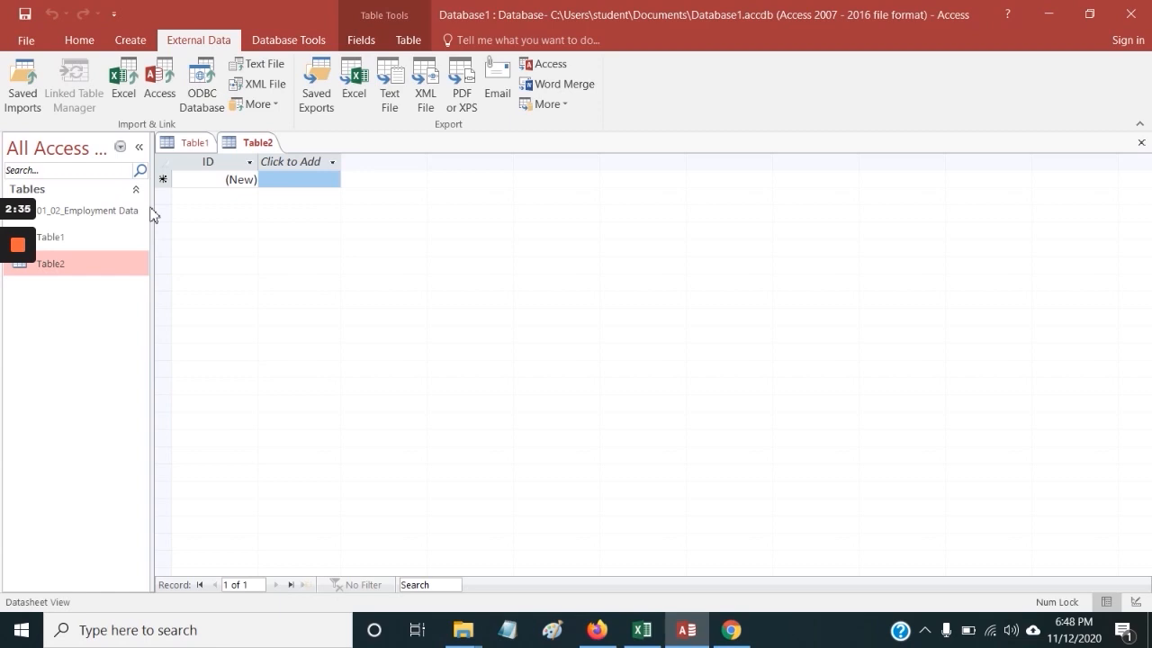
# - Shrink the Access window out of full screen and open the imported 01_02_Employment Data table
pyautogui.click(200, 146)
pyautogui.click(108, 215)
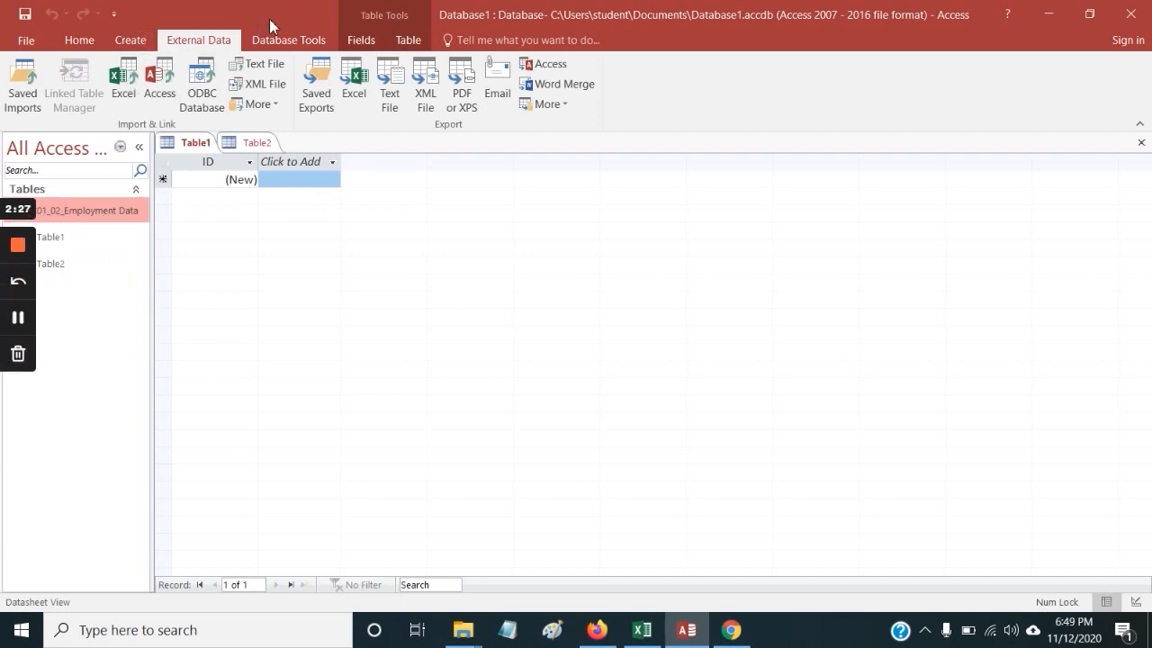
pyautogui.moveTo(270, 26); pyautogui.dragTo(352, 60)
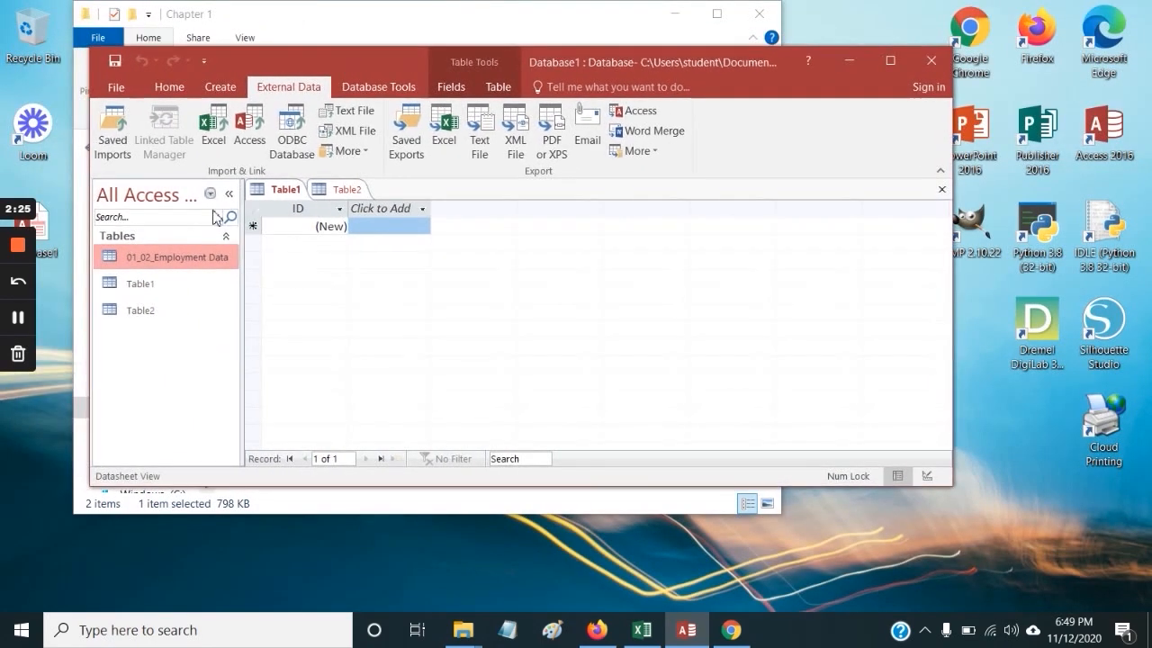
pyautogui.doubleClick(164, 259)
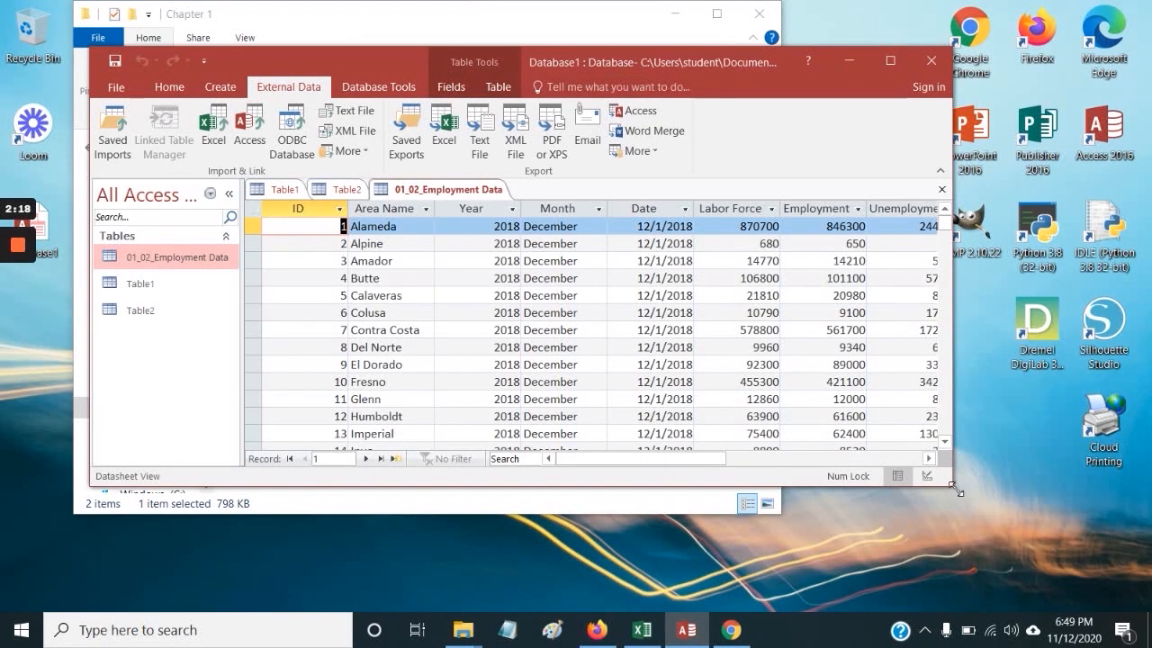
# - Enlarge the Access window until all columns of the 01_02_Employment Data table fit
pyautogui.moveTo(954, 488); pyautogui.dragTo(1080, 572)
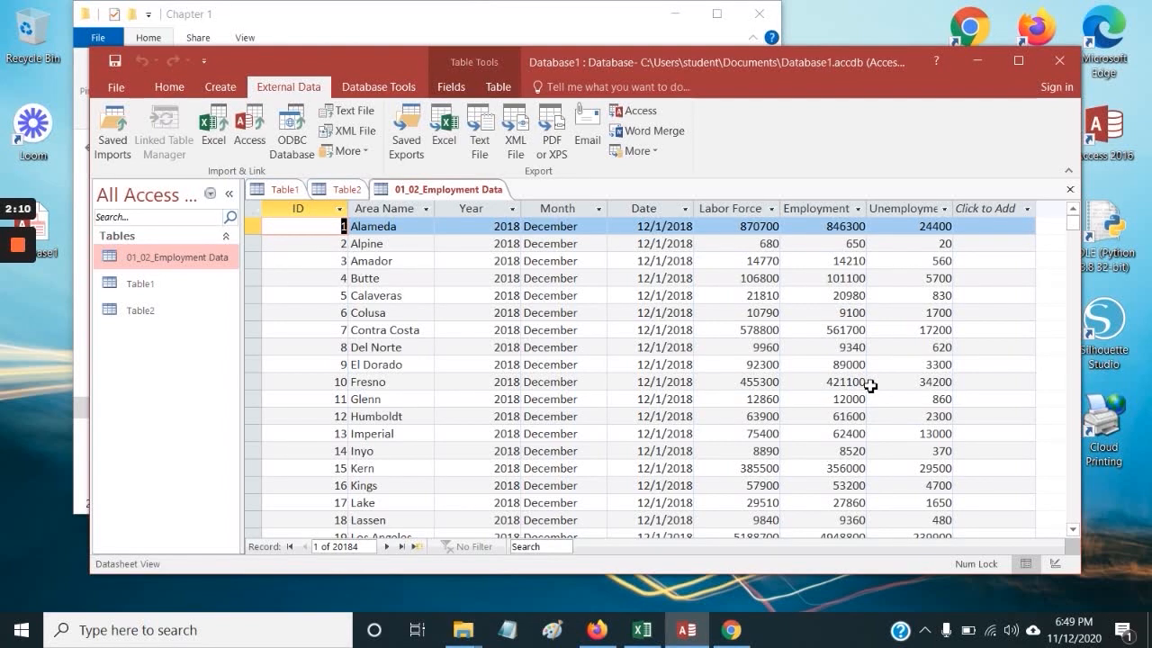
pyautogui.moveTo(25, 249)
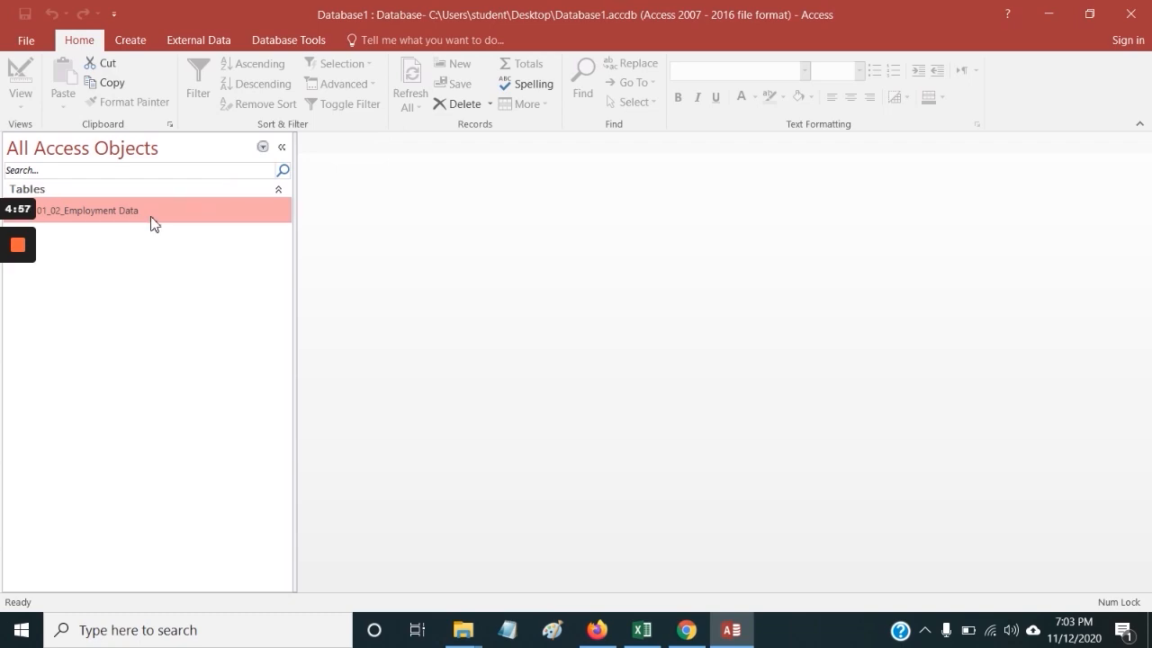
# - Switch to the 01_02_Employment Data workbook in Excel, look through its rows and date column, and return to Access
pyautogui.click(642, 629)
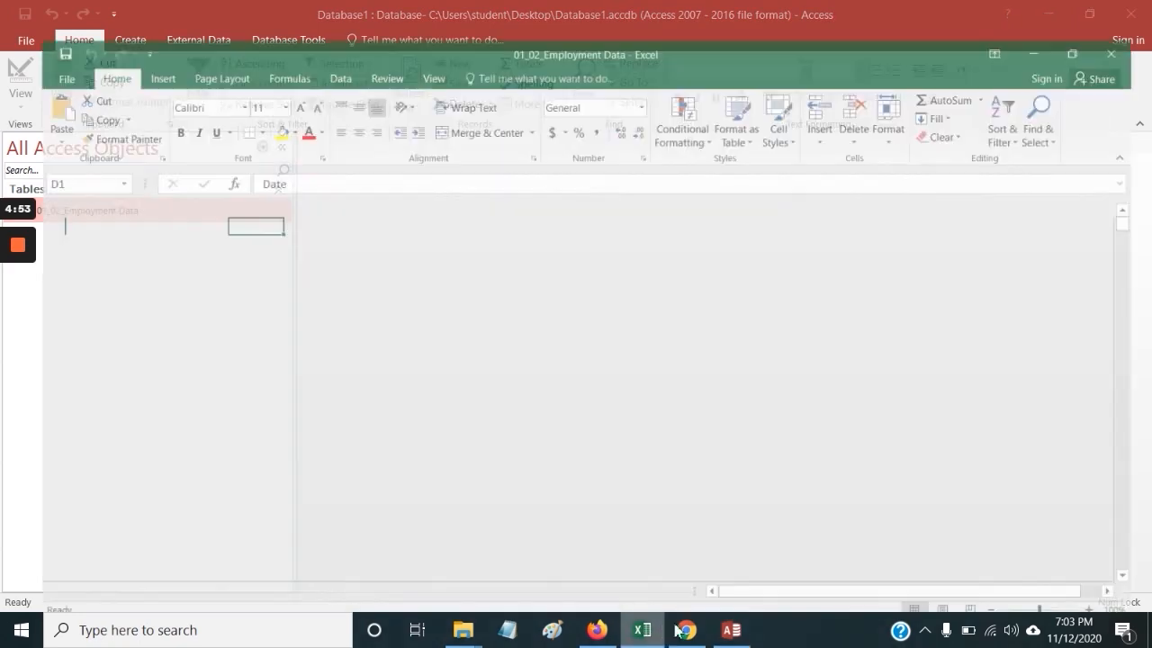
pyautogui.scroll(-7, 272, 331)
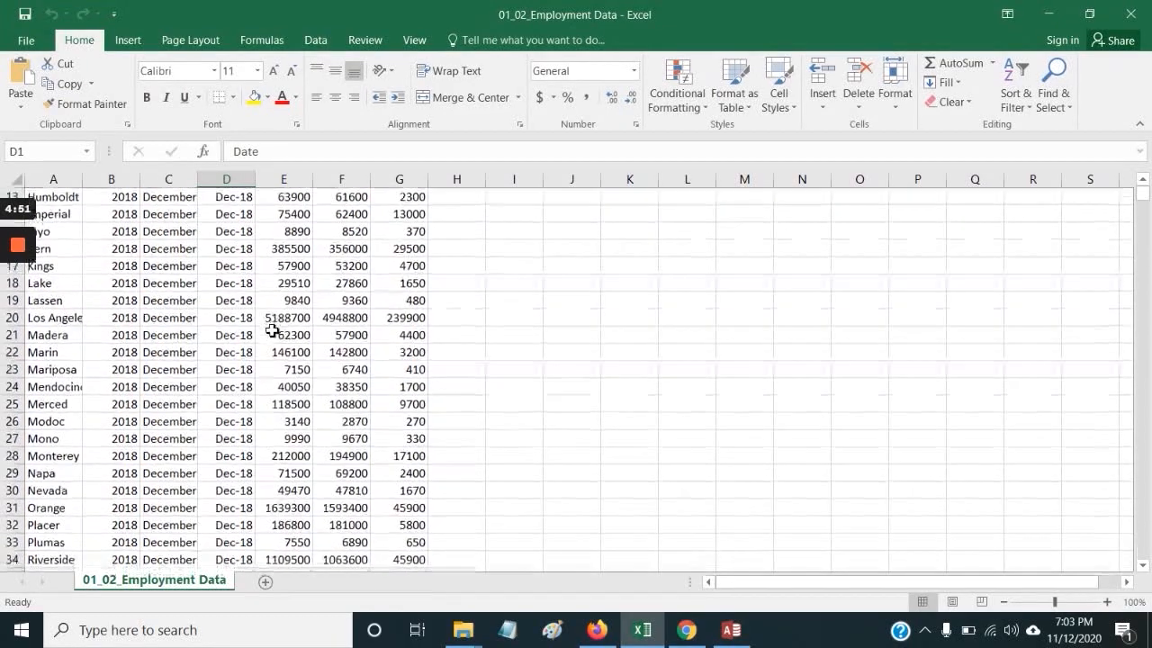
pyautogui.scroll(-8, 272, 331)
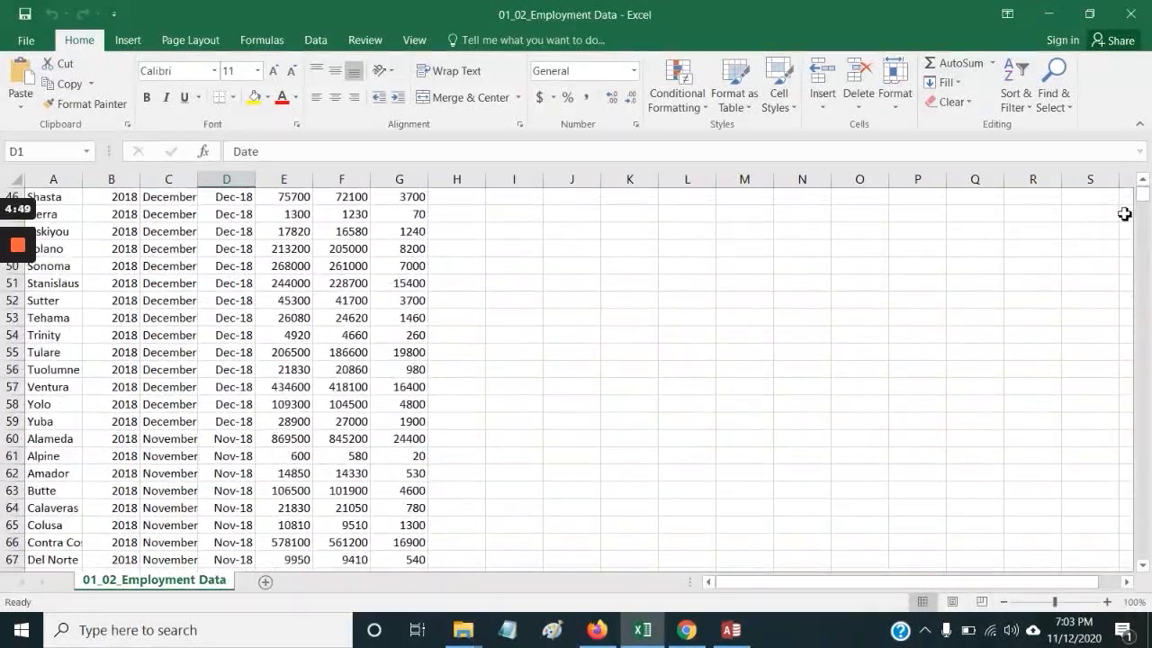
pyautogui.moveTo(1148, 200); pyautogui.dragTo(1148, 199)
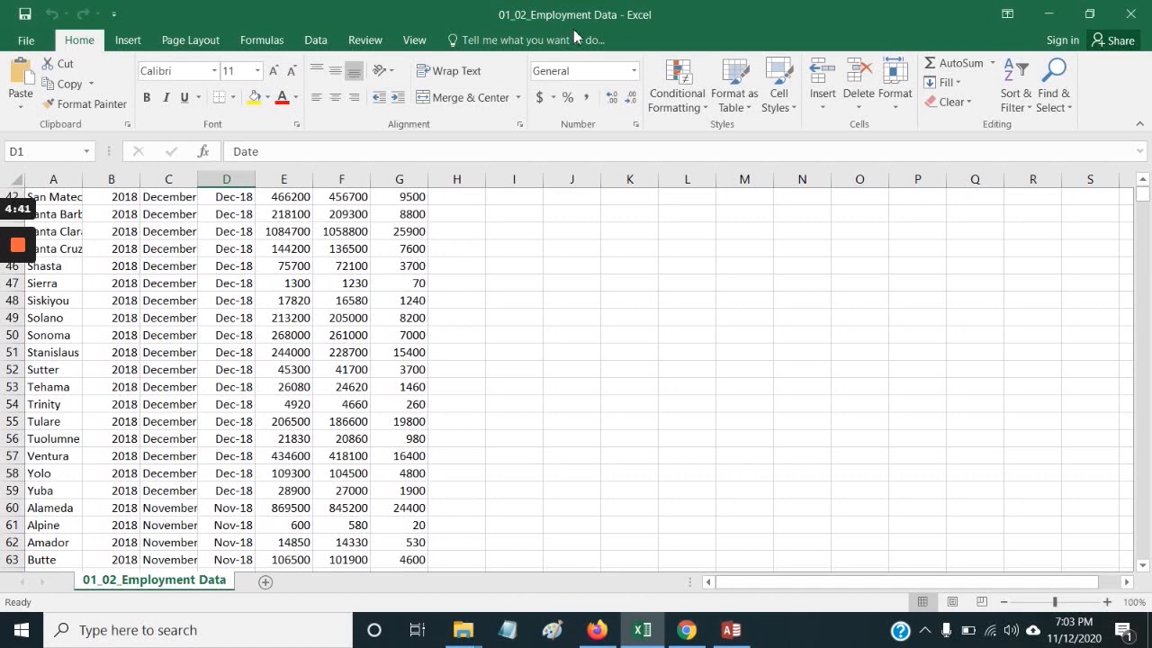
pyautogui.click(1054, 9)
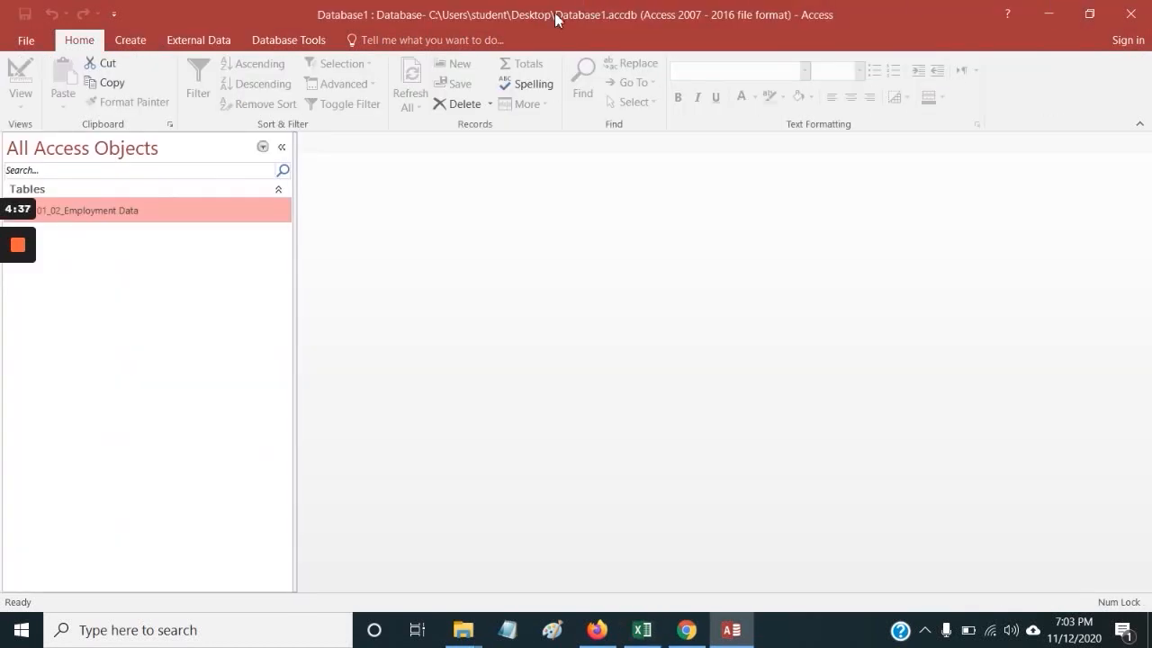
# - Open the 01_02_Employment Data table in the database and select its Date column to look through the dates
pyautogui.doubleClick(69, 210)
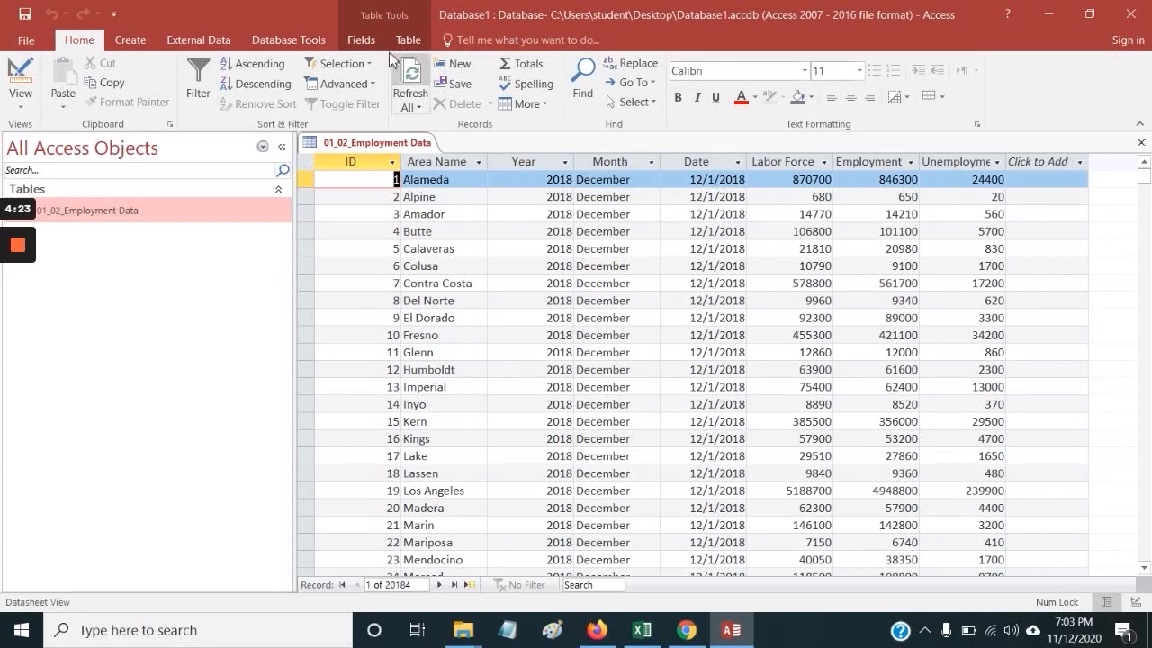
pyautogui.moveTo(18, 252)
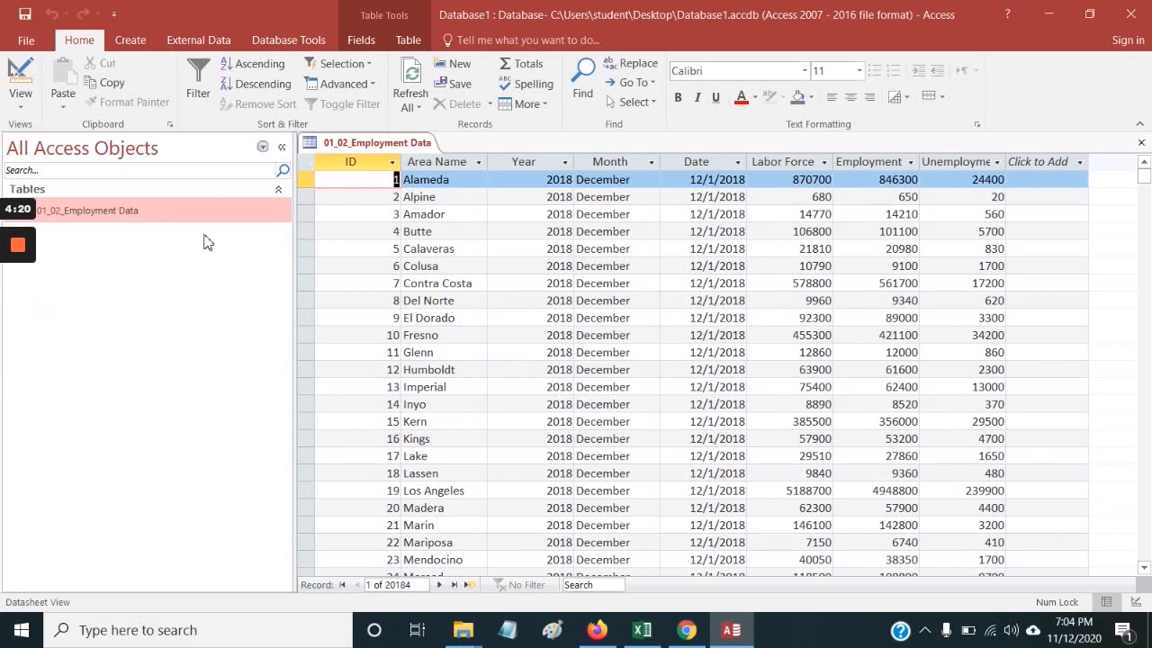
pyautogui.click(715, 158)
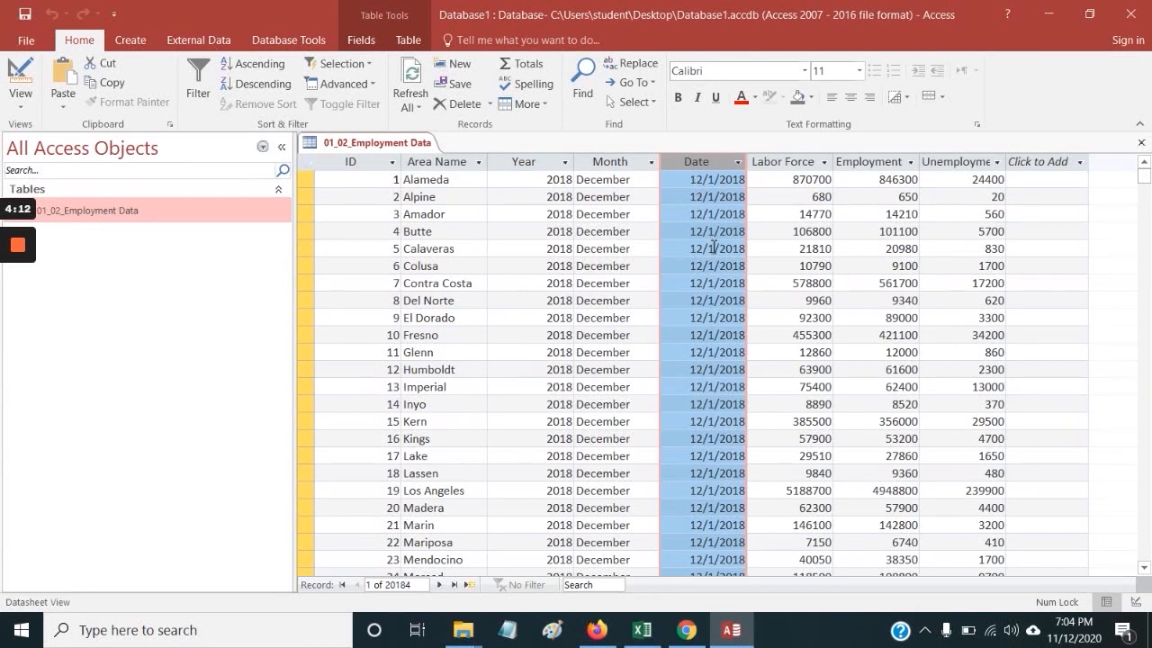
pyautogui.scroll(-6, 713, 247)
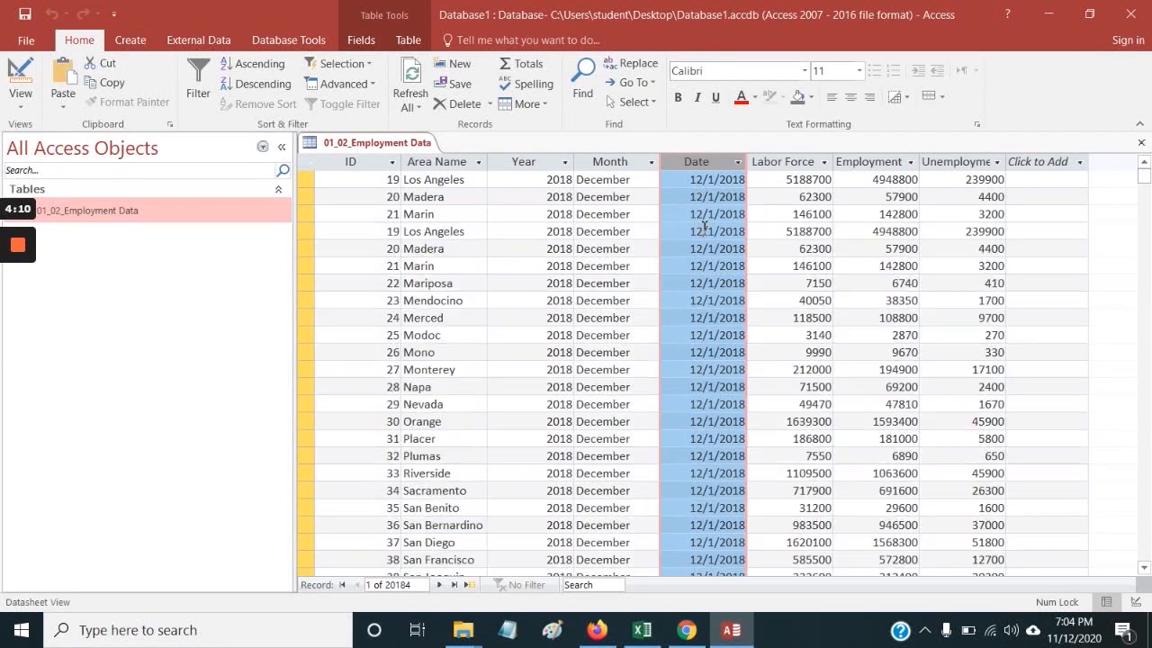
pyautogui.scroll(6, 704, 227)
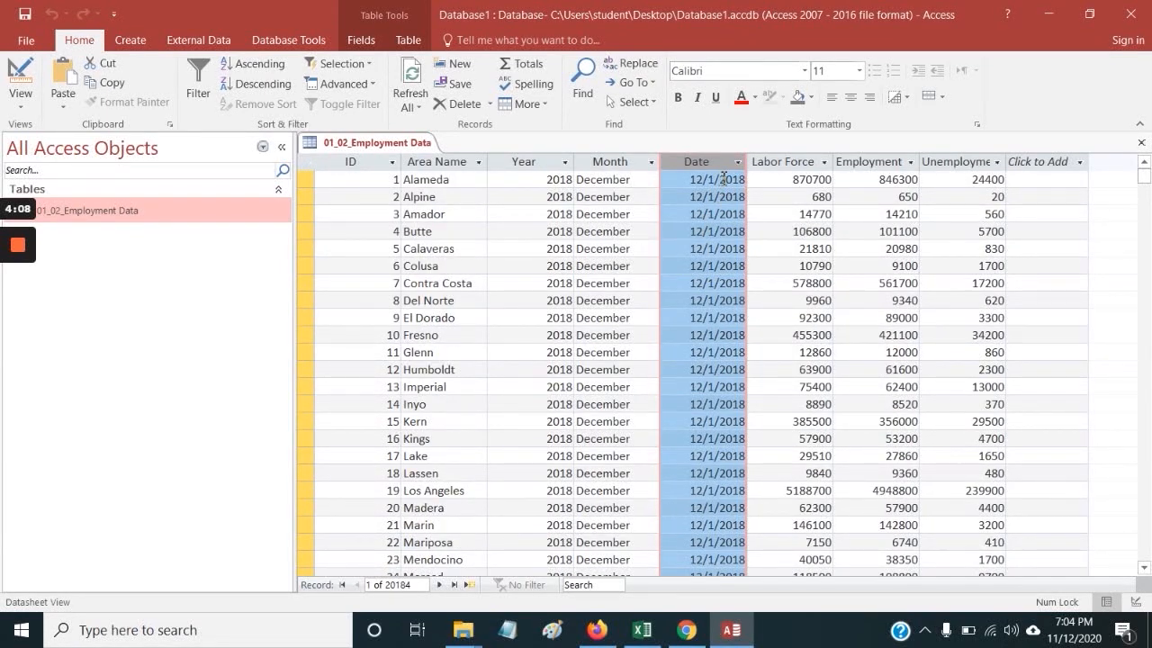
# - Check the Date field's data type and the predefined date formats on offer without choosing one
pyautogui.click(362, 41)
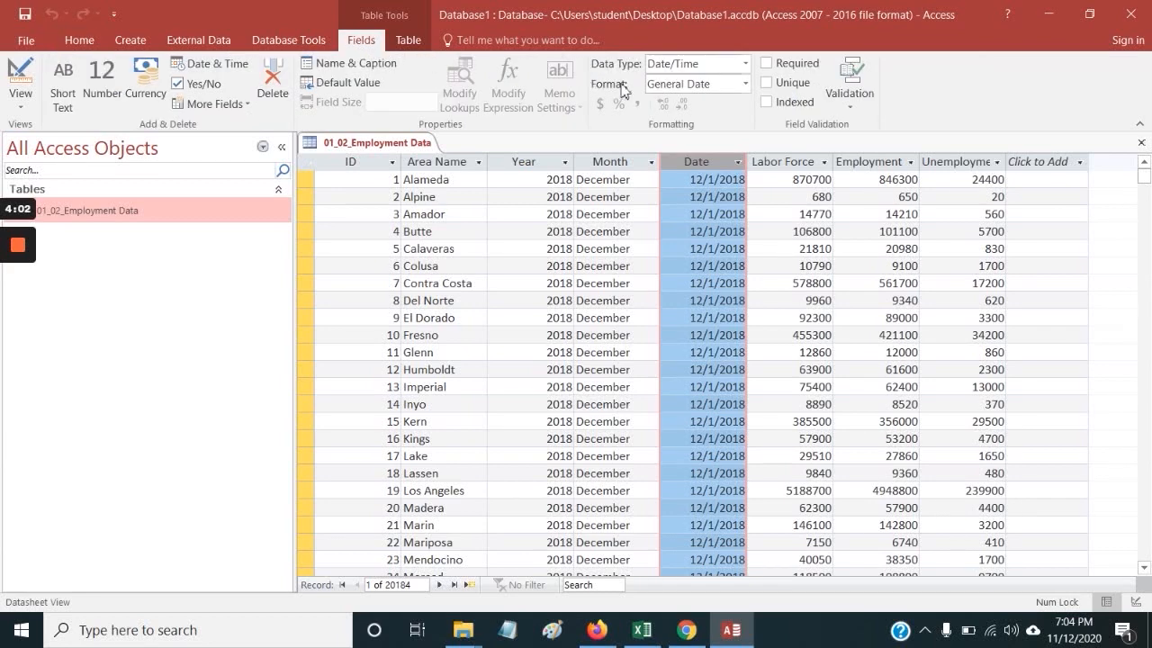
pyautogui.click(719, 64)
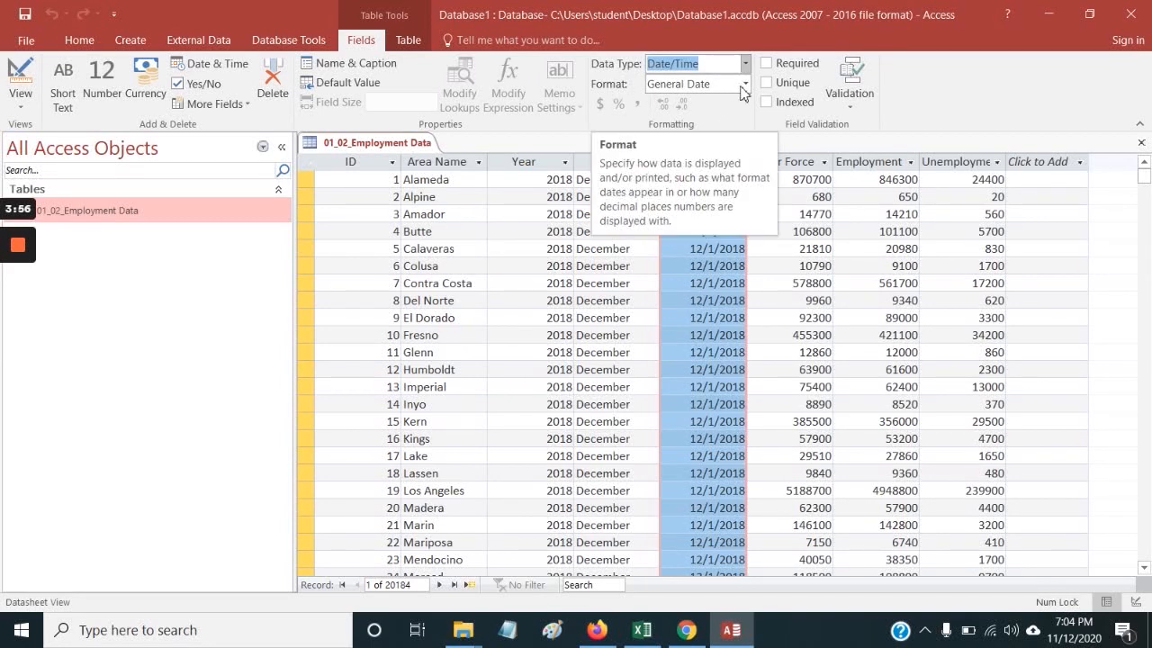
pyautogui.click(745, 84)
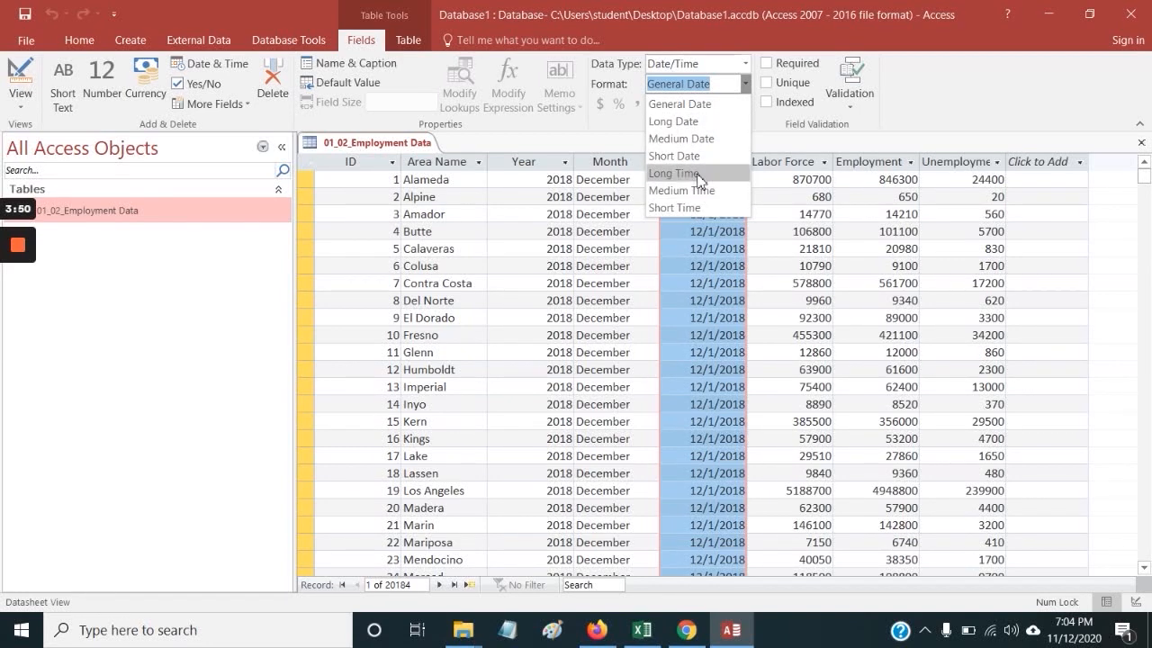
pyautogui.click(919, 90)
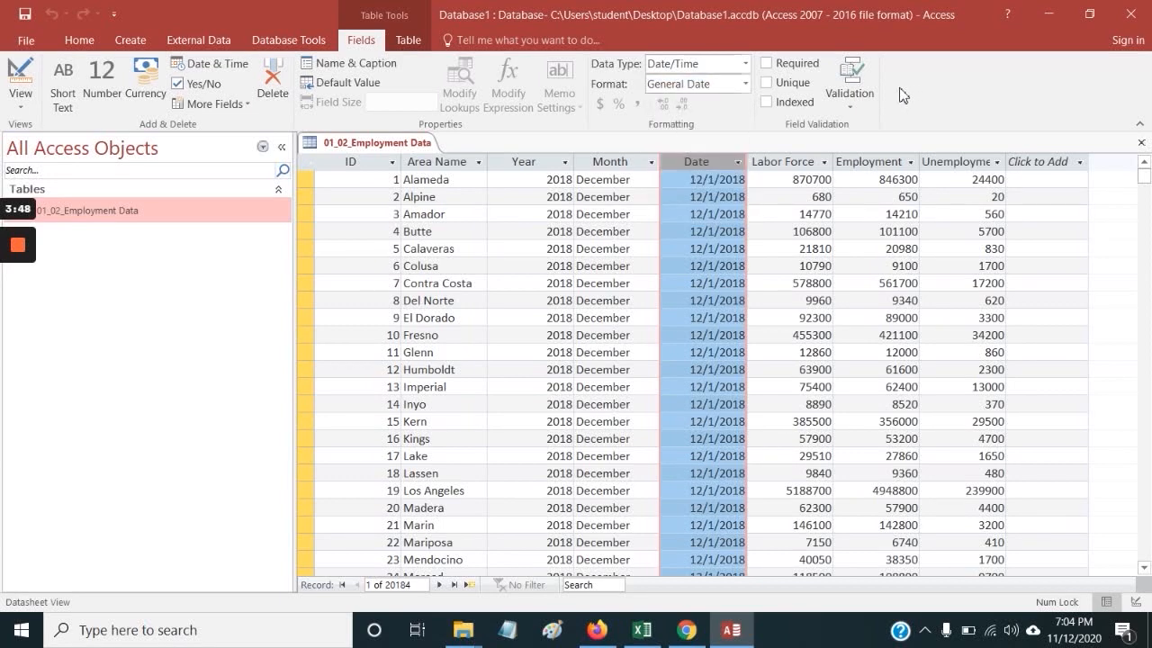
# - Set the Date field's Format property to mmm.yyyy in the table's Design View
pyautogui.click(22, 108)
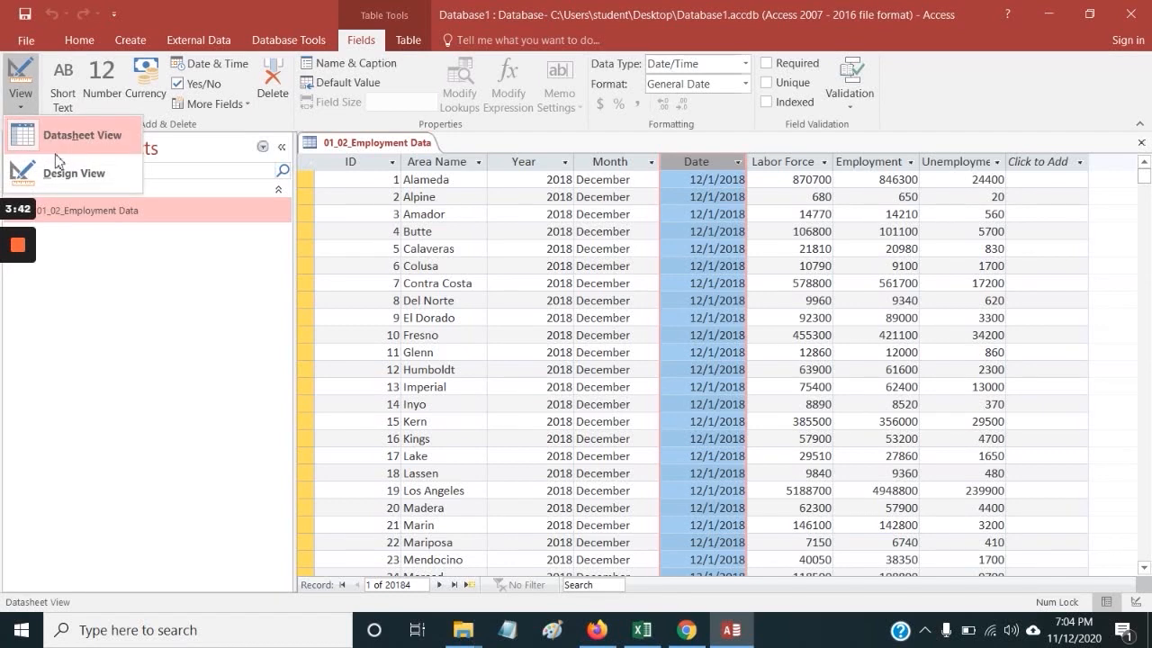
pyautogui.click(65, 174)
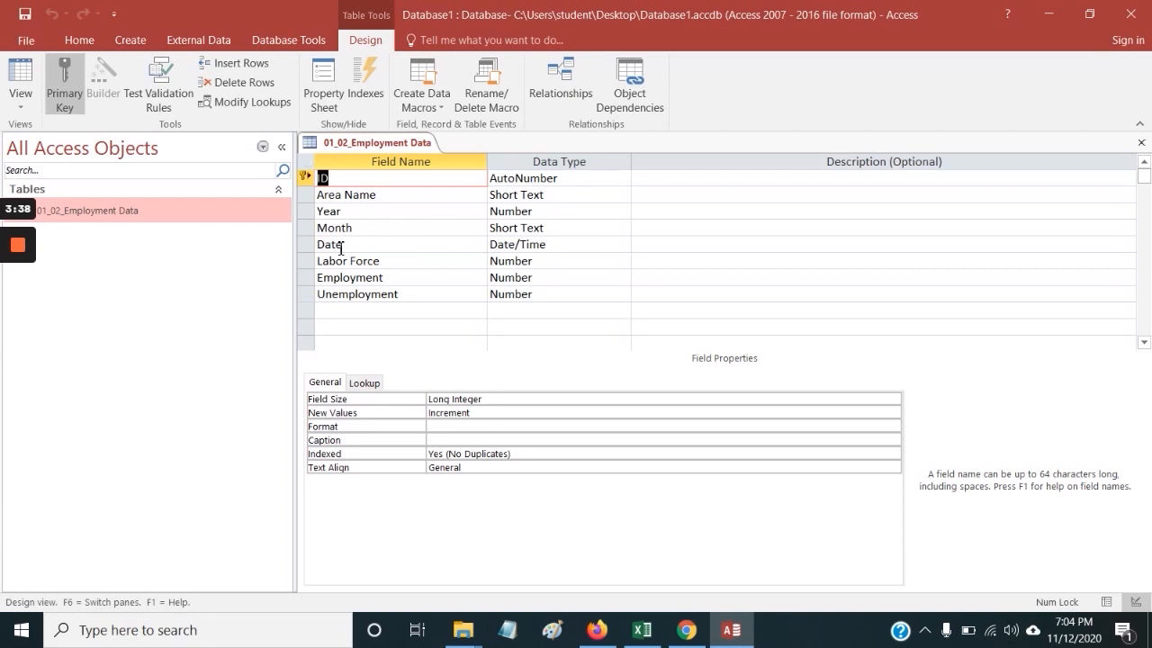
pyautogui.click(340, 245)
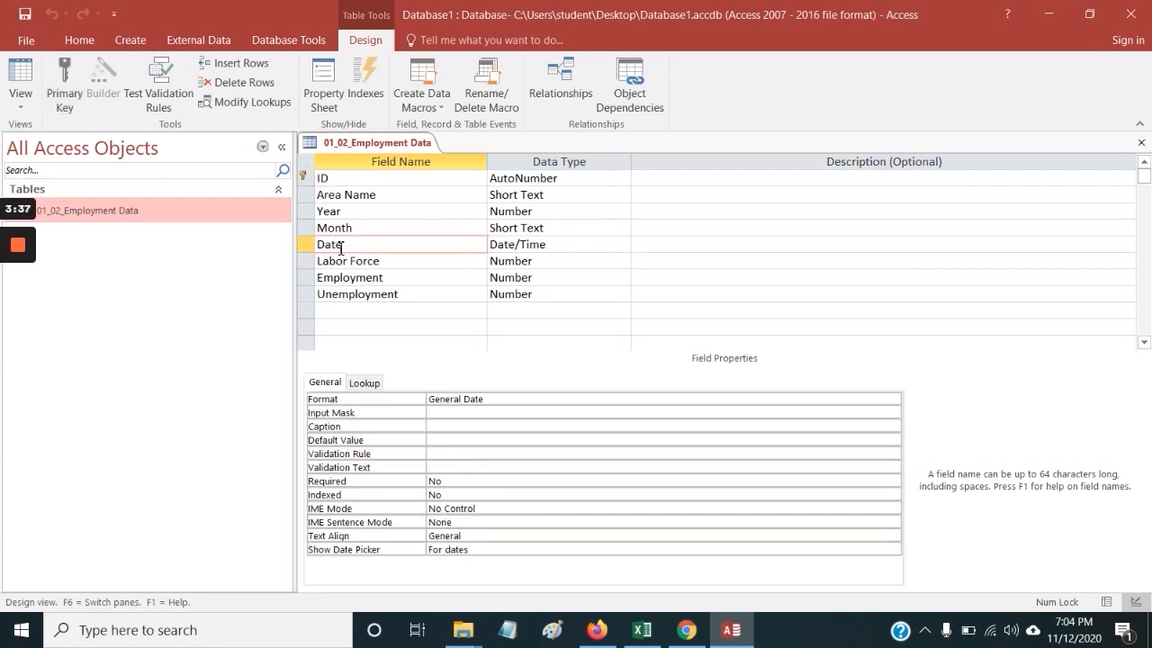
pyautogui.click(512, 403)
pyautogui.doubleClick(510, 401)
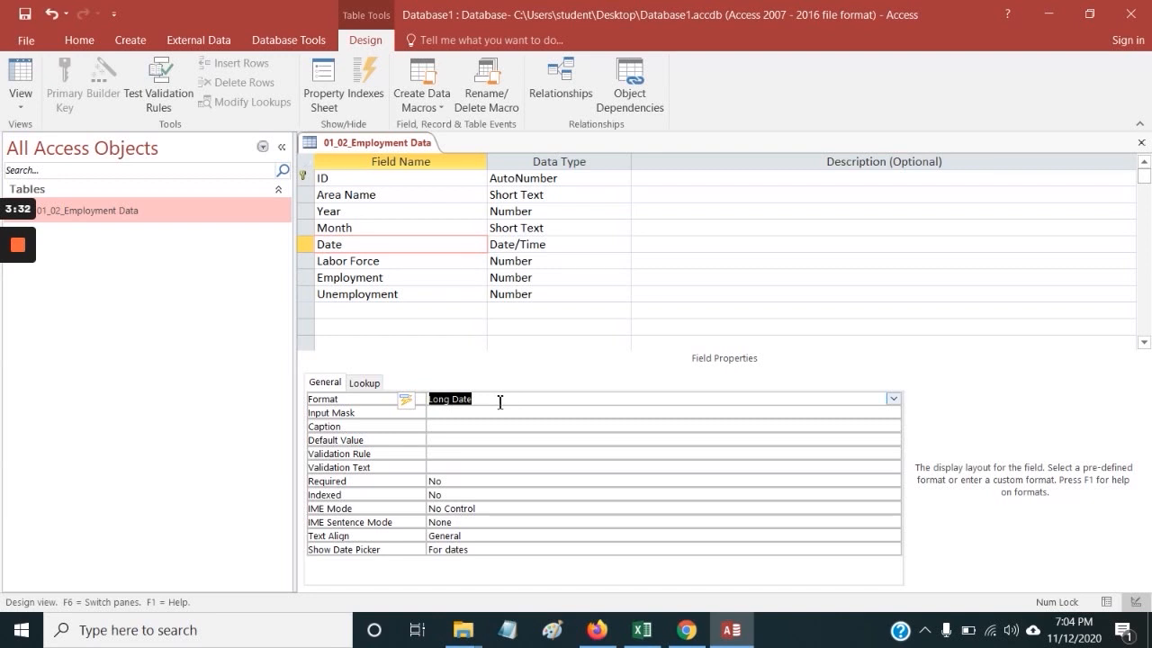
pyautogui.write('mmm.yyyy')
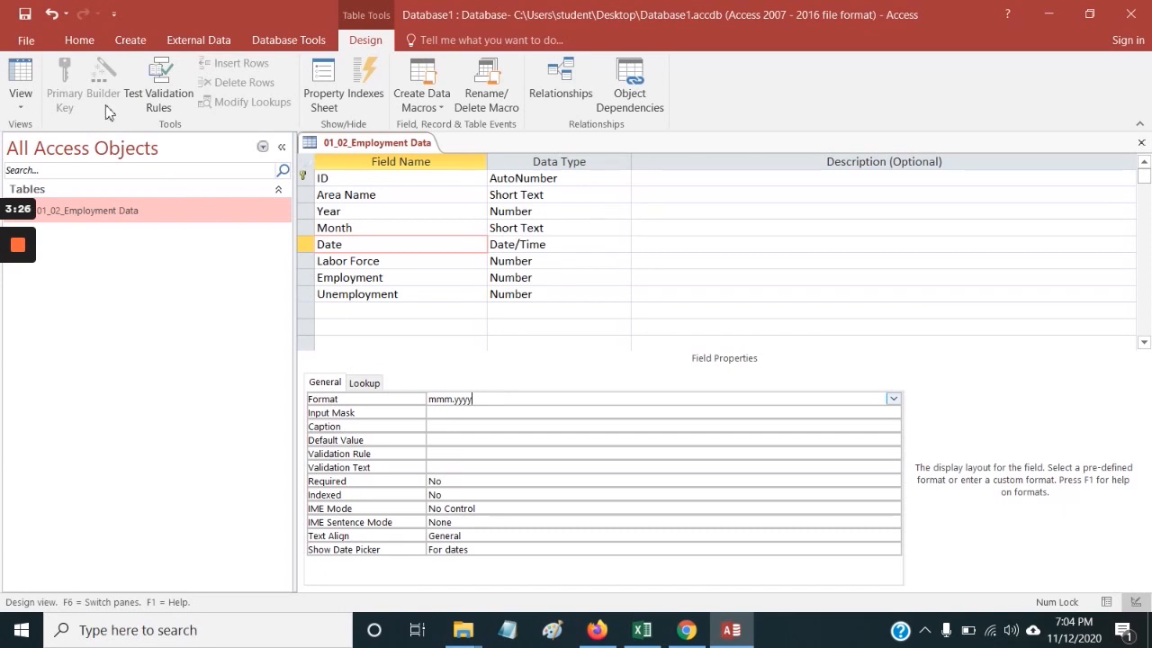
# - Return the employment table to Datasheet View, saving its design changes
pyautogui.click(20, 104)
pyautogui.click(40, 146)
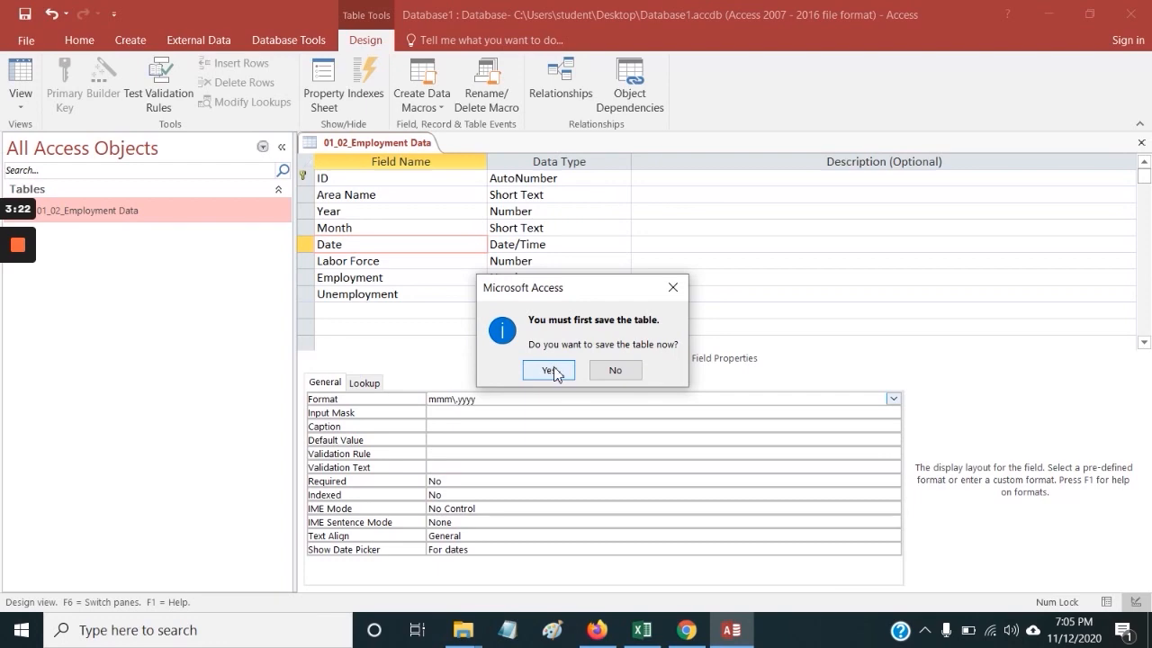
pyautogui.click(551, 370)
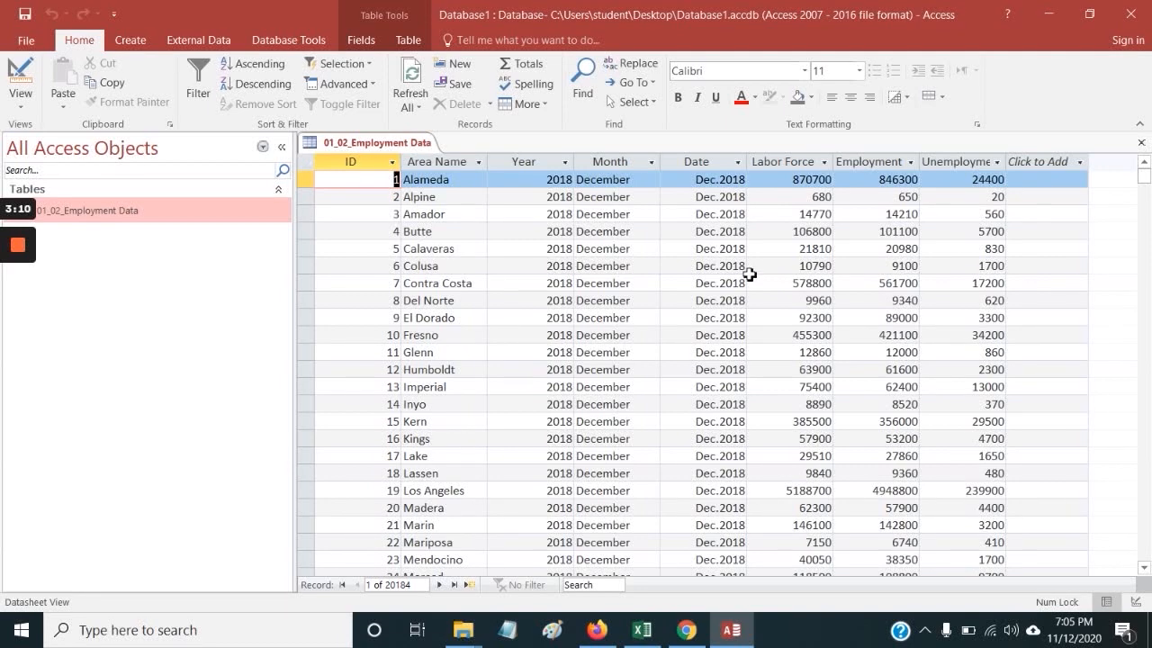
# - Format the Labor Force column with thousands separators and no decimal places
pyautogui.click(363, 41)
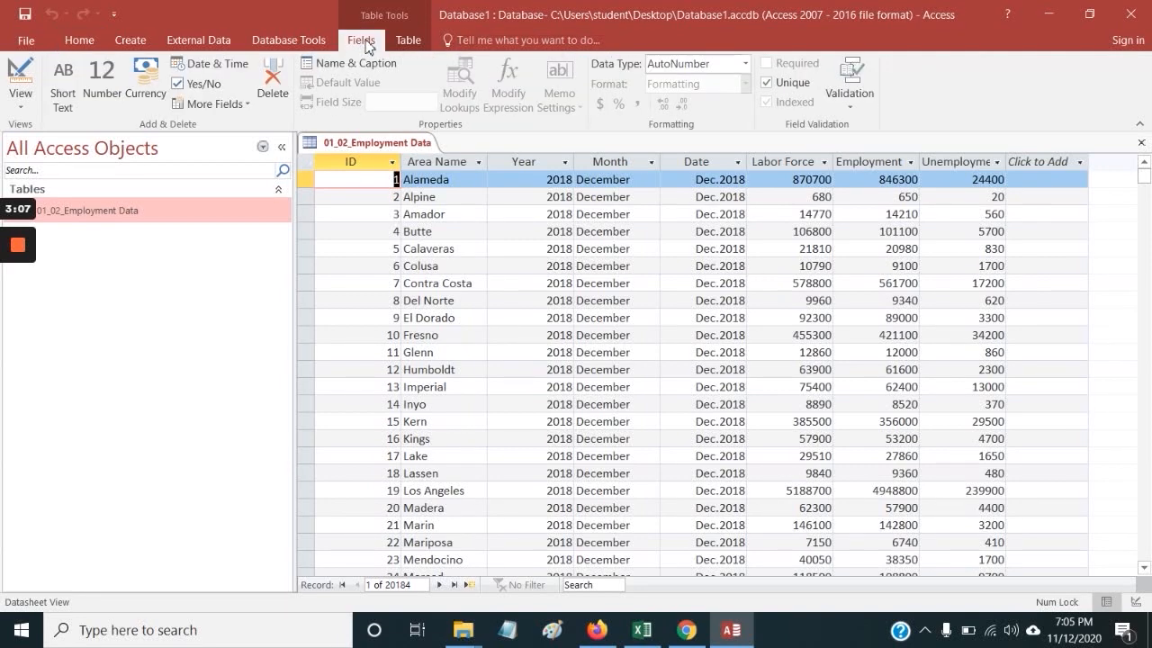
pyautogui.click(790, 164)
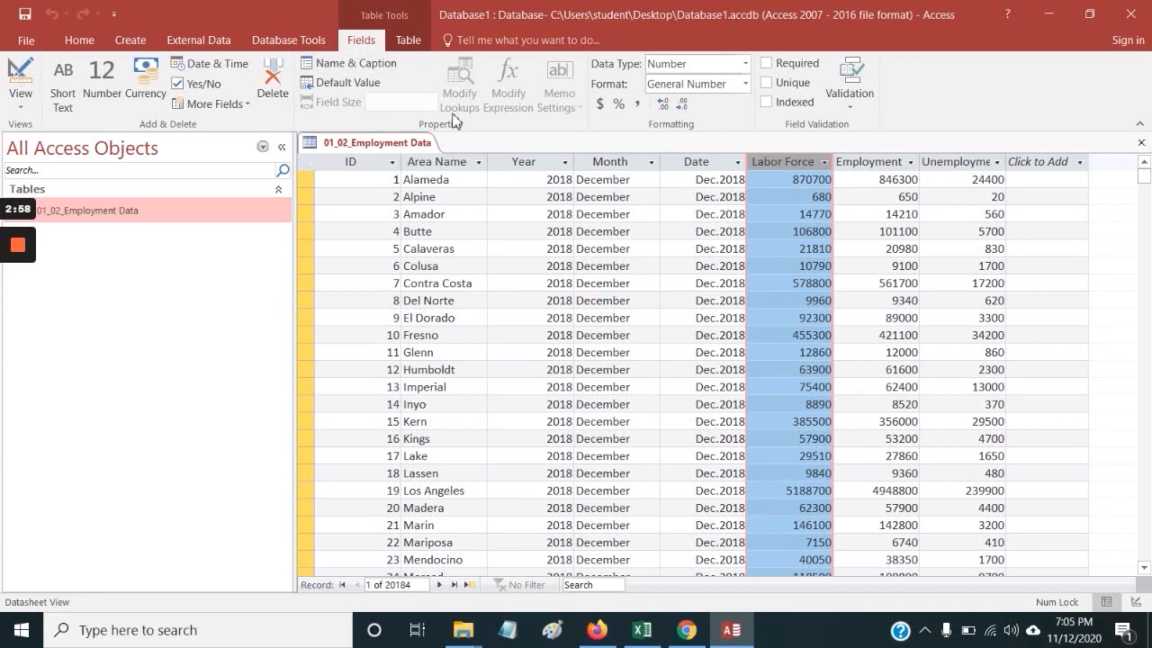
pyautogui.click(639, 106)
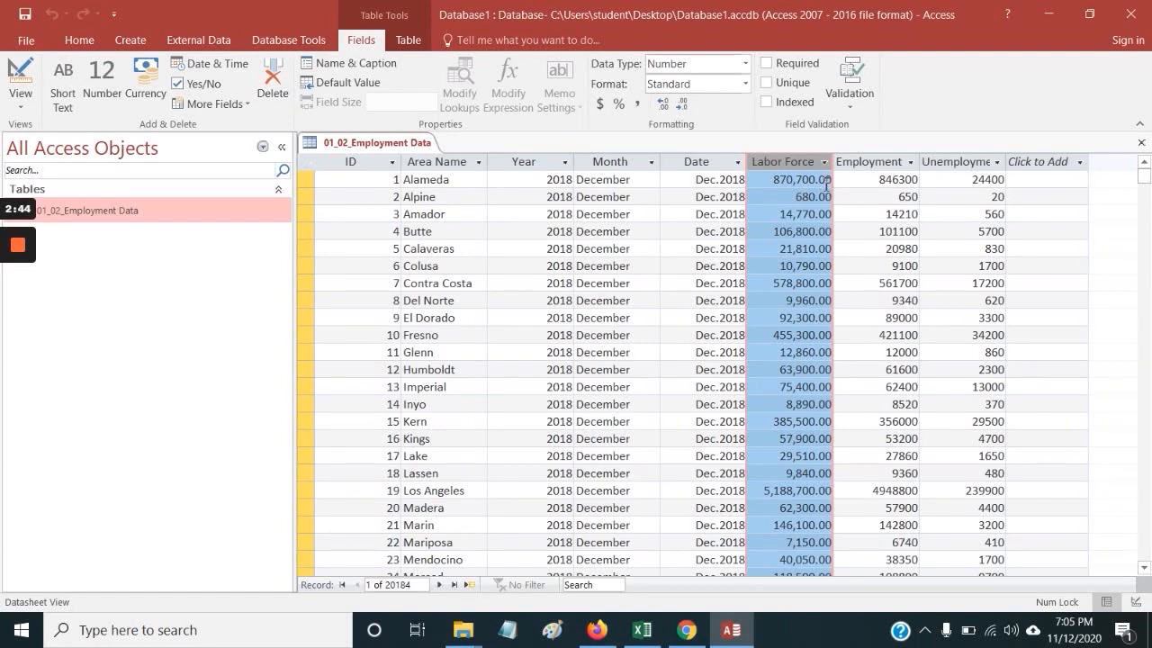
pyautogui.click(683, 105)
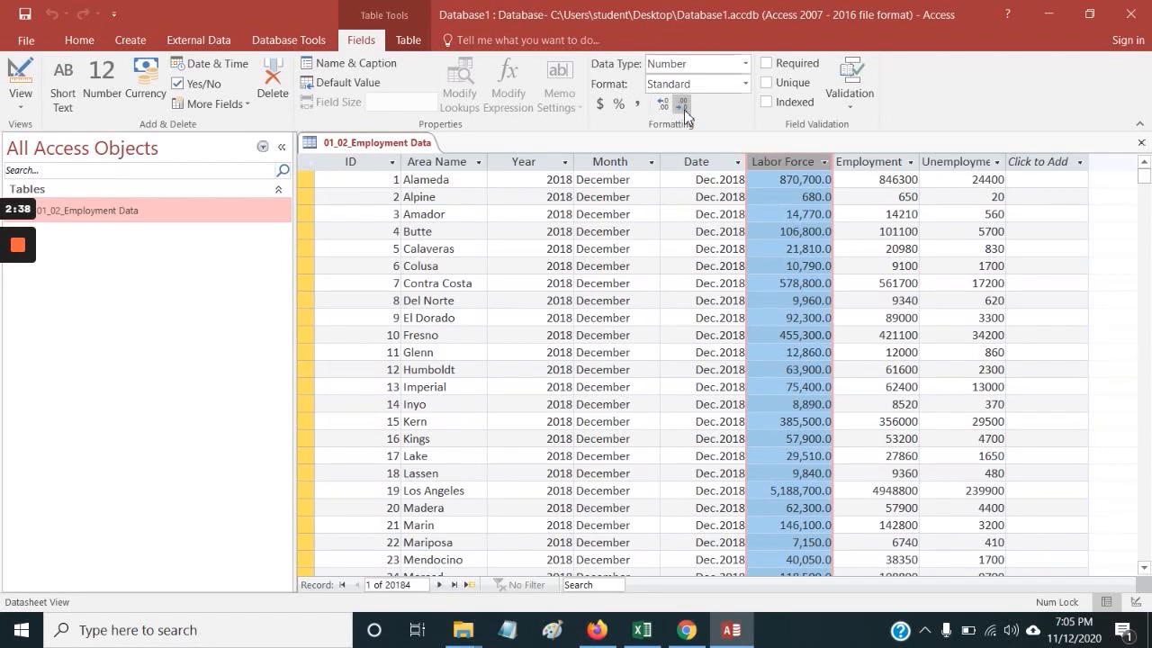
pyautogui.click(683, 105)
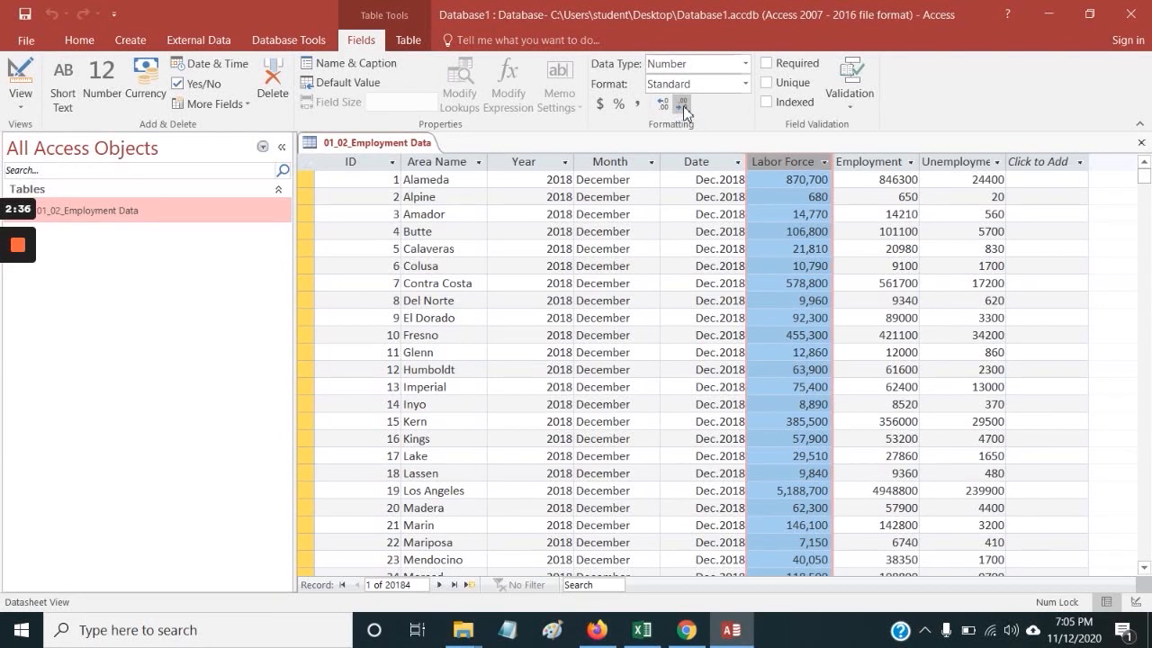
# - Apply the comma number format to the Employment column and remove its decimals
pyautogui.click(882, 160)
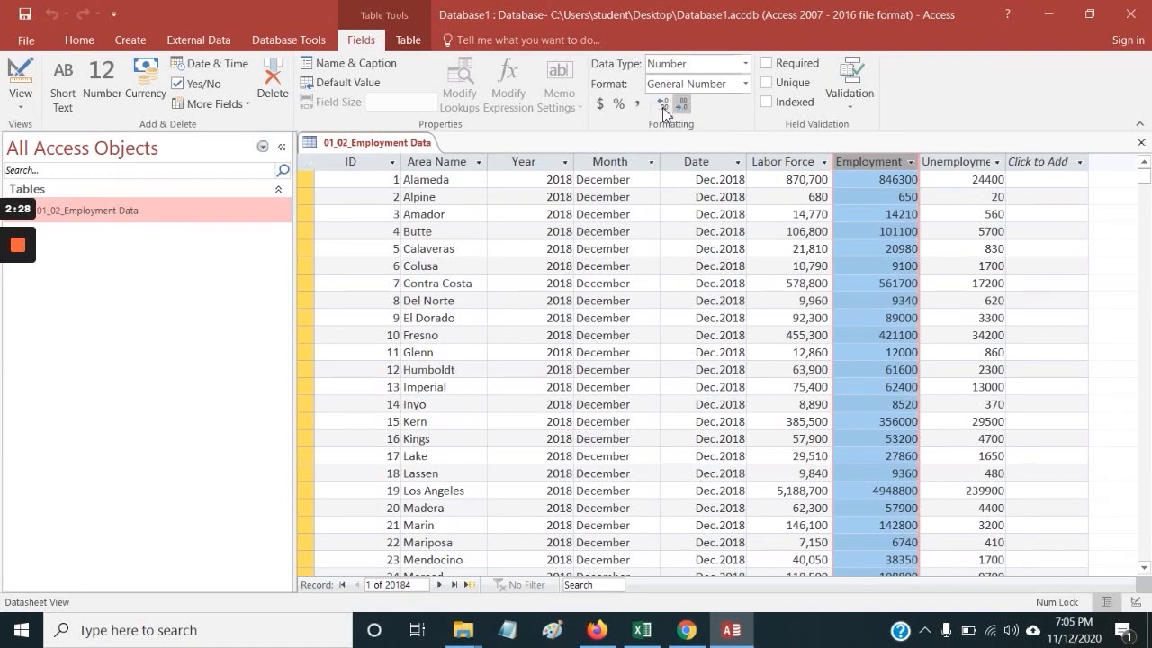
pyautogui.click(639, 108)
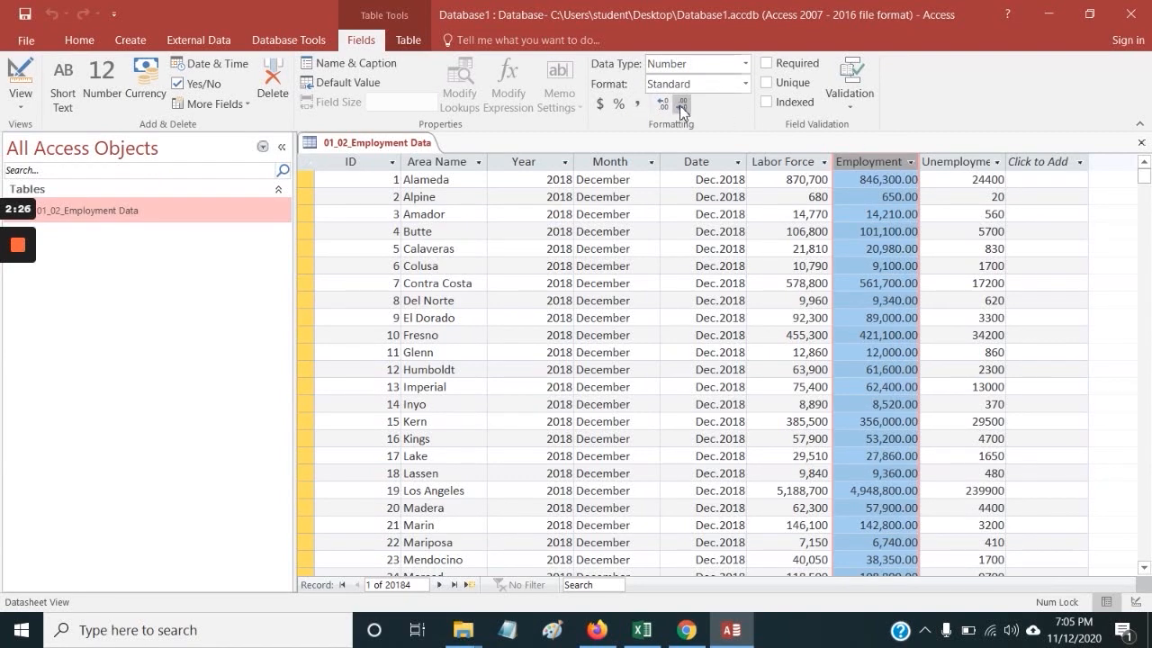
pyautogui.click(682, 108)
pyautogui.click(681, 108)
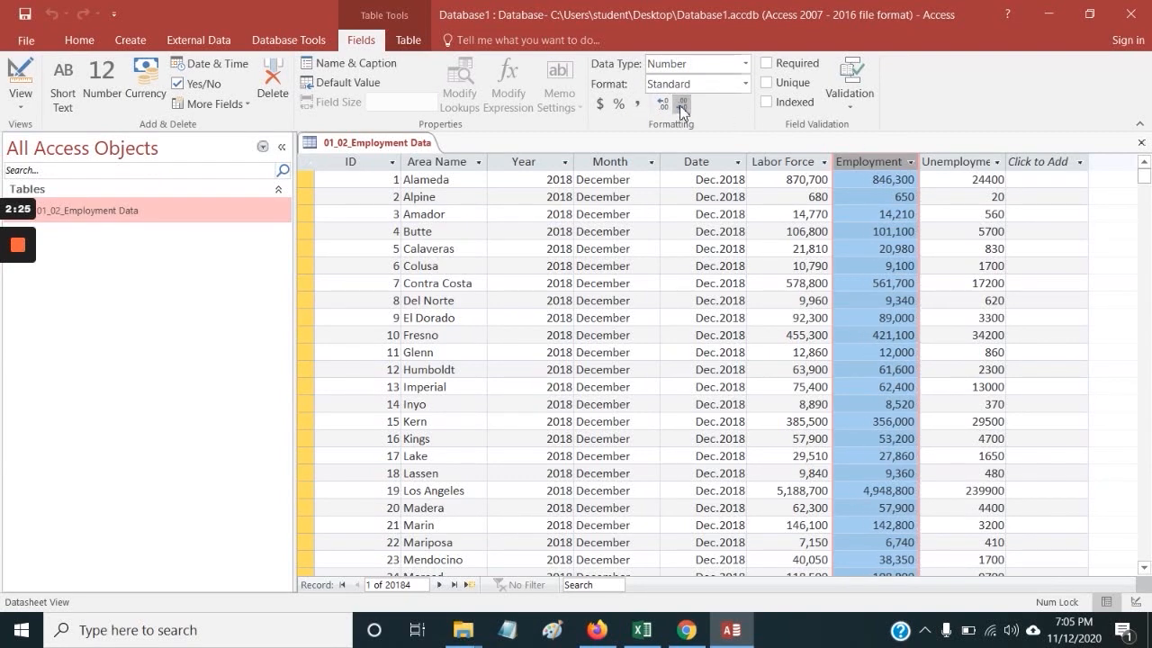
# - Give the Unemployment column the same comma number format with zero decimal places
pyautogui.click(981, 163)
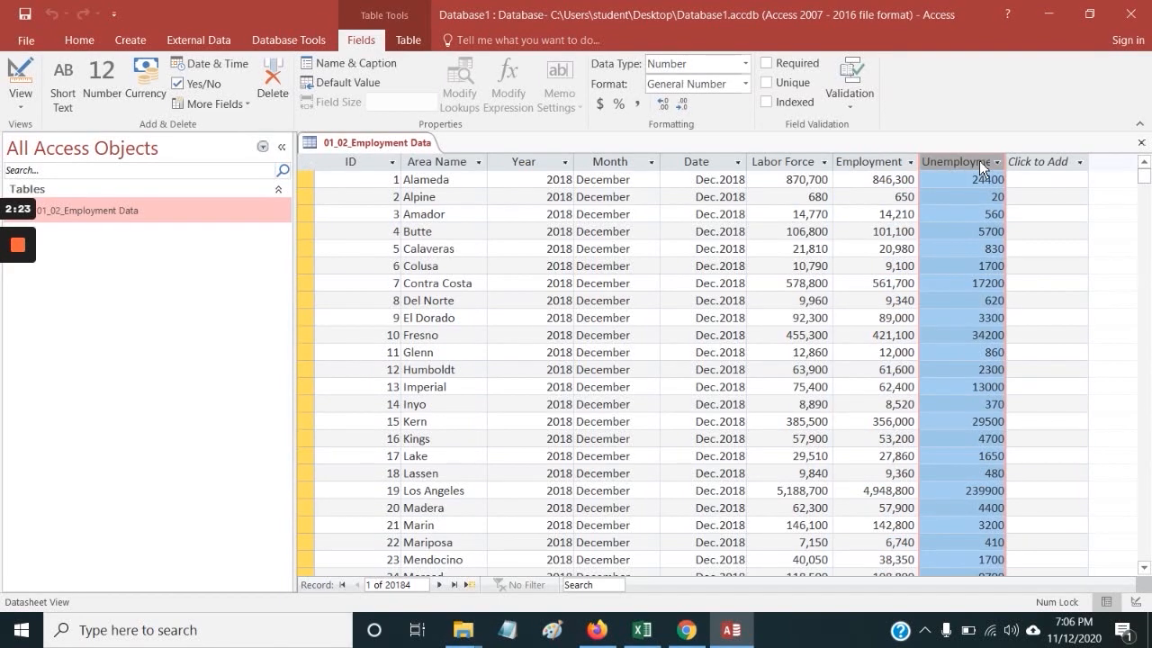
pyautogui.click(636, 106)
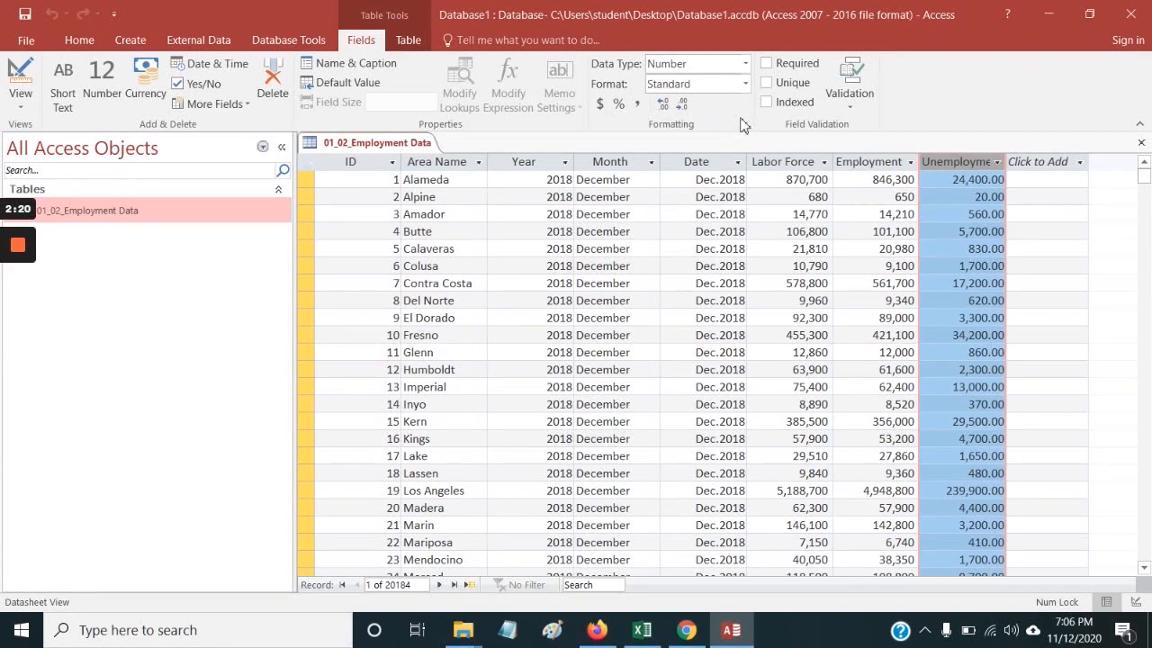
pyautogui.click(682, 106)
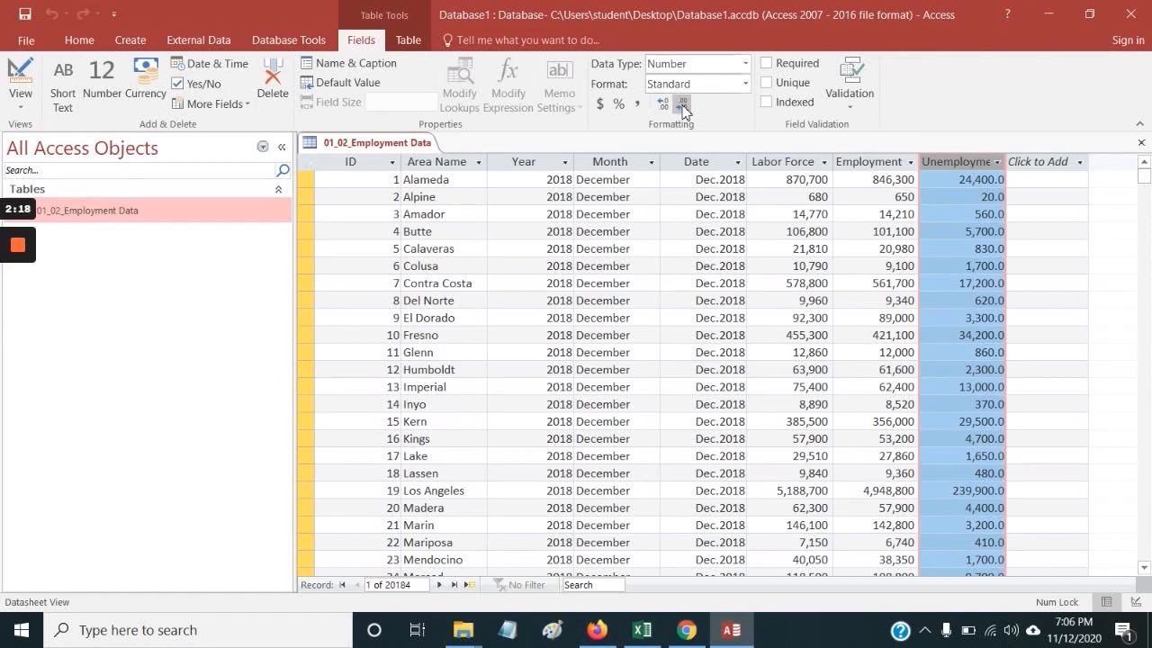
pyautogui.click(682, 106)
pyautogui.moveTo(16, 251)
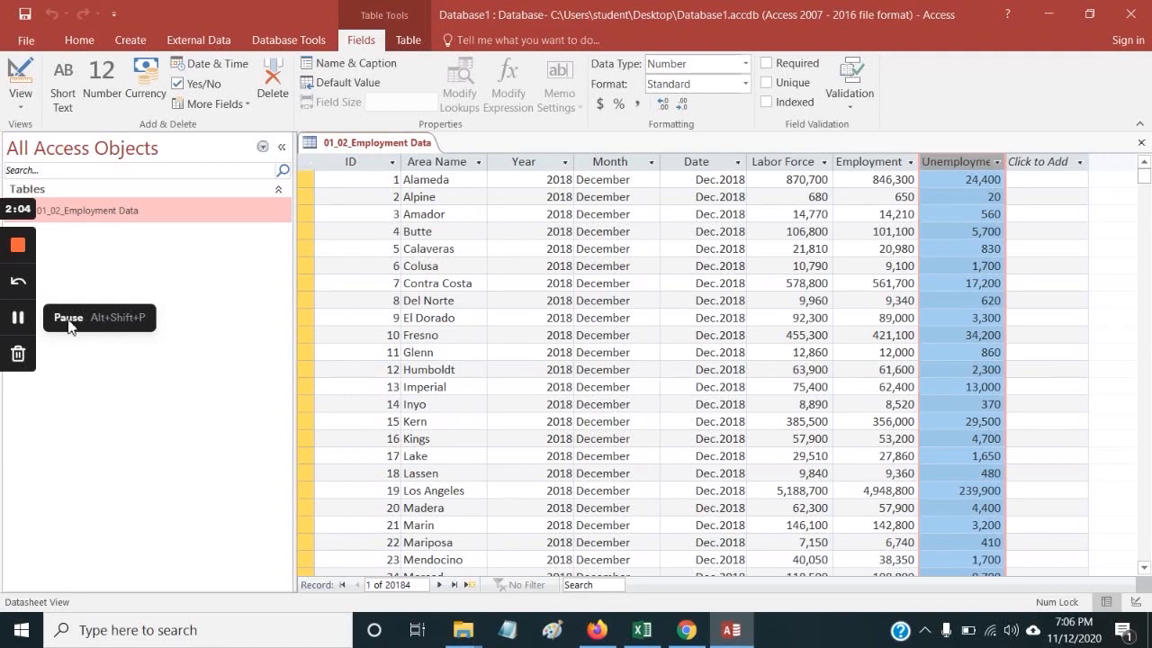
pyautogui.click(20, 320)
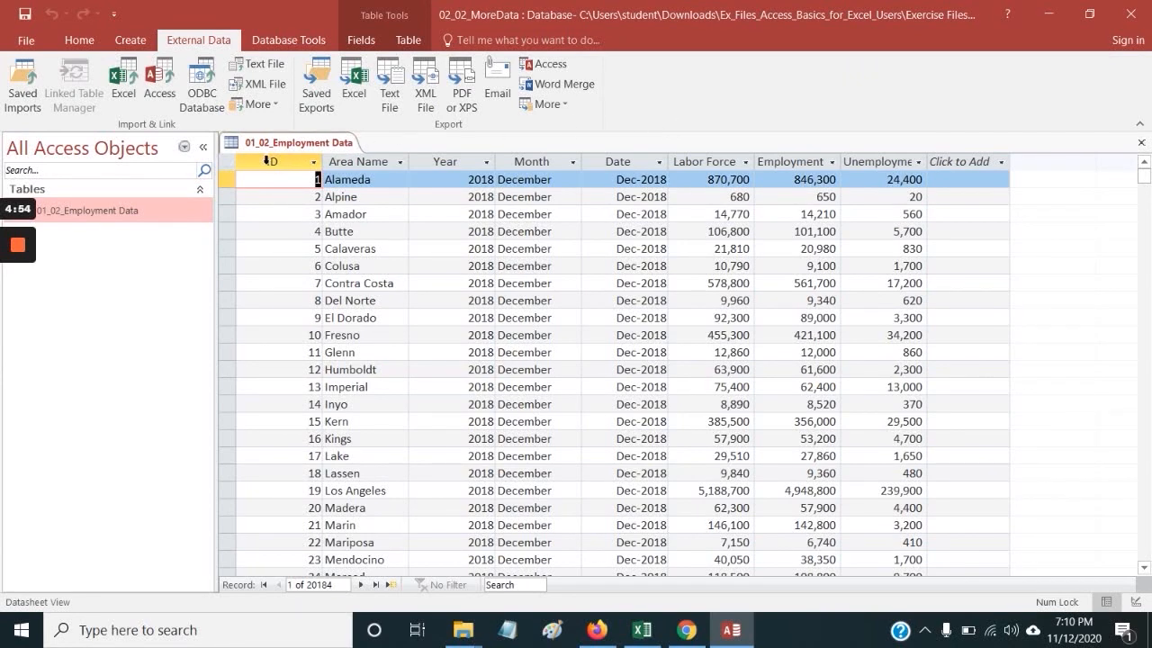
# - Start an Excel import into a new table from the 02_02_Category workbook in the Exercise Files Chapter 2 folder
pyautogui.click(126, 80)
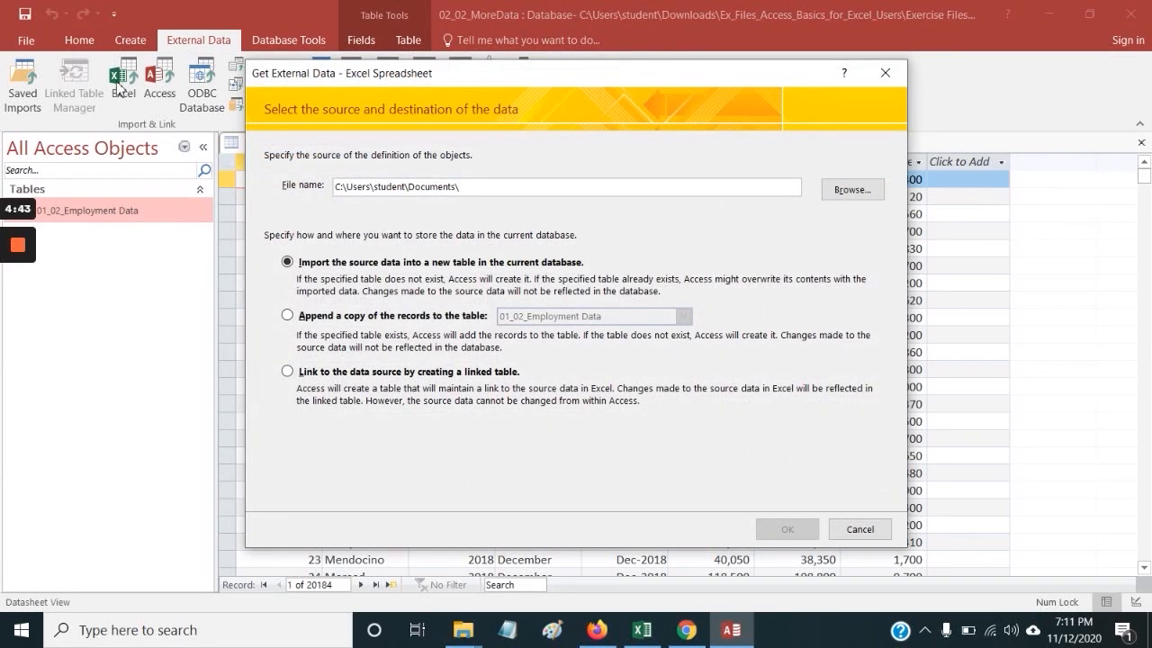
pyautogui.click(849, 192)
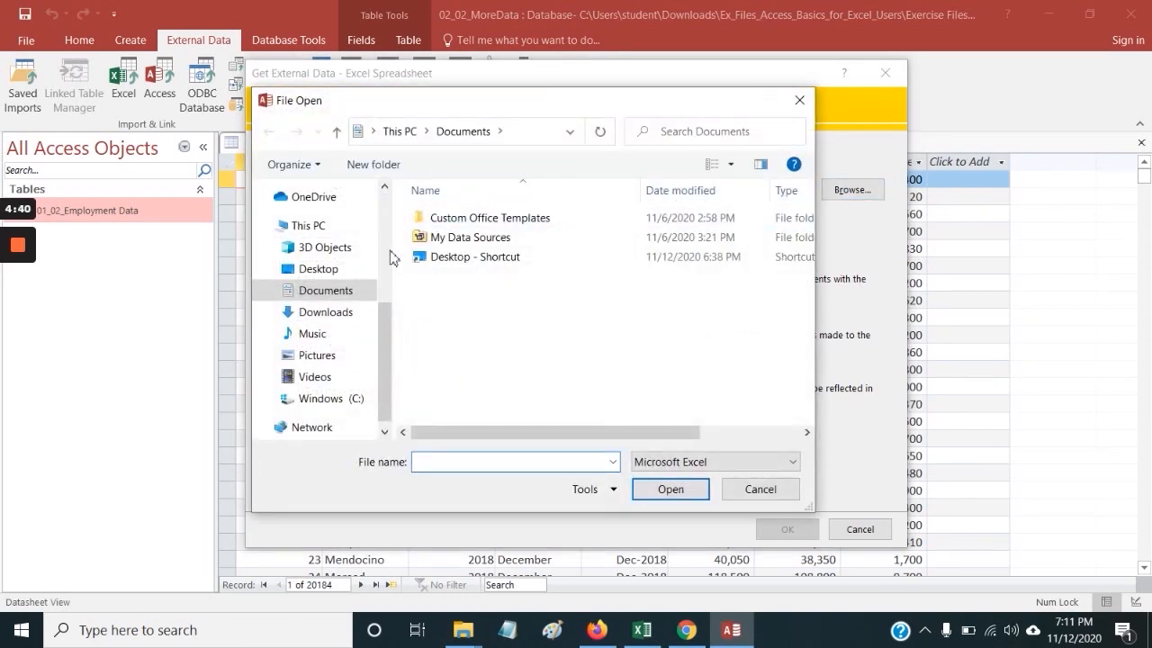
pyautogui.click(346, 315)
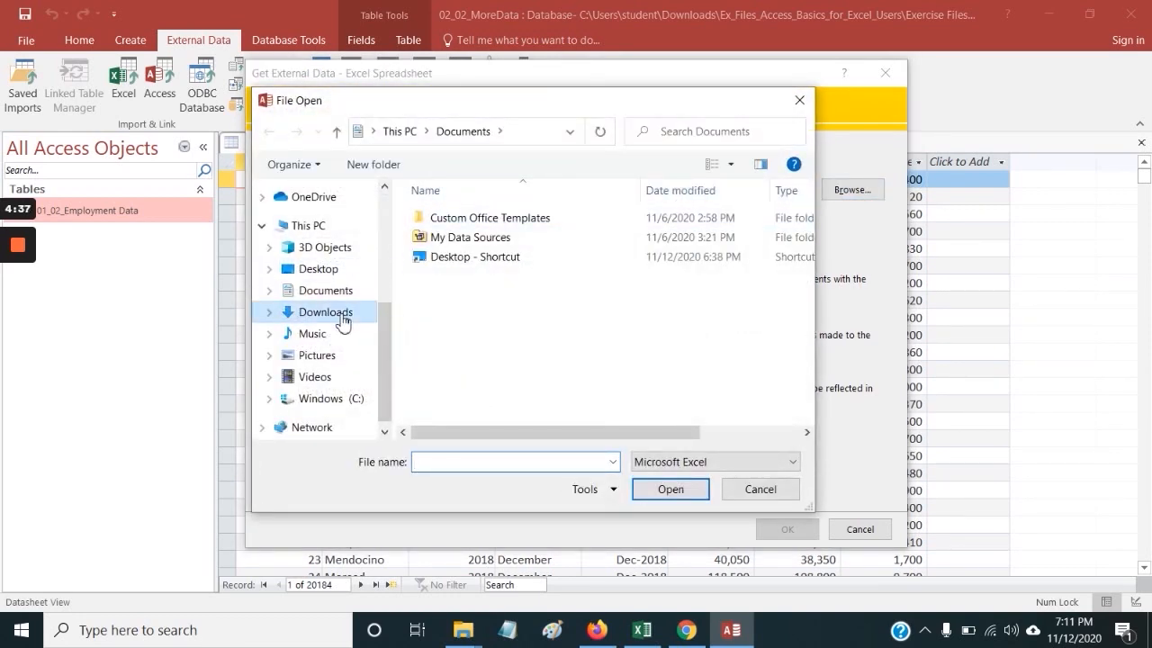
pyautogui.doubleClick(469, 245)
pyautogui.doubleClick(460, 220)
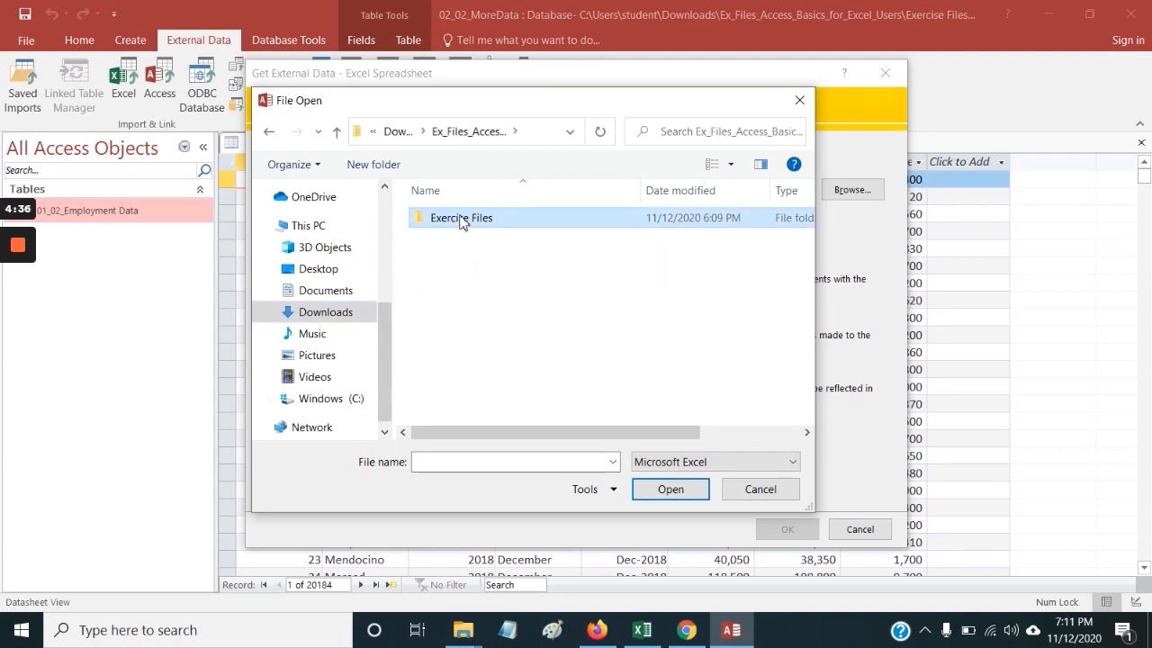
pyautogui.doubleClick(464, 236)
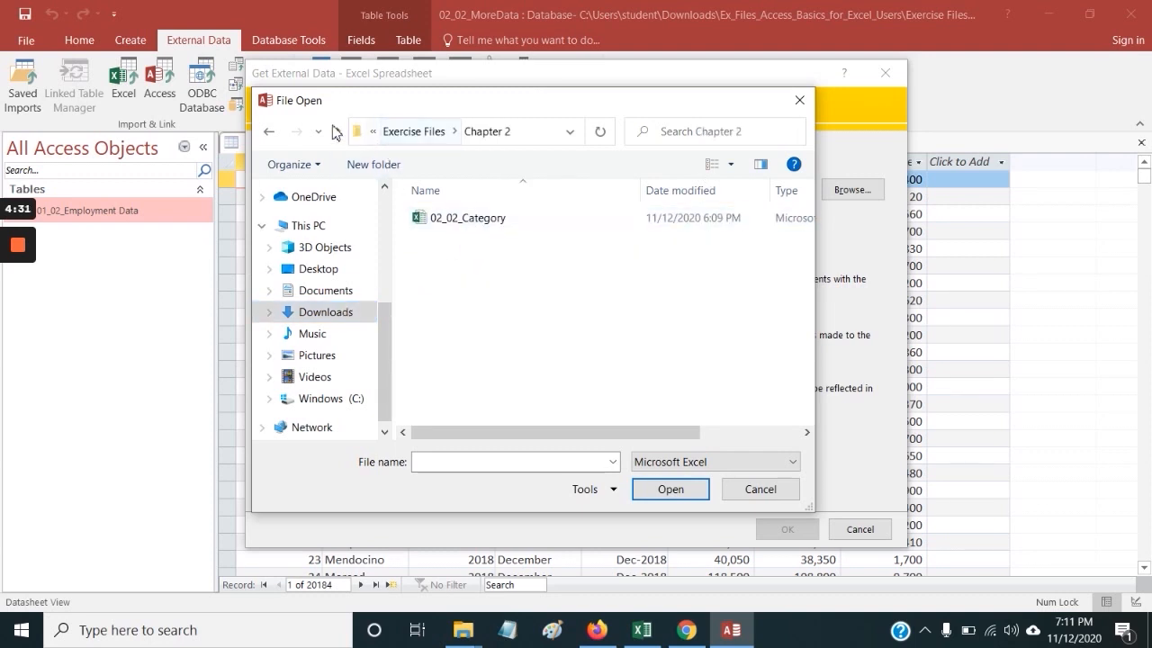
pyautogui.click(401, 135)
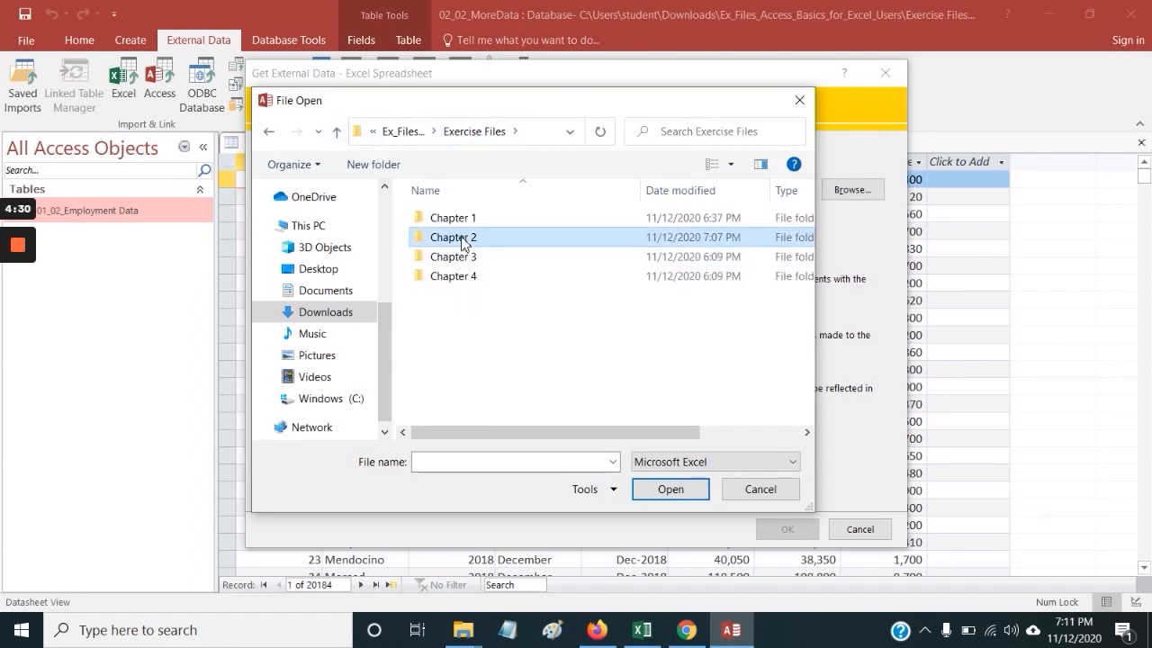
pyautogui.doubleClick(466, 236)
pyautogui.doubleClick(466, 225)
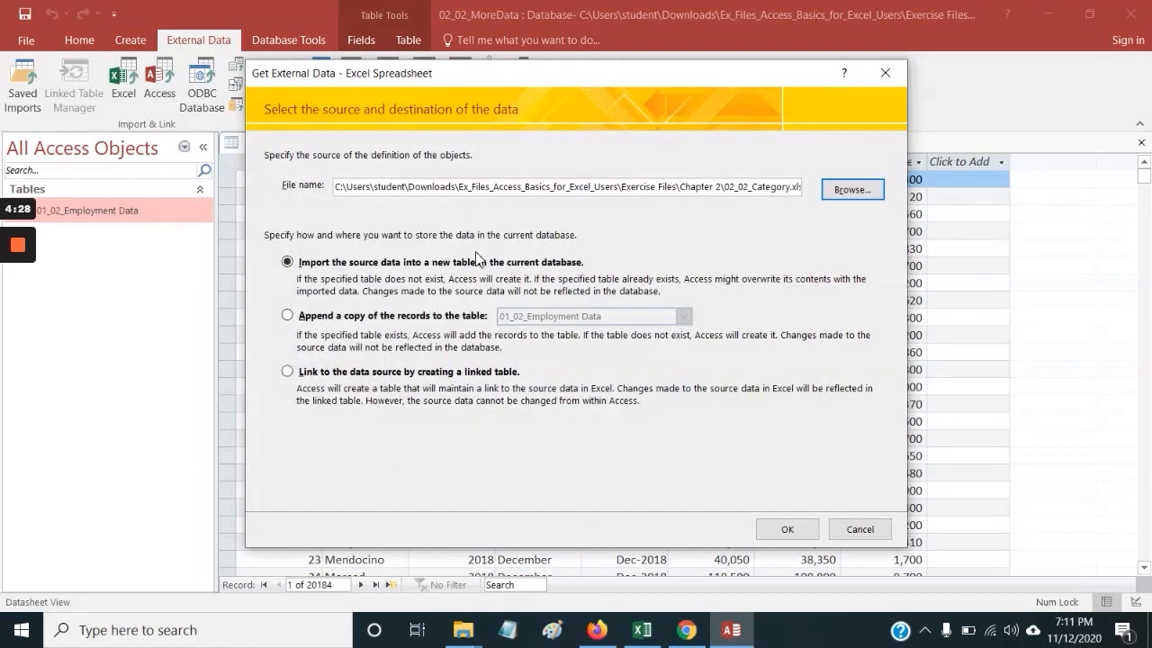
pyautogui.click(787, 530)
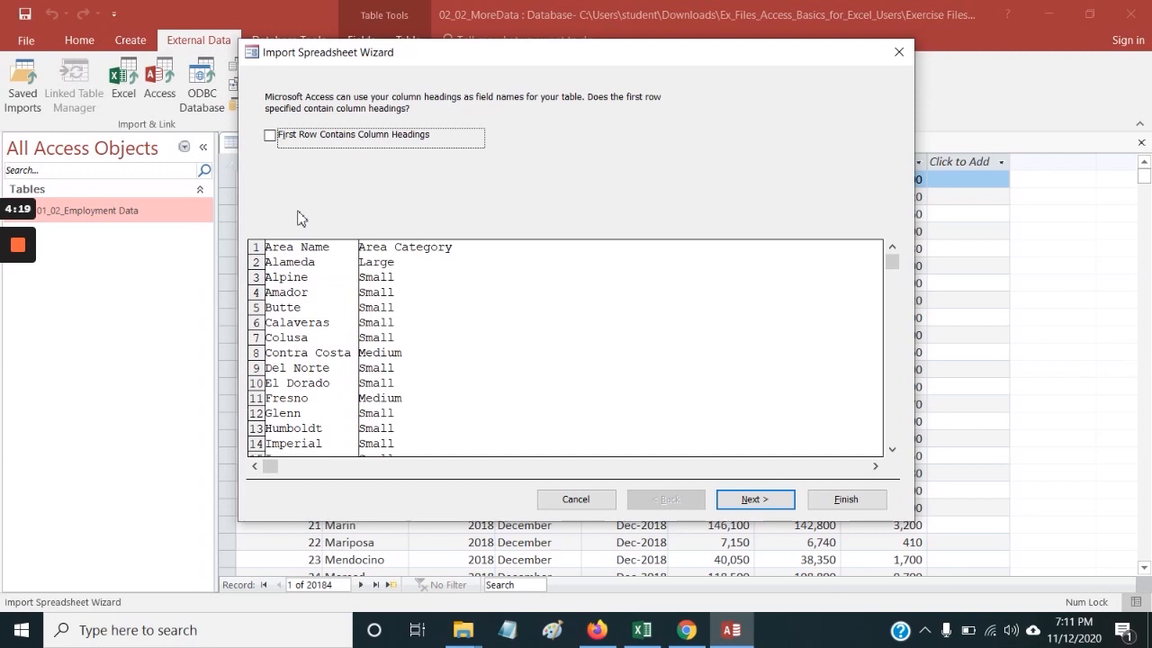
# - Treat the first row as column headings and finish the spreadsheet import without saving the import steps
pyautogui.click(270, 136)
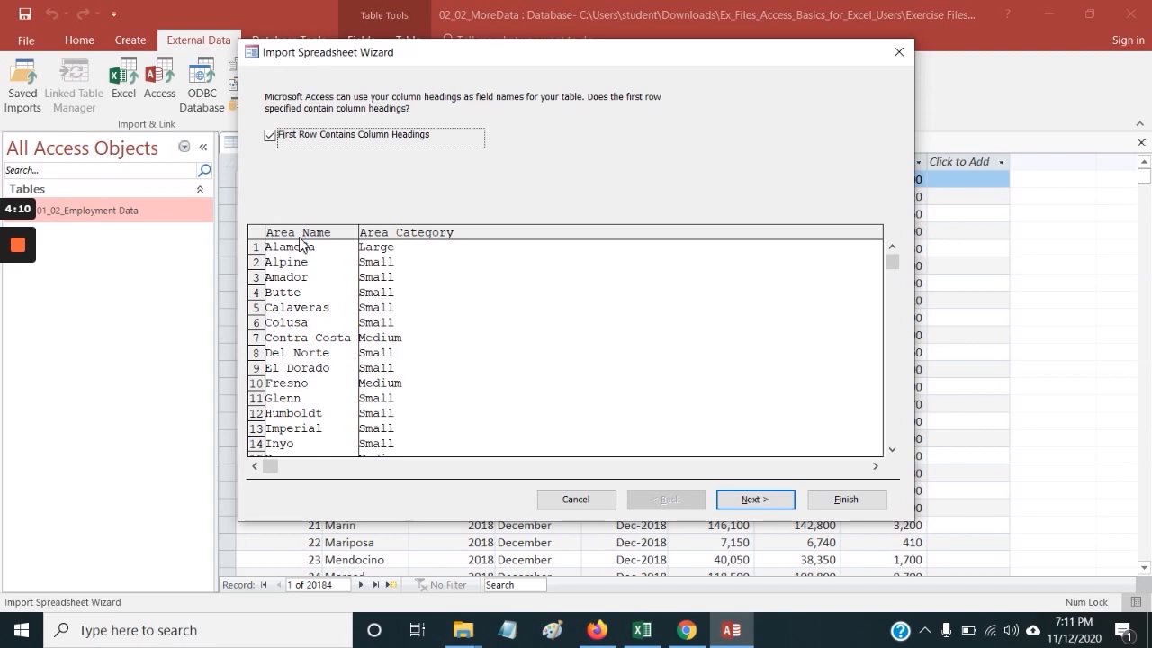
pyautogui.click(754, 500)
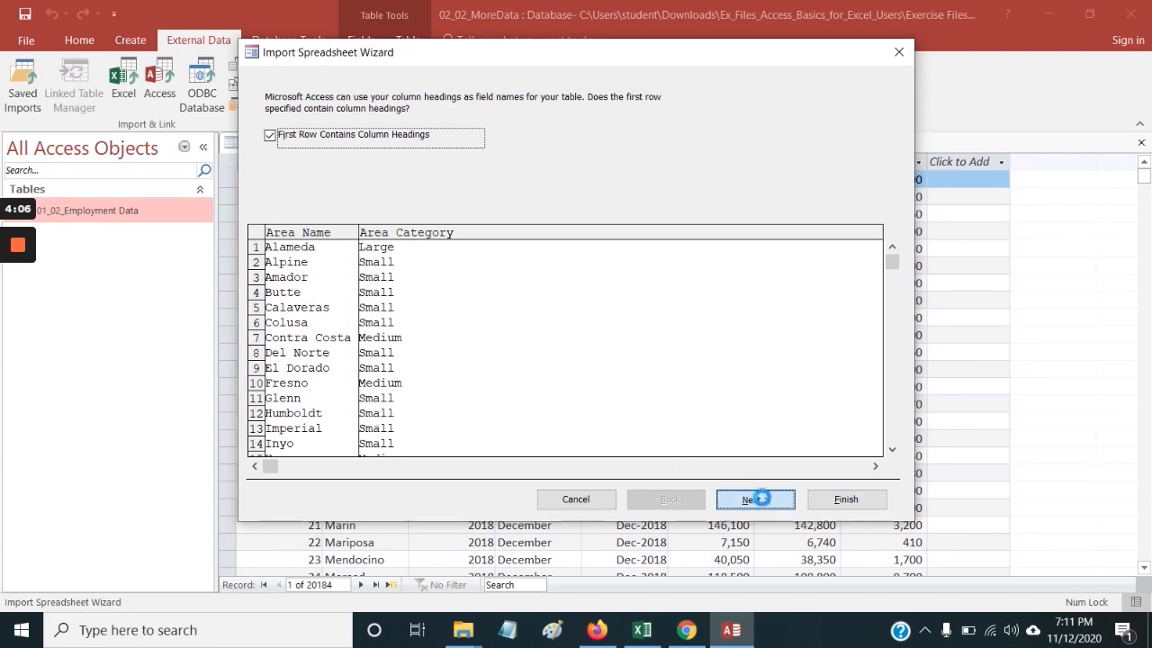
pyautogui.click(815, 500)
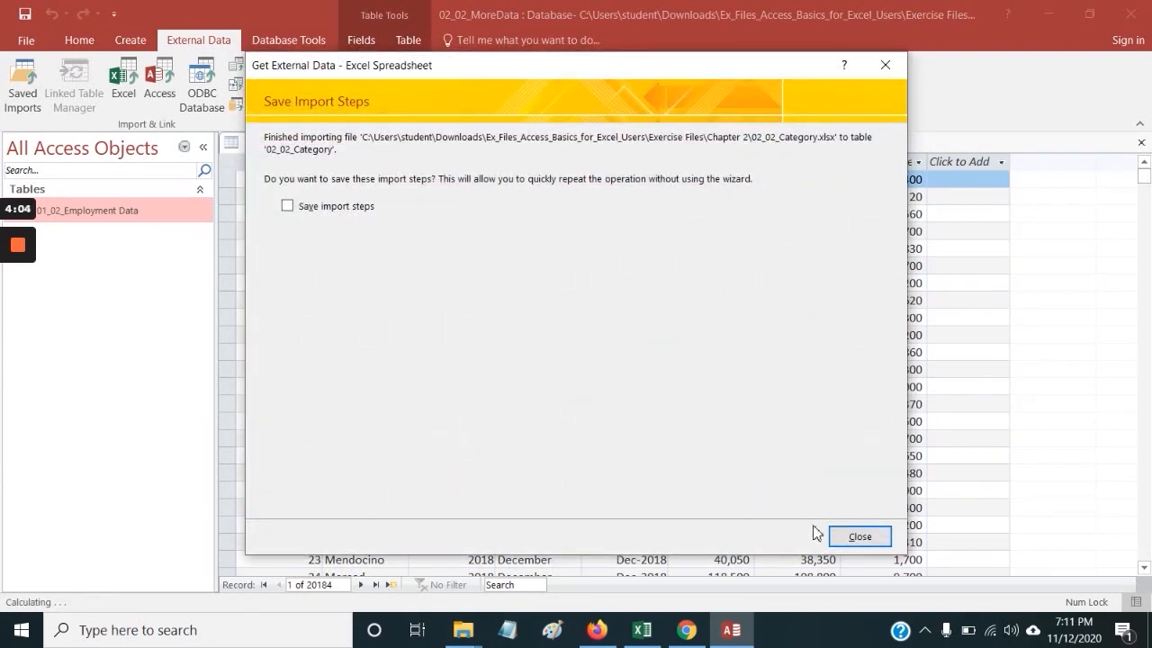
pyautogui.click(864, 538)
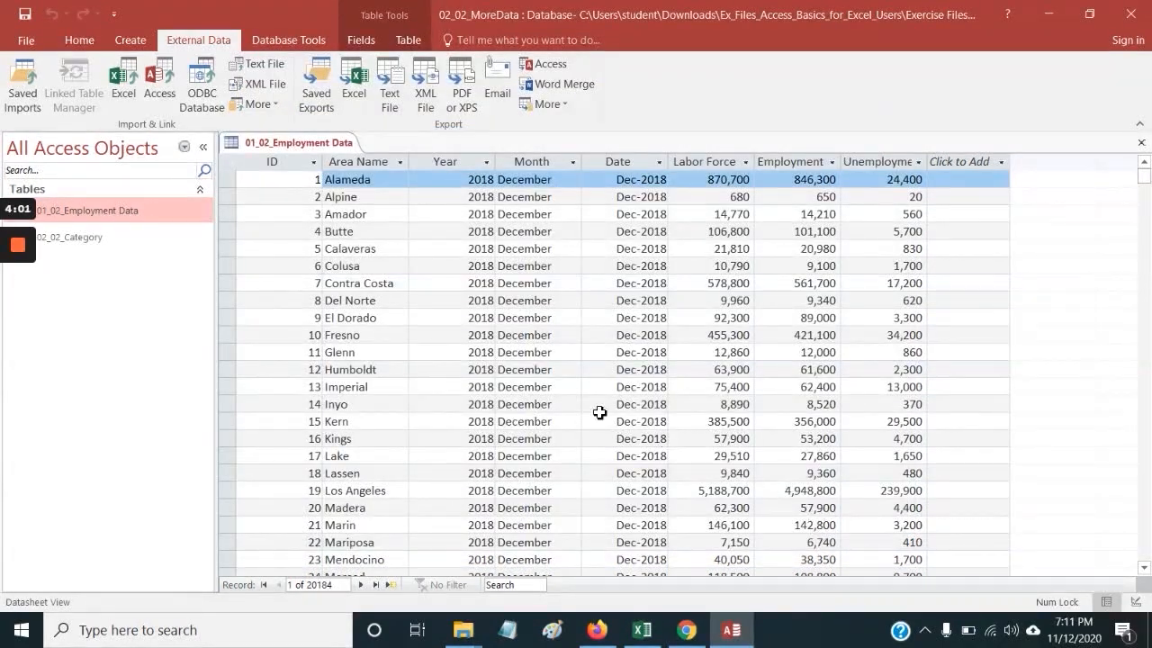
# - Open the newly imported 02_02_Category table in Datasheet View
pyautogui.click(91, 243)
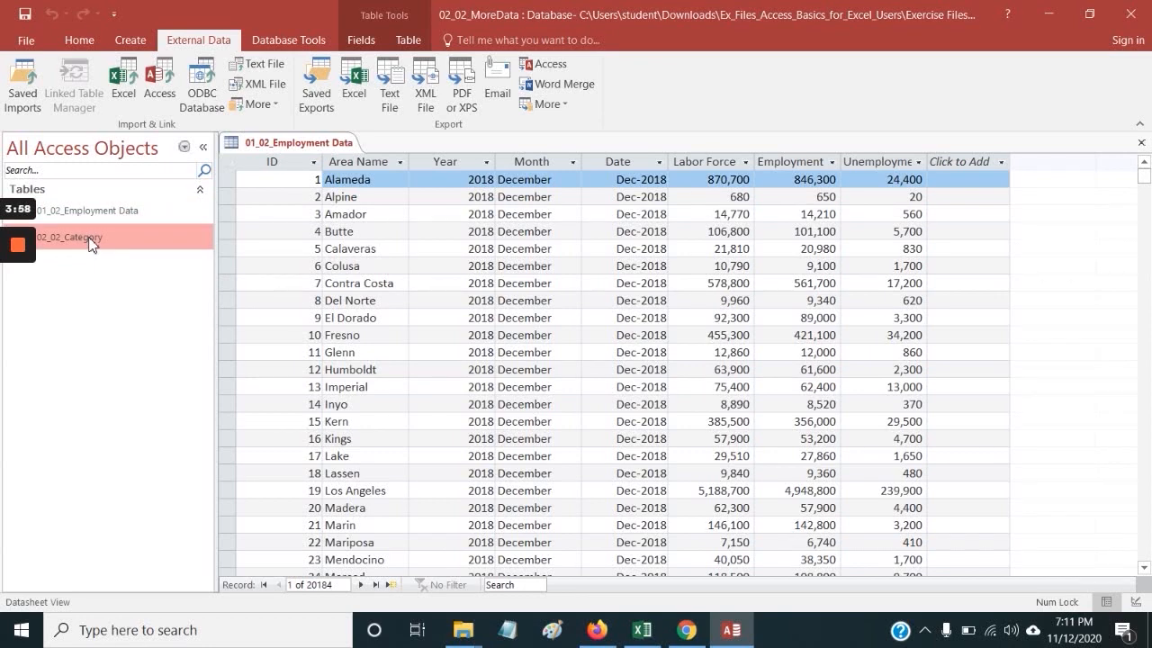
pyautogui.click(98, 218)
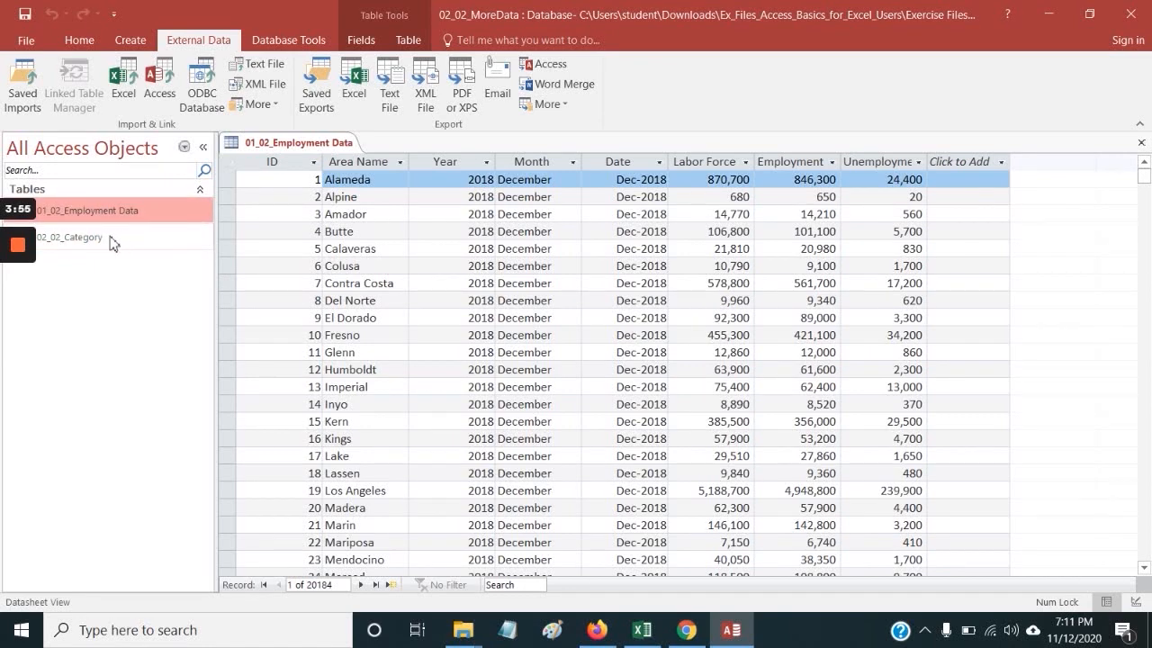
pyautogui.doubleClick(106, 241)
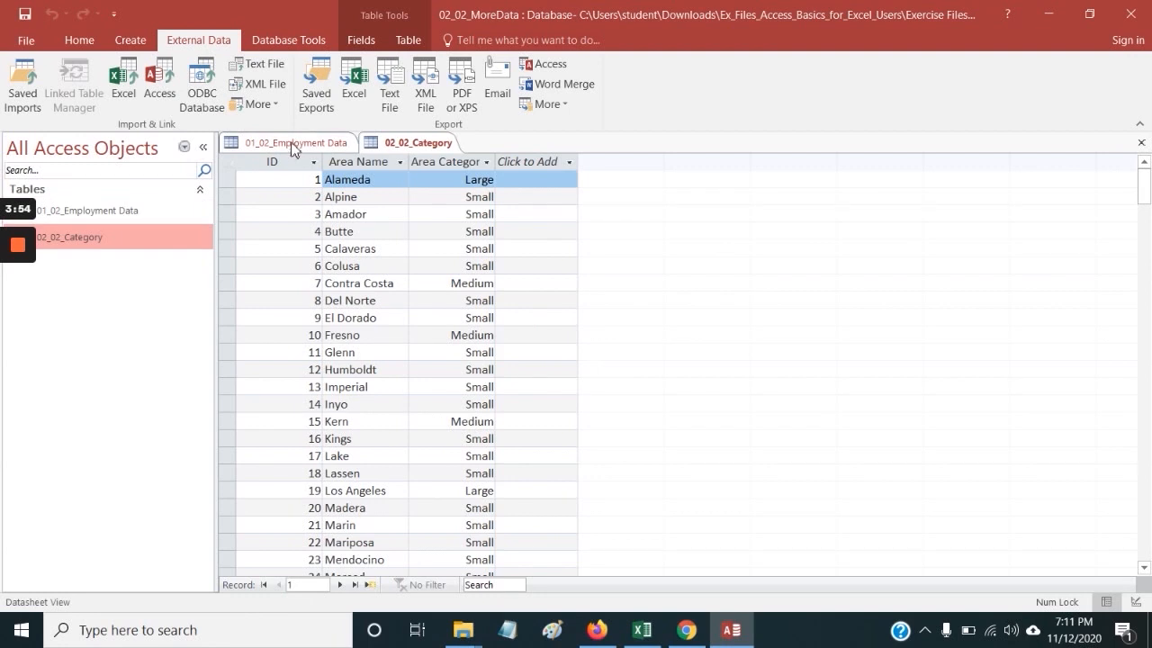
# - Compare the fields of the 01_02_Employment Data and 02_02_Category tables by switching between them
pyautogui.click(293, 142)
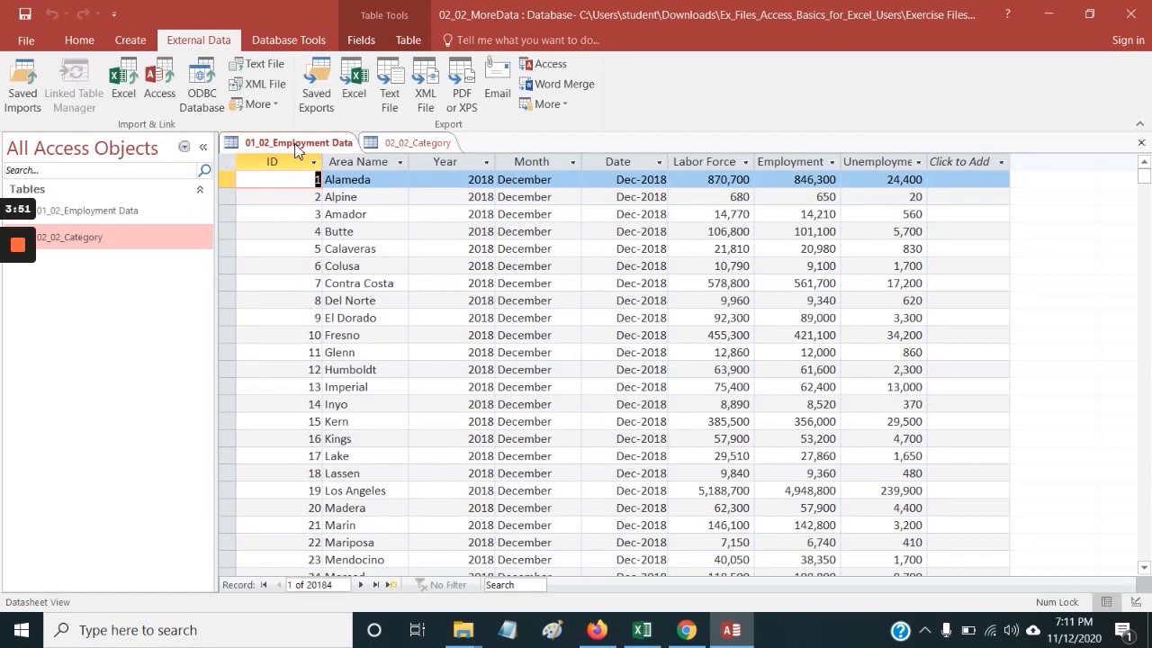
pyautogui.click(420, 146)
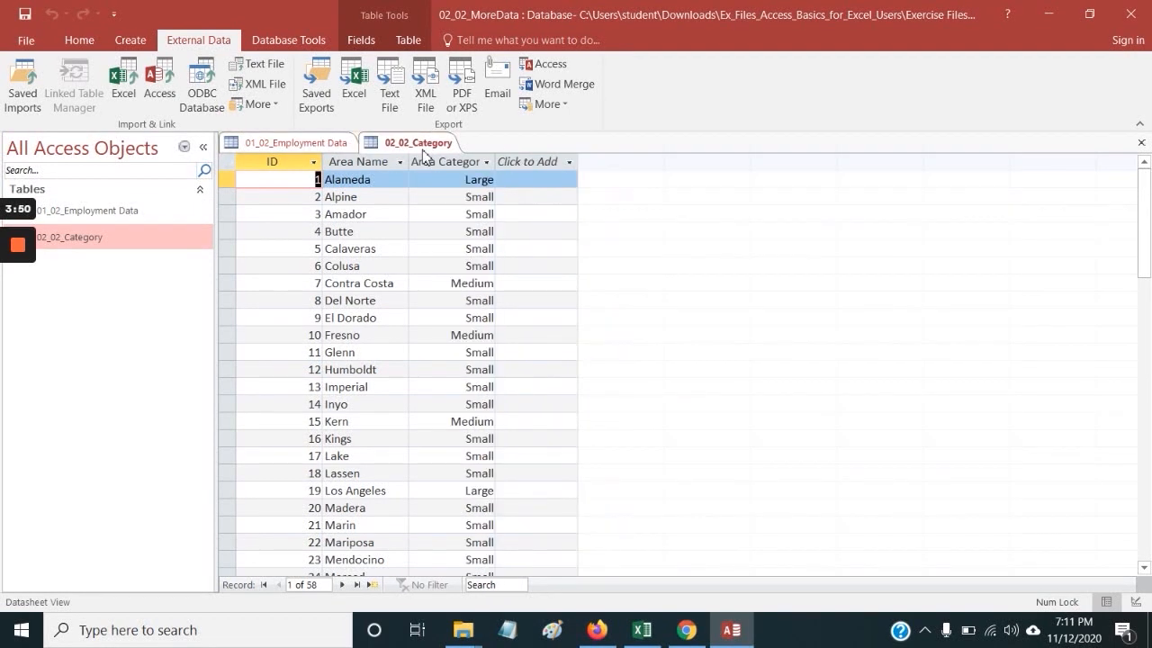
pyautogui.click(281, 142)
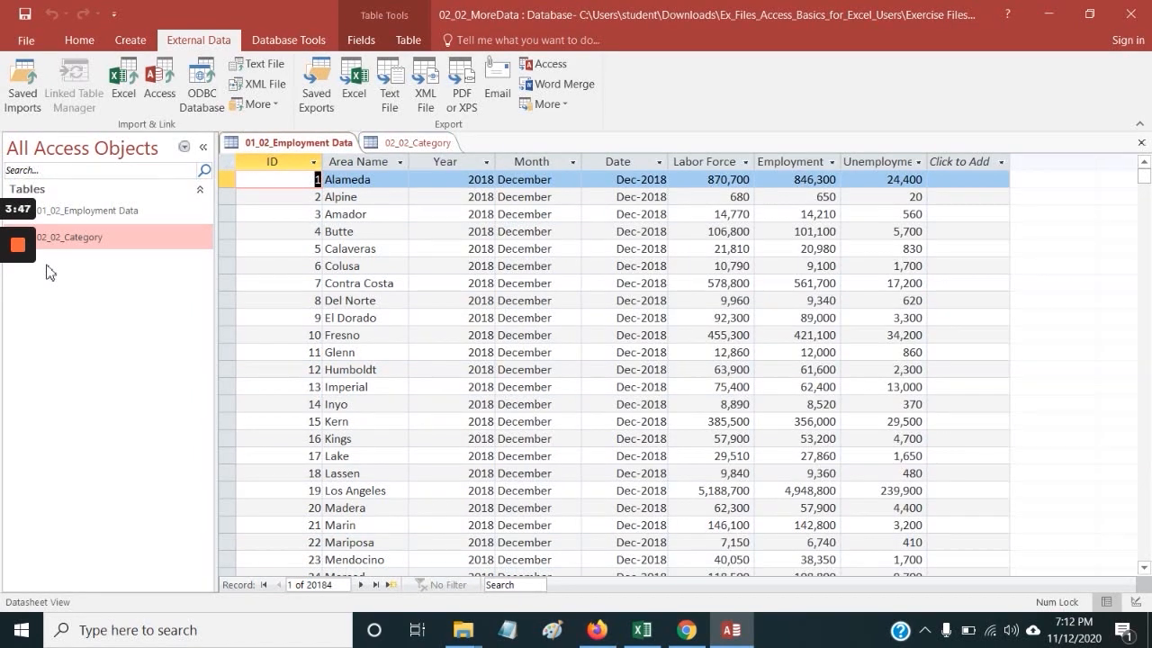
pyautogui.moveTo(18, 270)
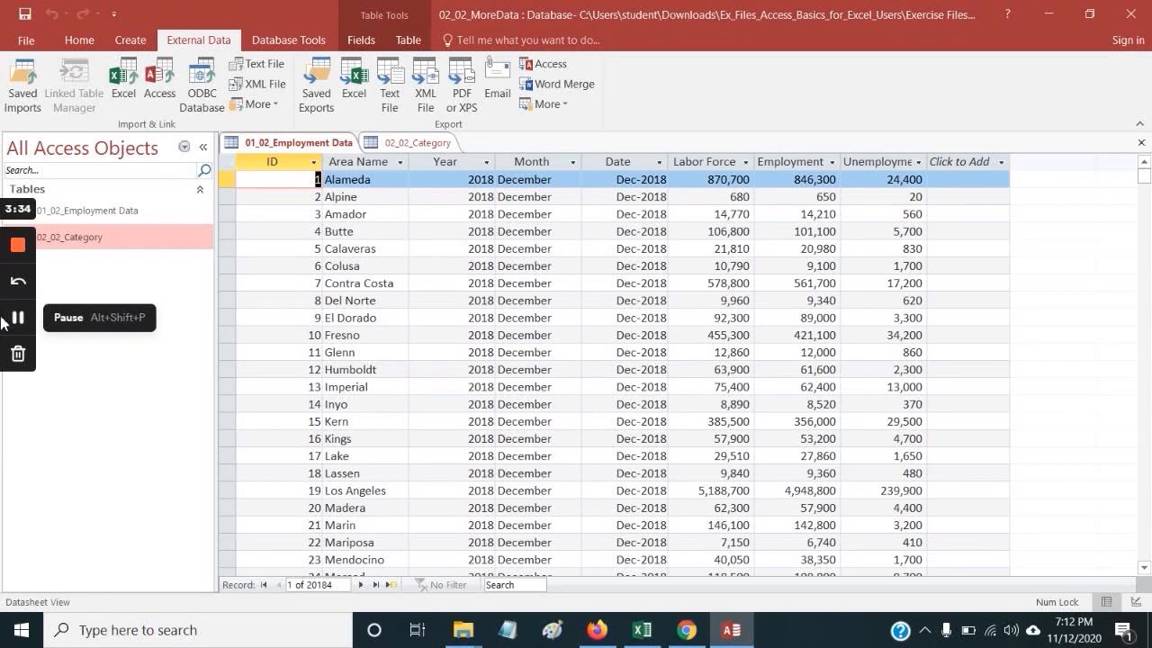
pyautogui.click(400, 144)
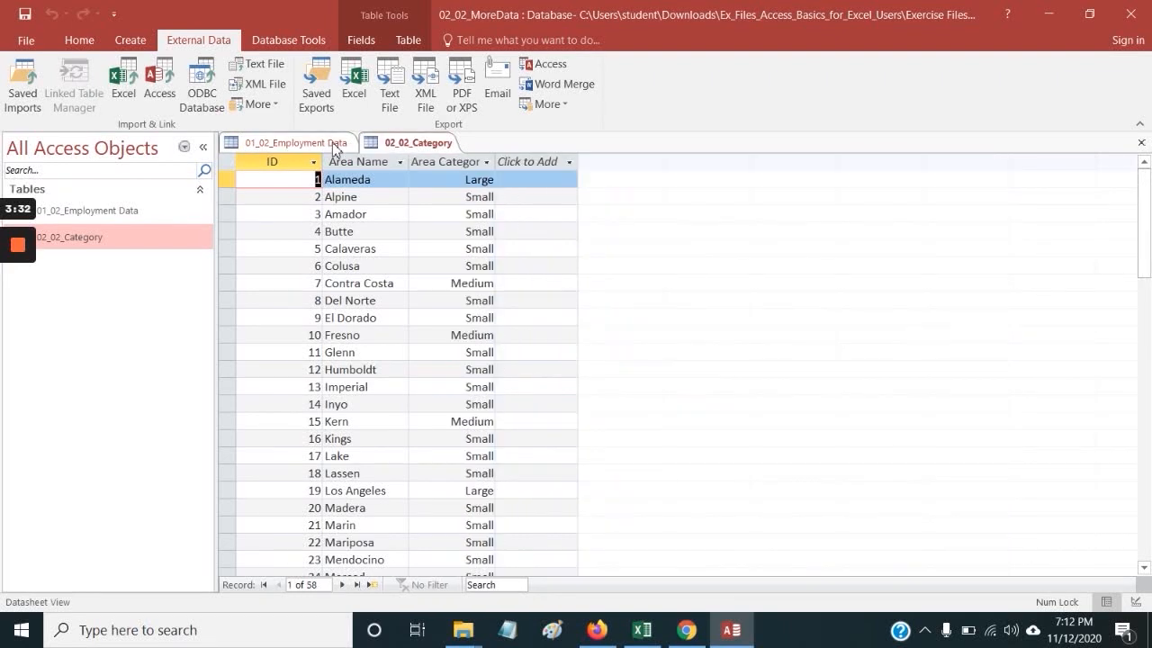
pyautogui.click(317, 146)
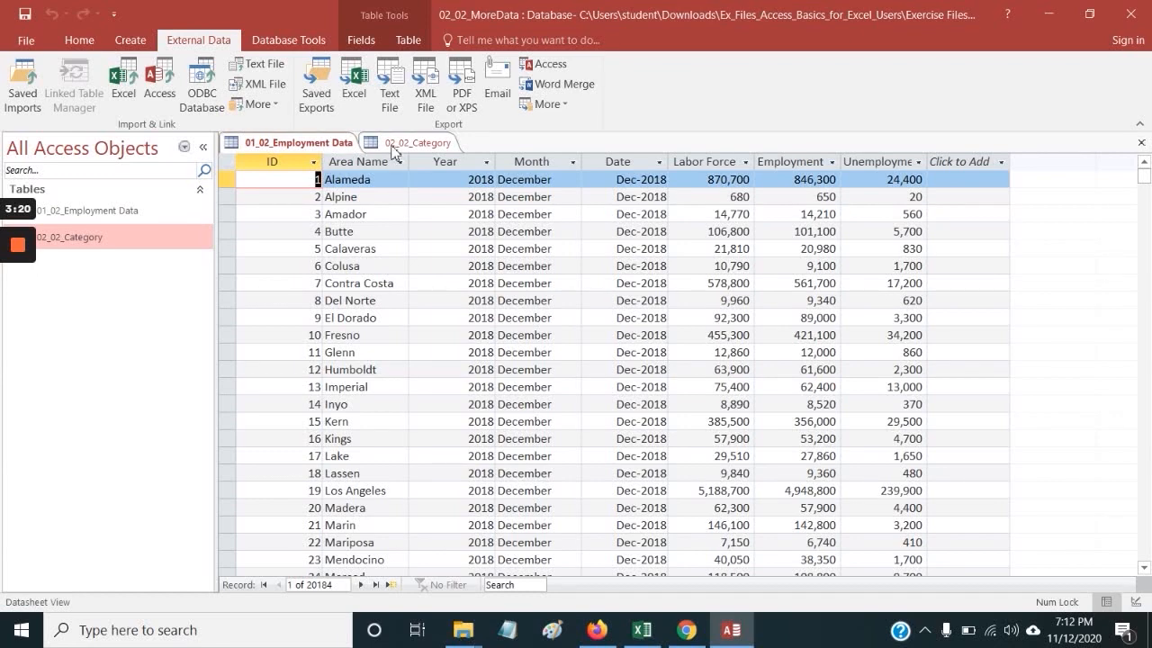
pyautogui.click(144, 213)
pyautogui.click(122, 243)
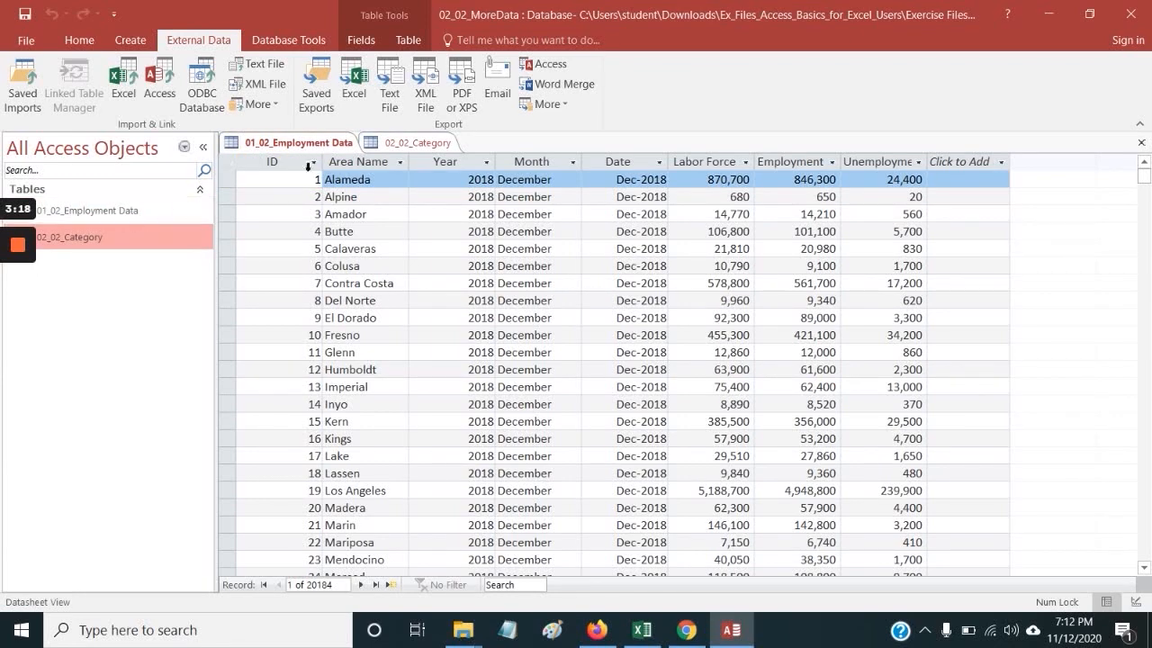
pyautogui.click(419, 144)
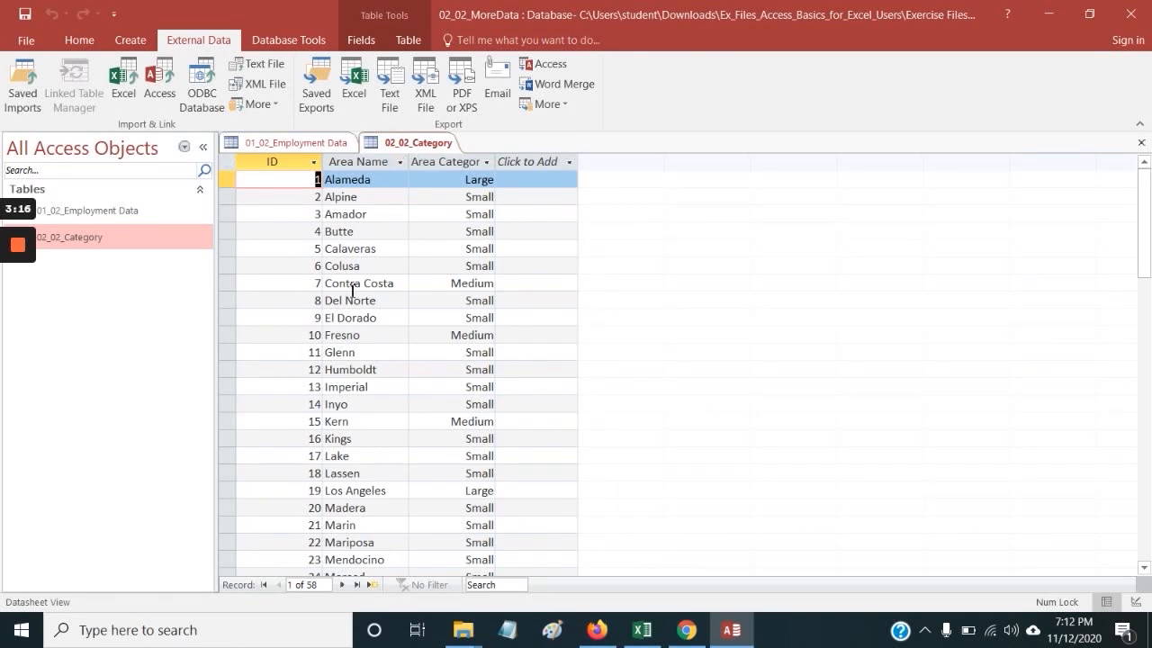
pyautogui.click(310, 144)
pyautogui.moveTo(16, 300)
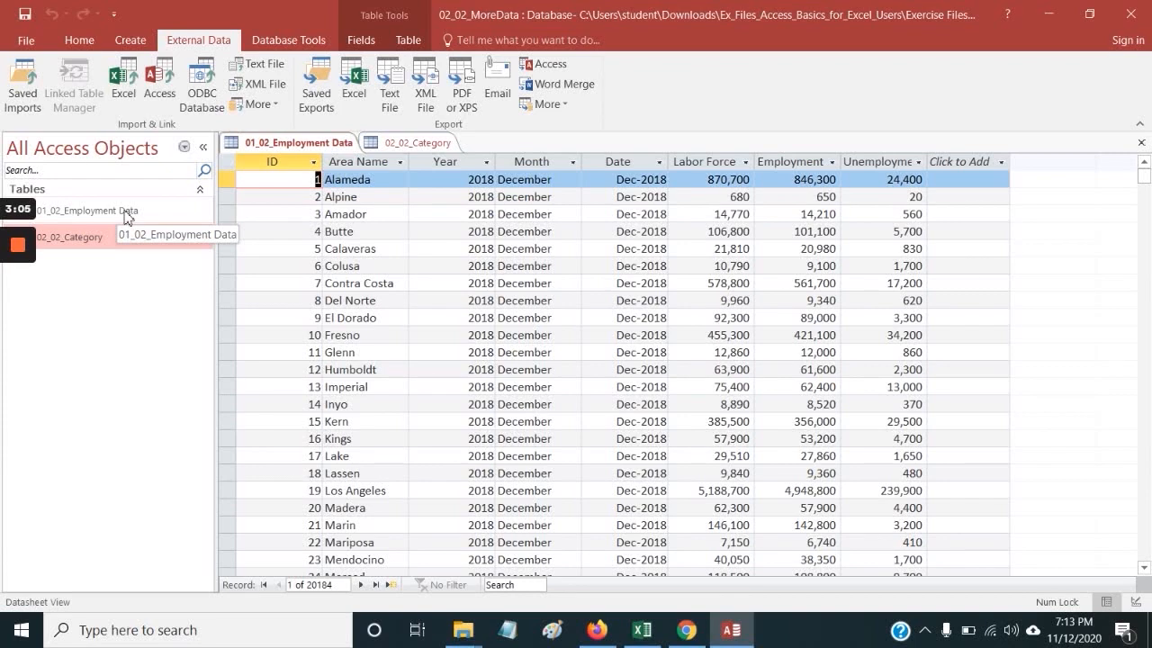
# - Look through the area names in the 01_02_Employment Data records and return to the first record
pyautogui.scroll(-3, 437, 308)
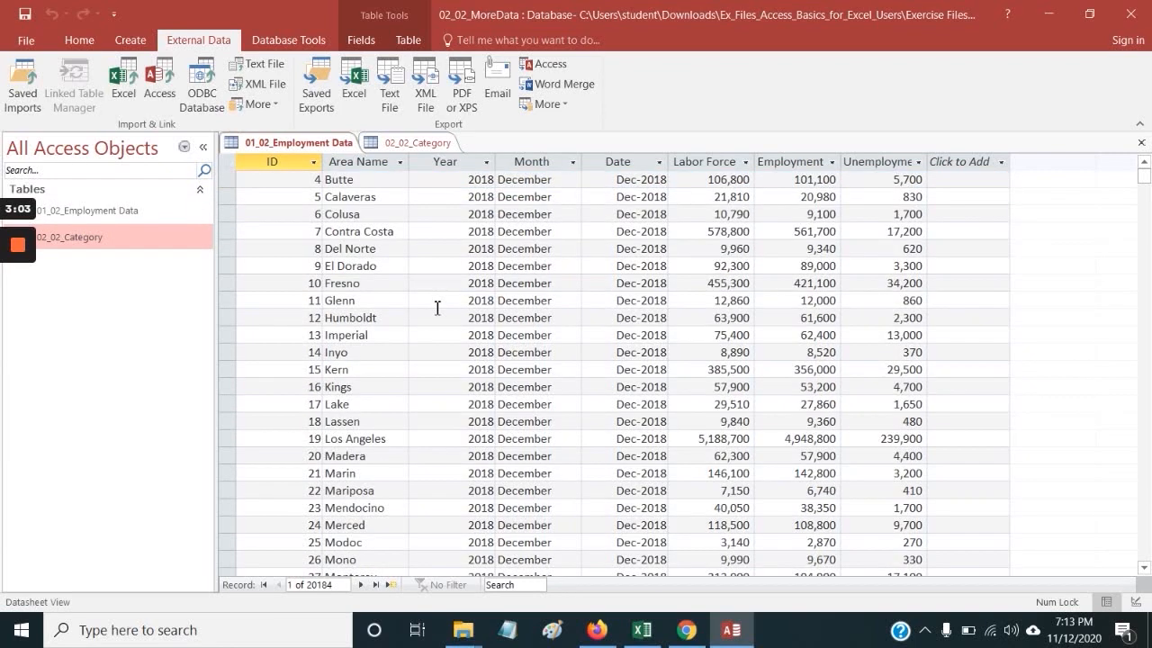
pyautogui.scroll(-3, 437, 308)
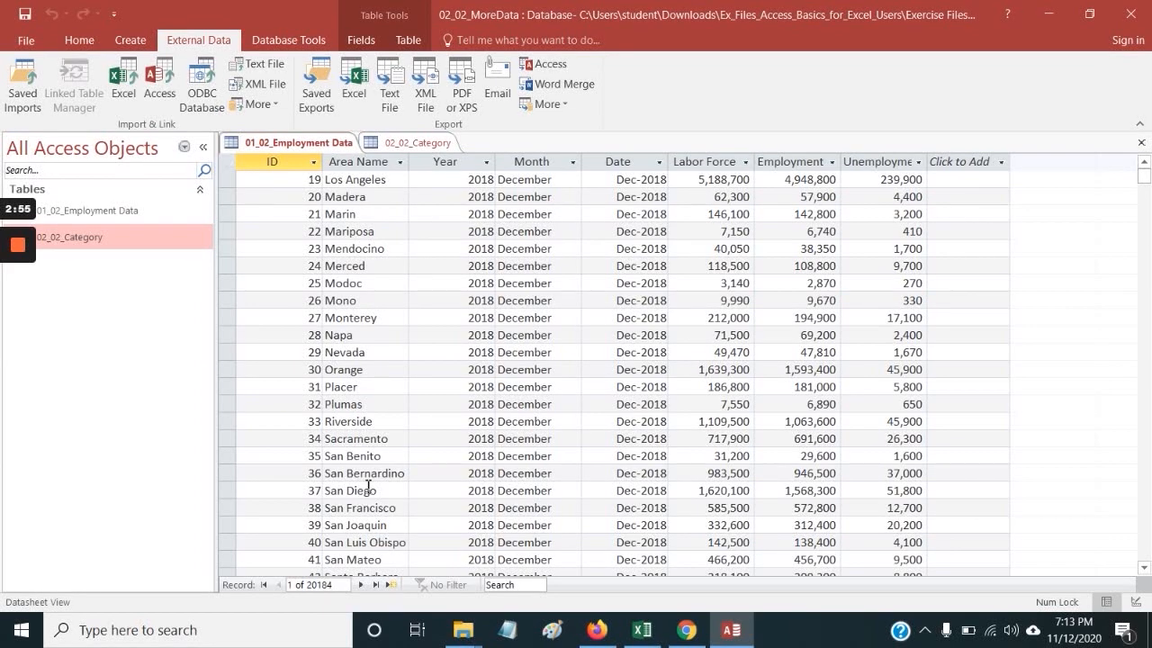
pyautogui.scroll(-4, 394, 437)
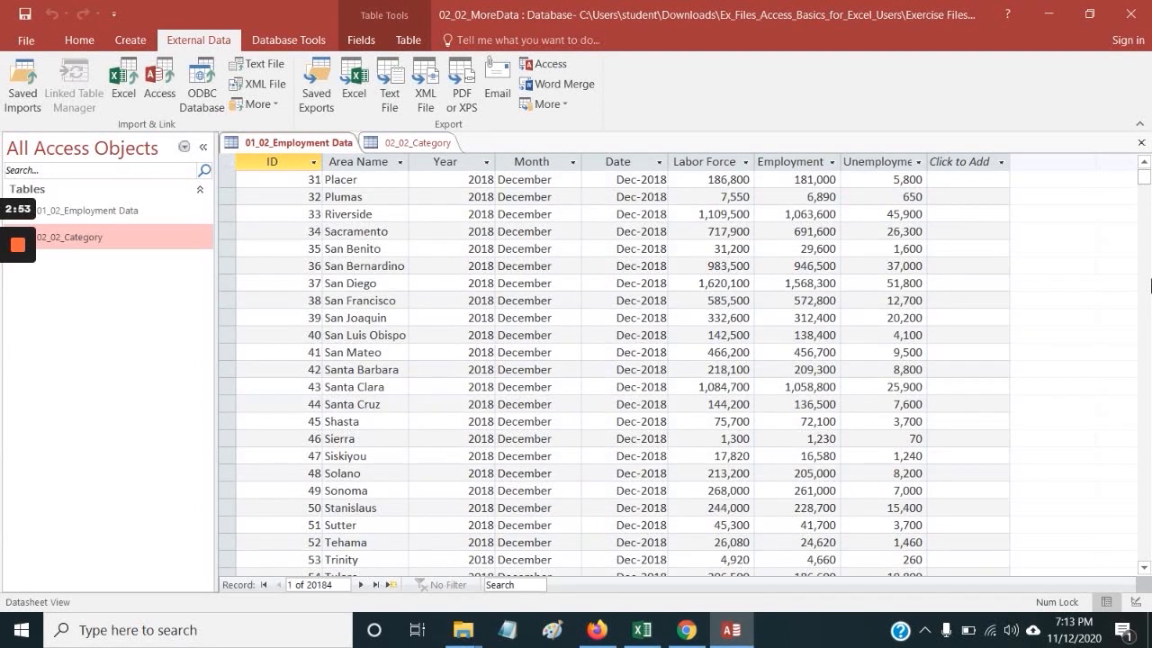
pyautogui.scroll(-1, 555, 336)
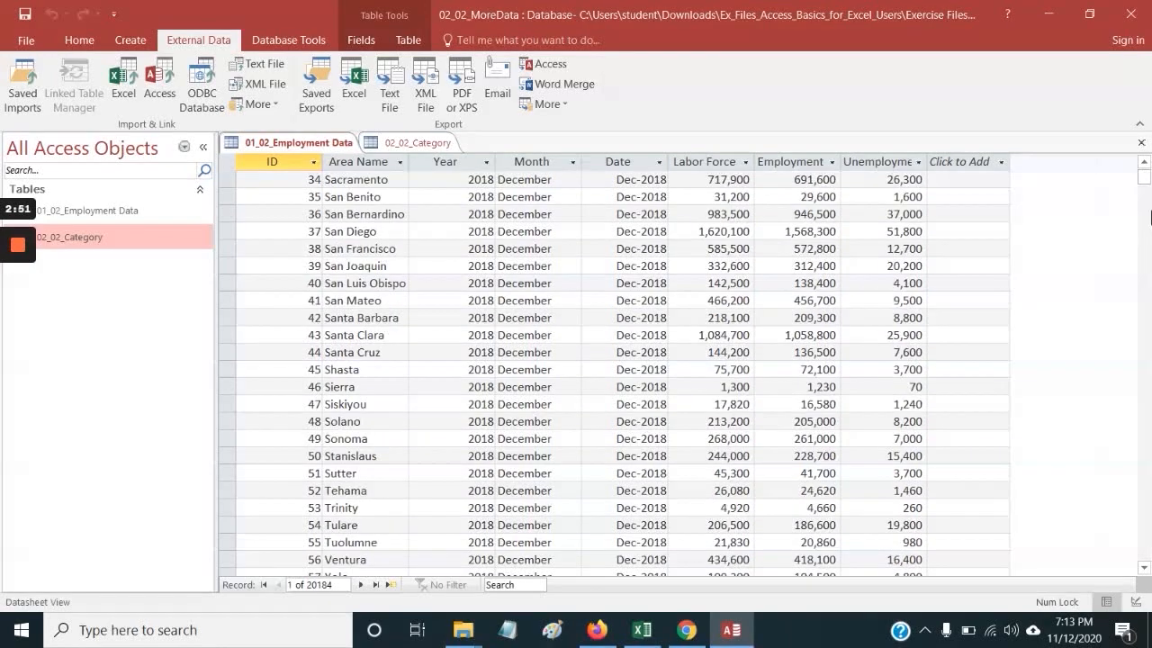
pyautogui.moveTo(1143, 177); pyautogui.dragTo(1141, 151)
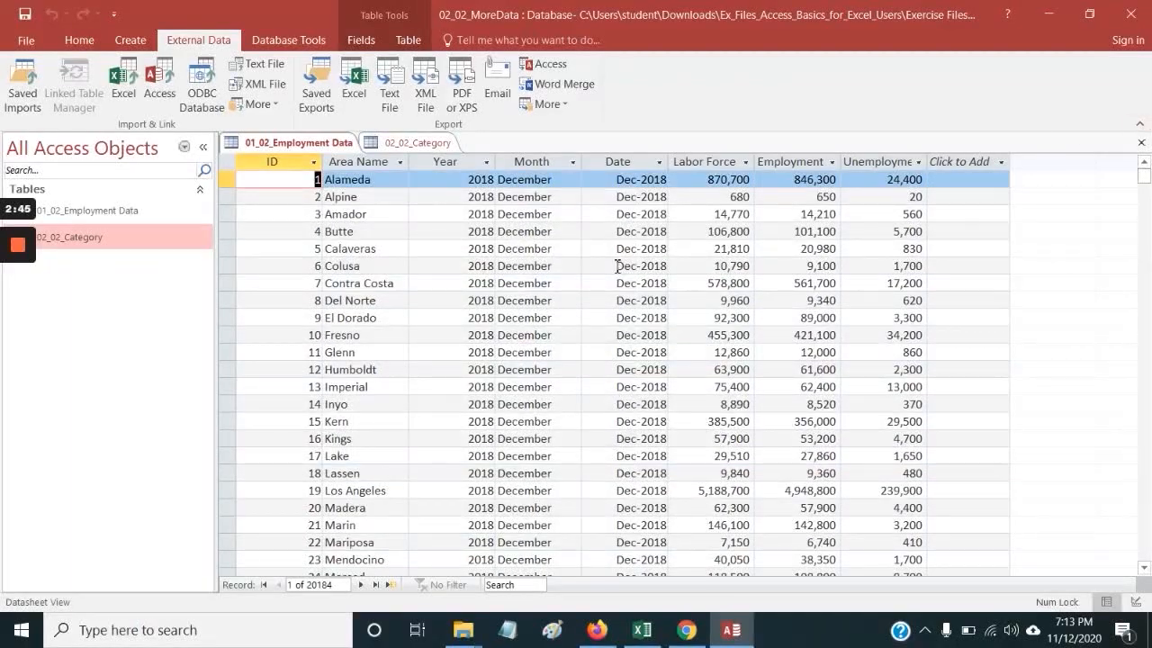
# - Examine the area names and categories in the 02_02_Category table and return to the 01_02_Employment Data table
pyautogui.click(417, 146)
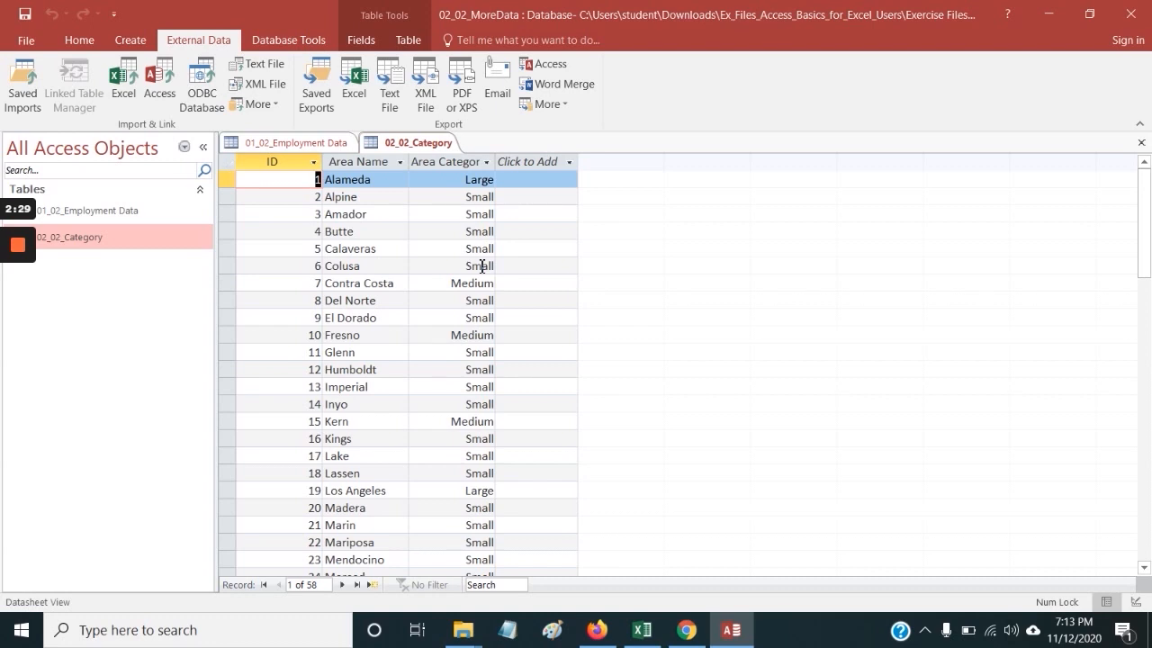
pyautogui.scroll(-1, 483, 267)
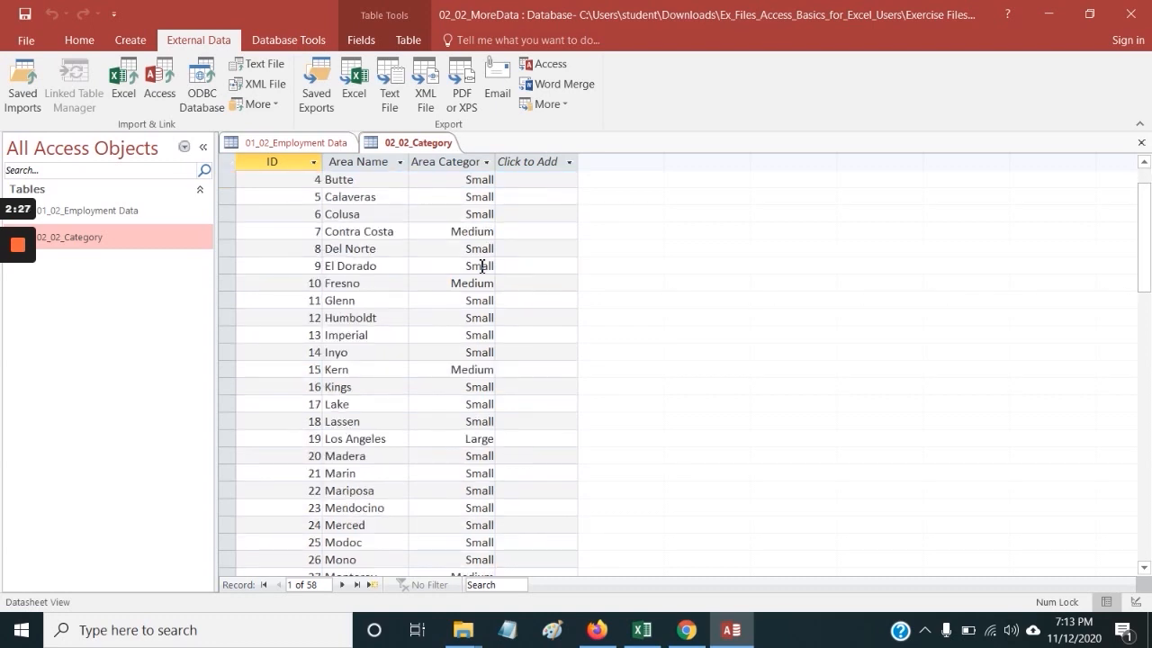
pyautogui.scroll(1, 482, 267)
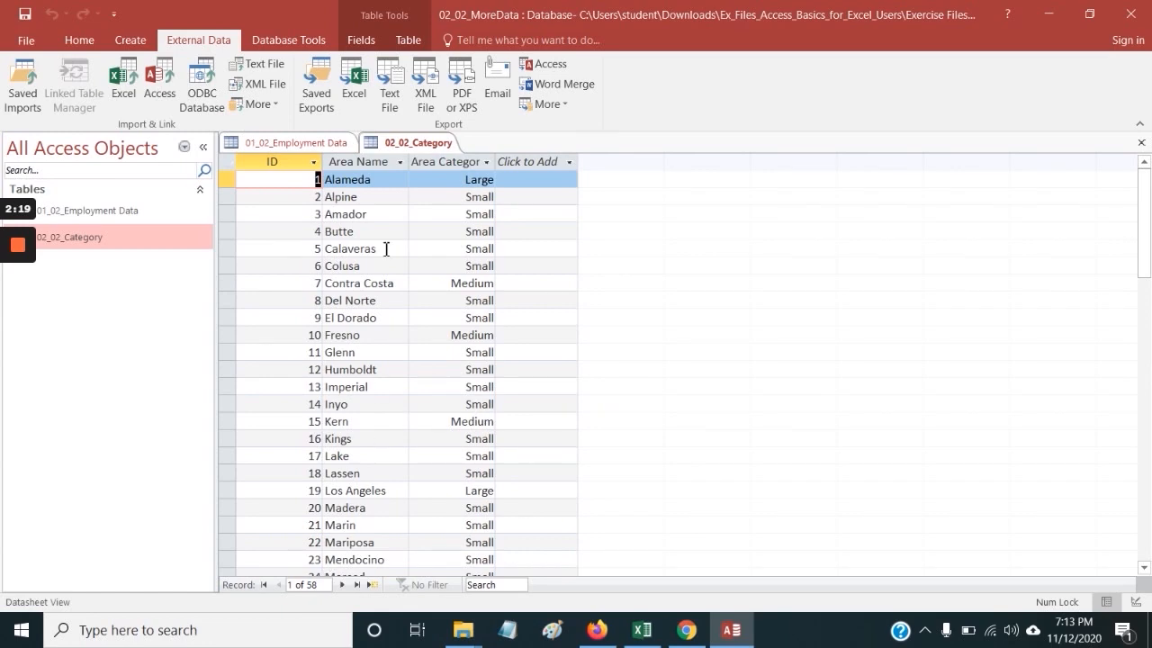
pyautogui.click(297, 142)
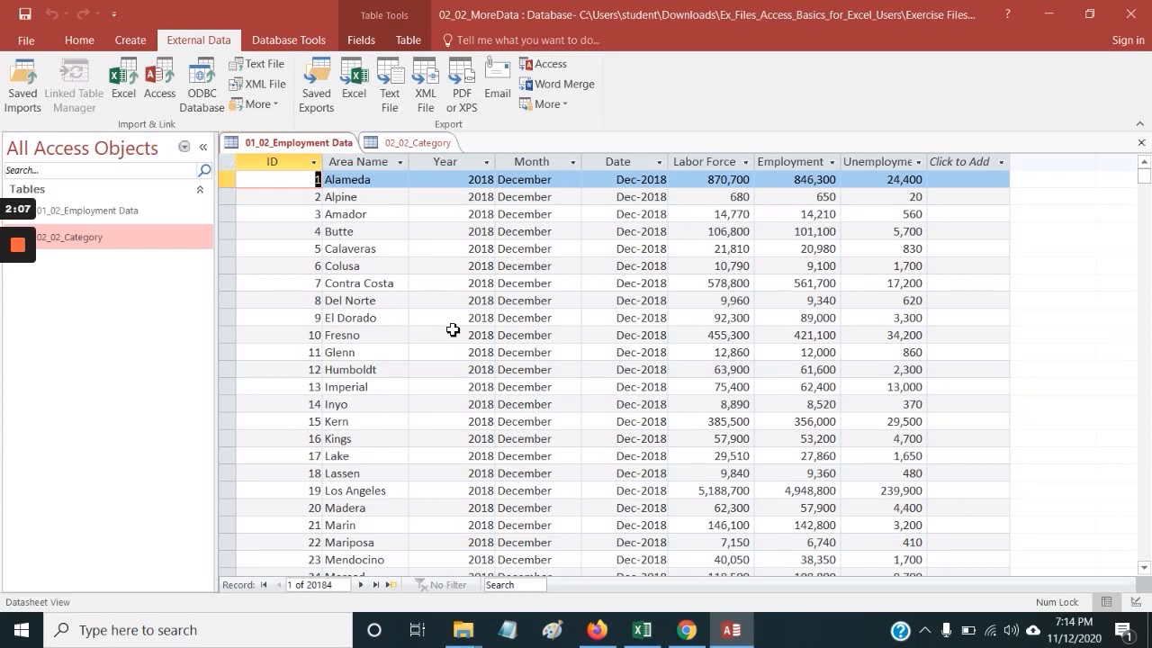
pyautogui.moveTo(11, 246)
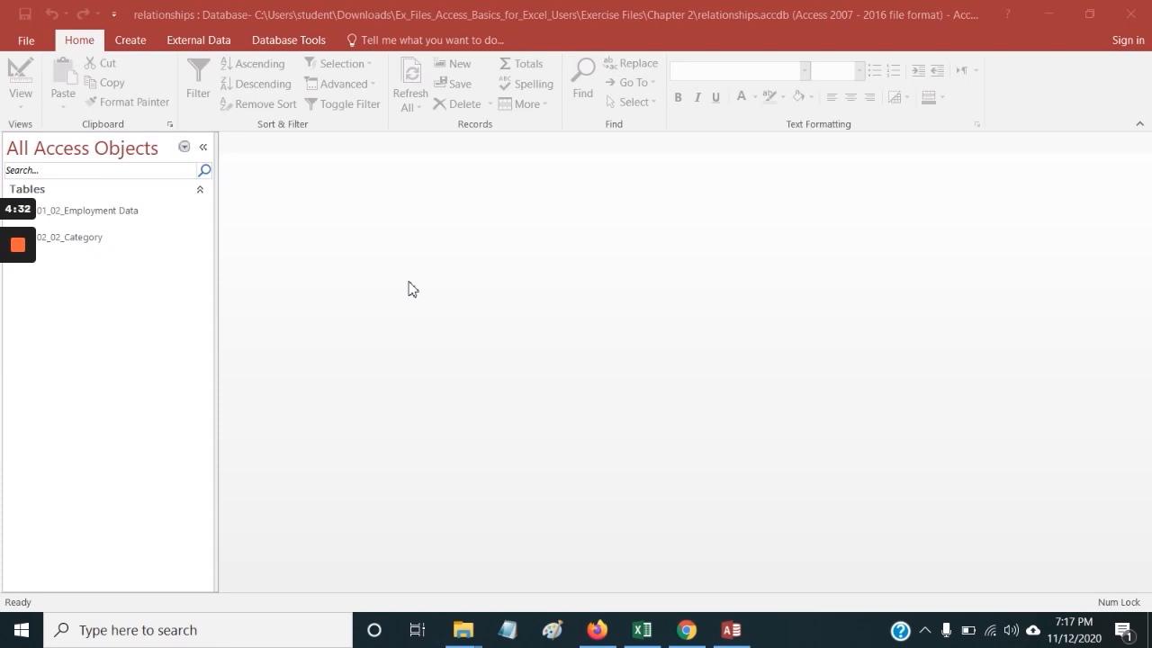
# - Open the Relationships window and add the 01_02_Employment Data and 02_02_Category tables to the layout
pyautogui.click(279, 42)
pyautogui.click(277, 45)
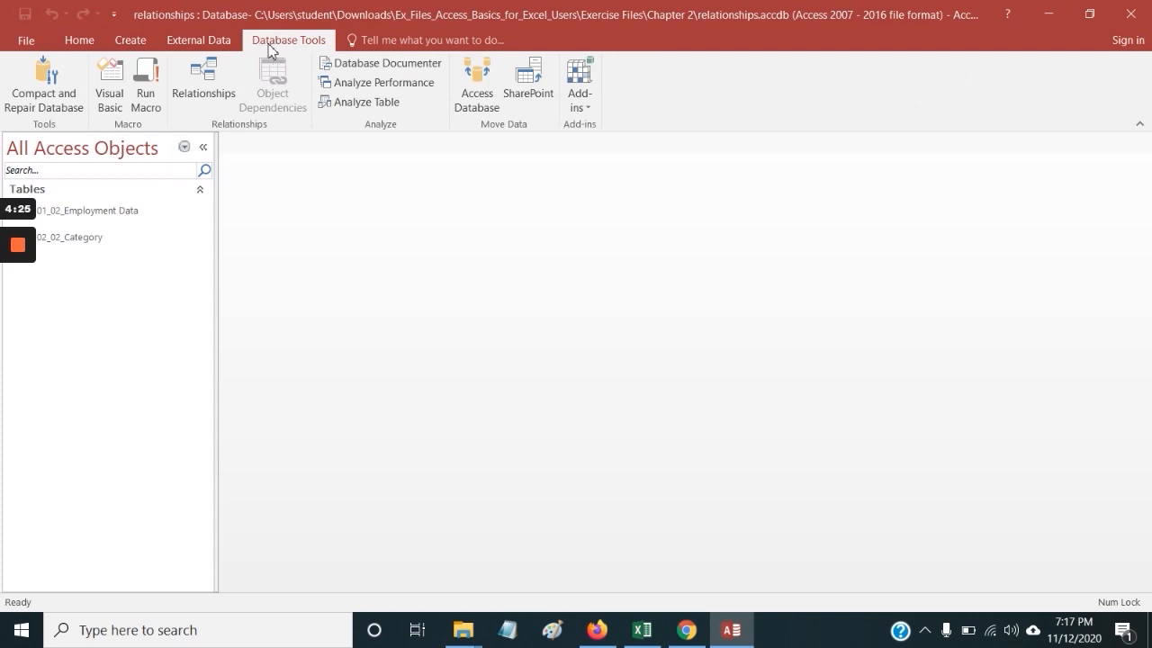
pyautogui.click(206, 86)
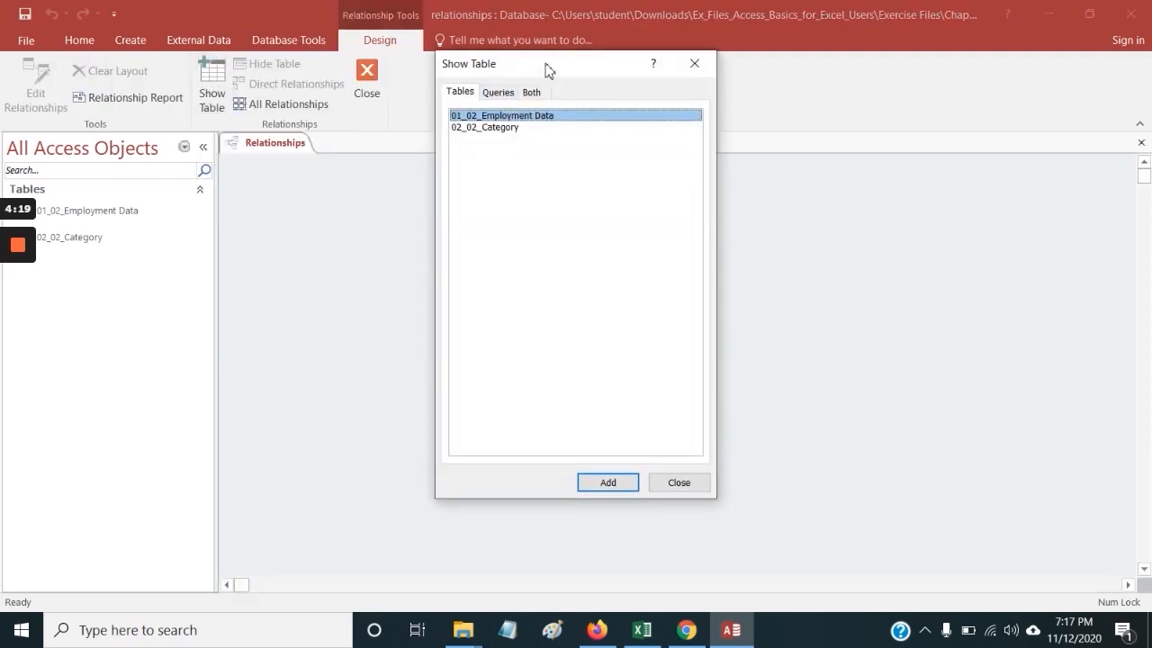
pyautogui.click(502, 127)
pyautogui.moveTo(496, 123); pyautogui.dragTo(492, 111)
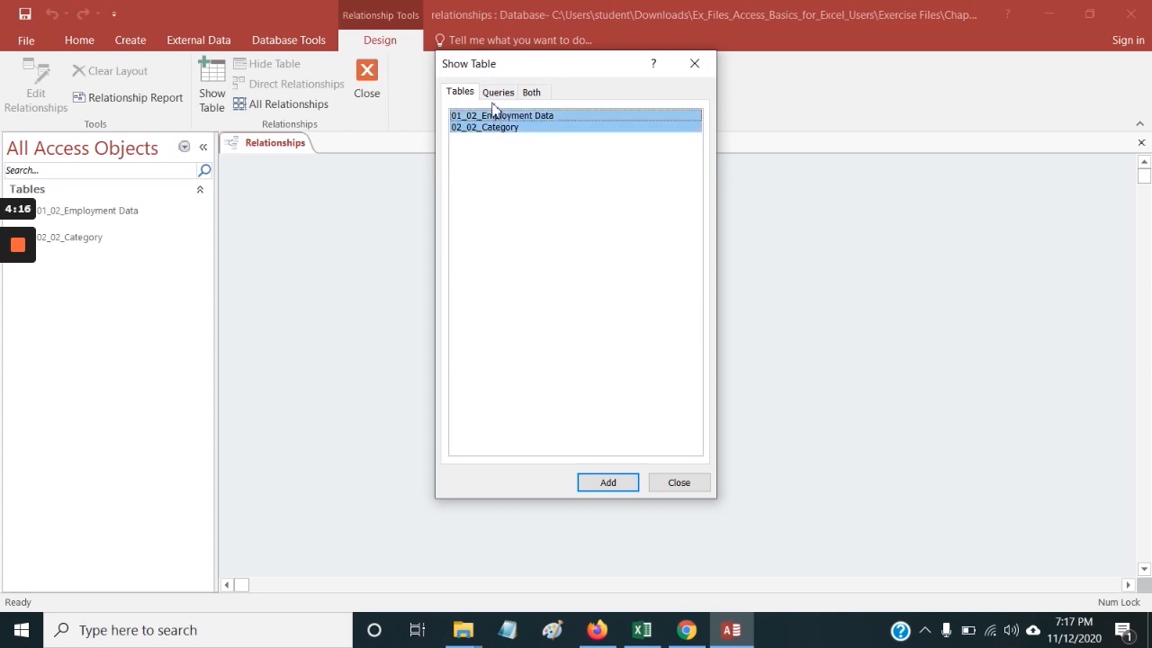
pyautogui.click(521, 174)
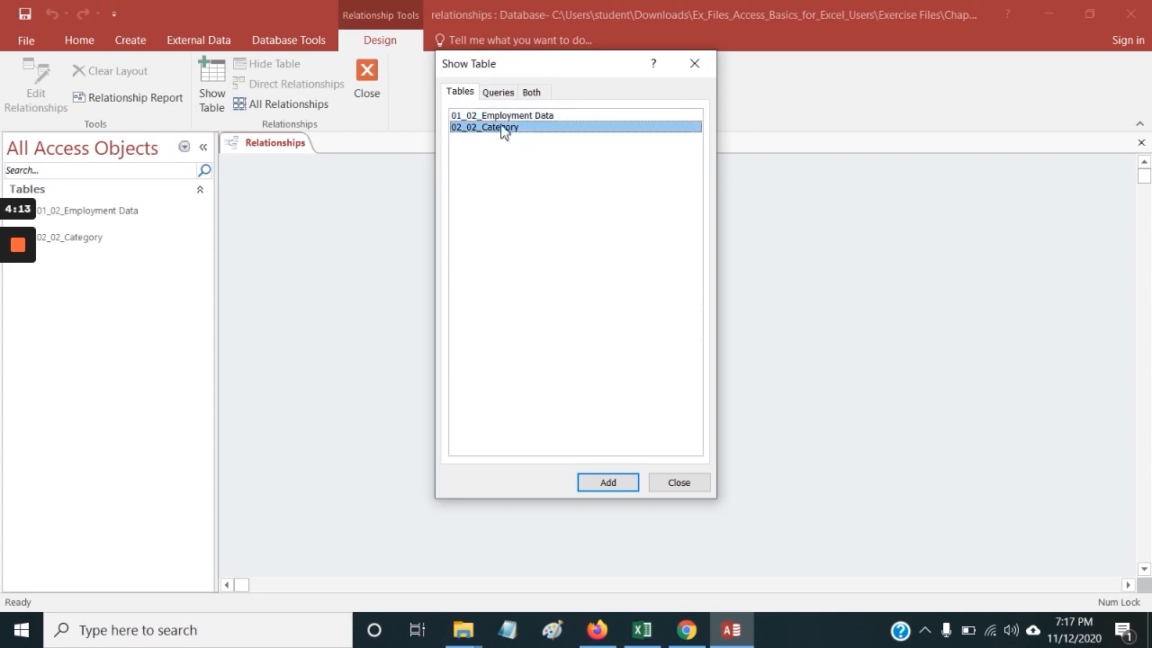
pyautogui.moveTo(504, 129); pyautogui.dragTo(498, 110)
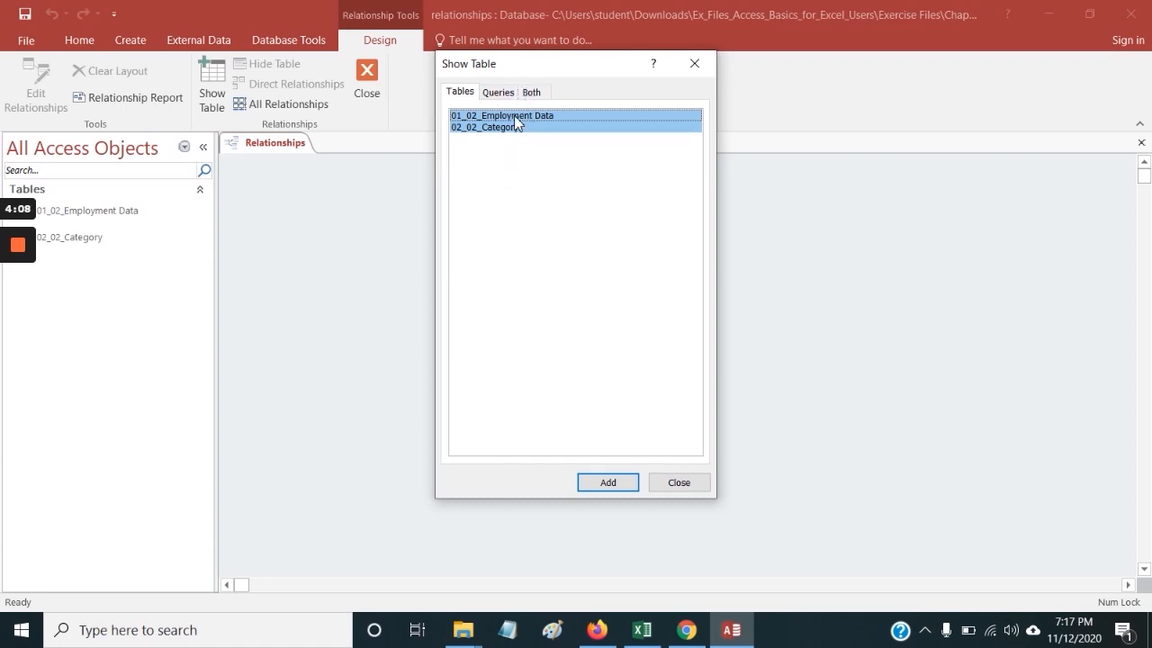
pyautogui.click(598, 483)
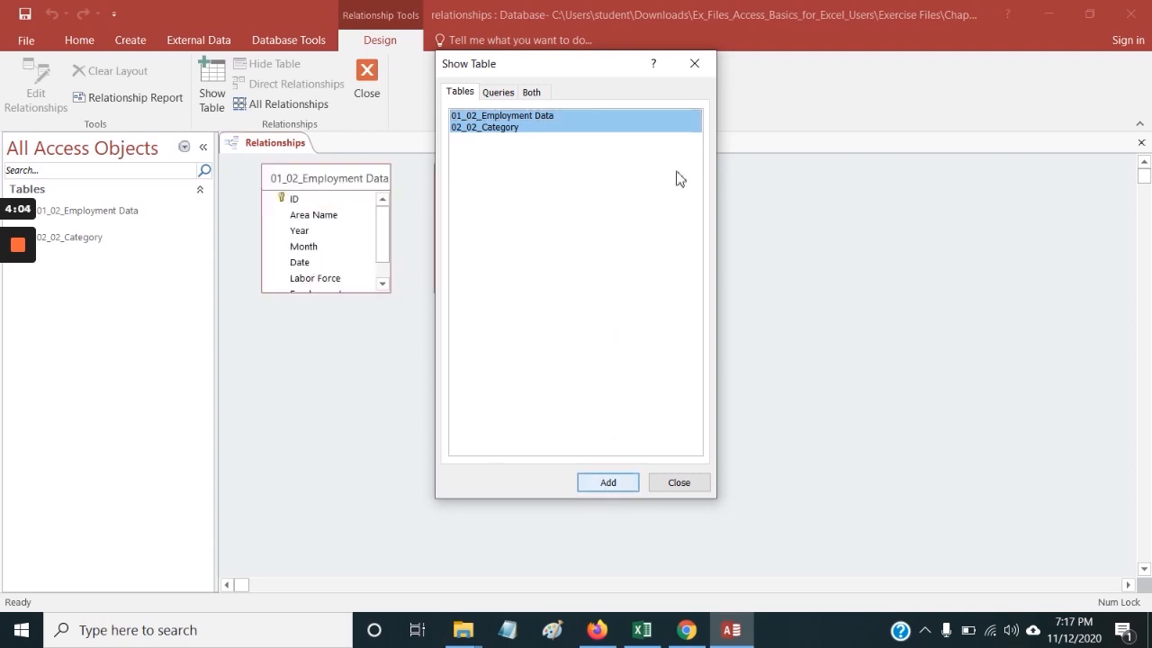
pyautogui.click(681, 486)
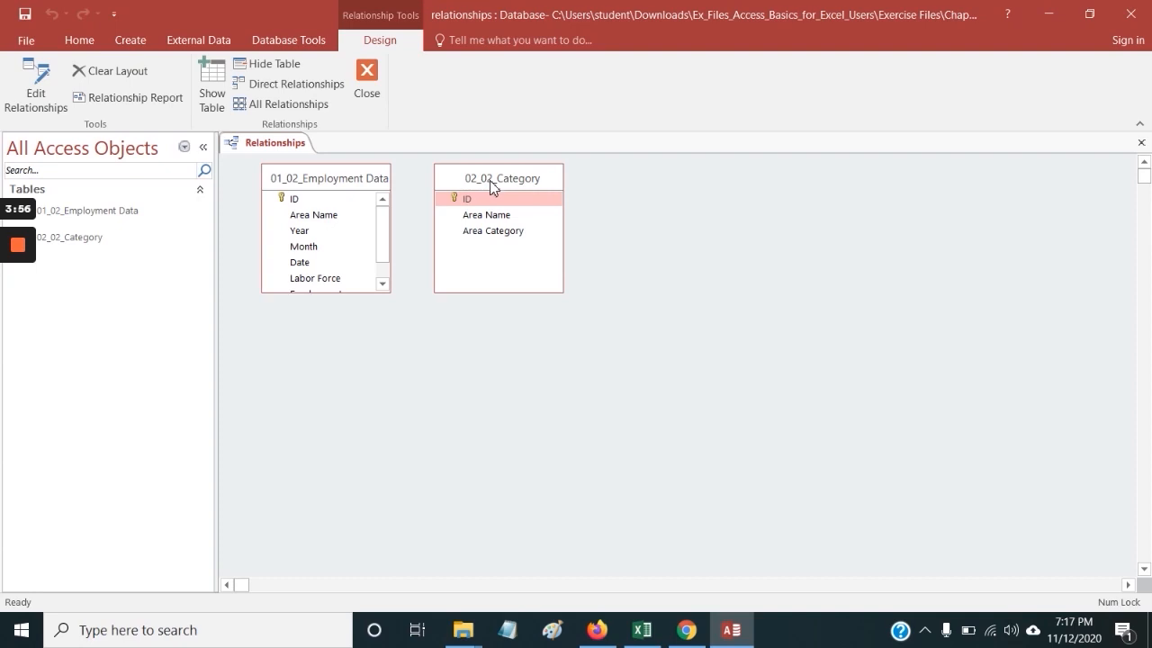
# - Rearrange the two tables in the relationships layout, placing 02_02_Category lower and beside 01_02_Employment Data
pyautogui.moveTo(28, 264)
pyautogui.moveTo(502, 178); pyautogui.dragTo(518, 248)
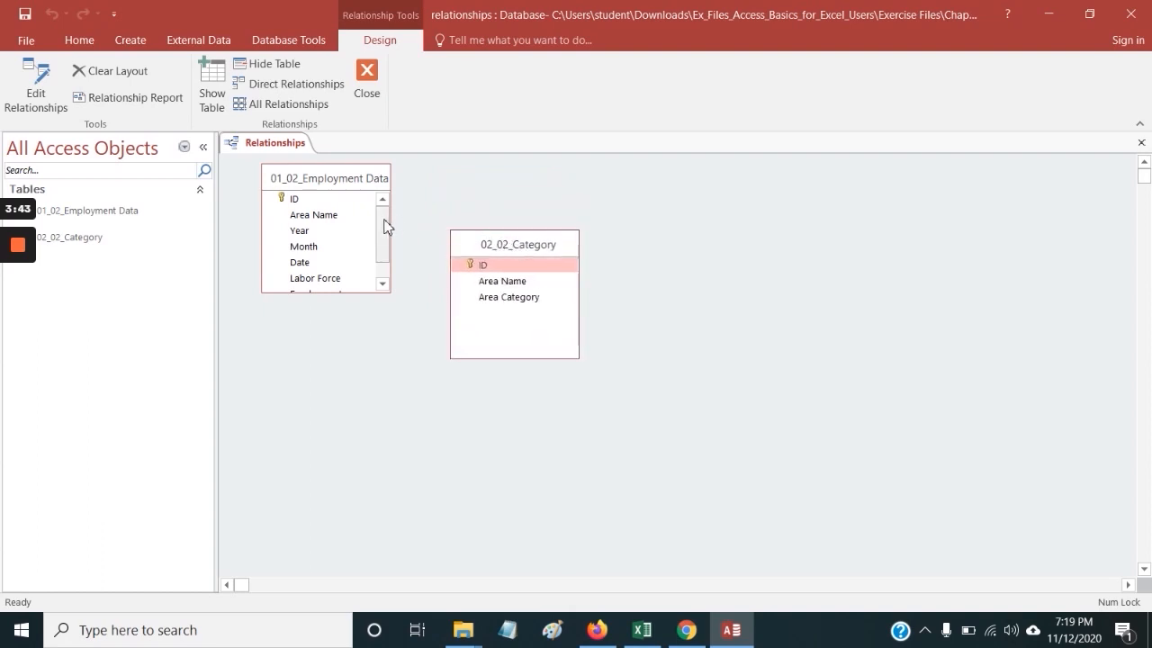
pyautogui.moveTo(313, 187); pyautogui.dragTo(317, 202)
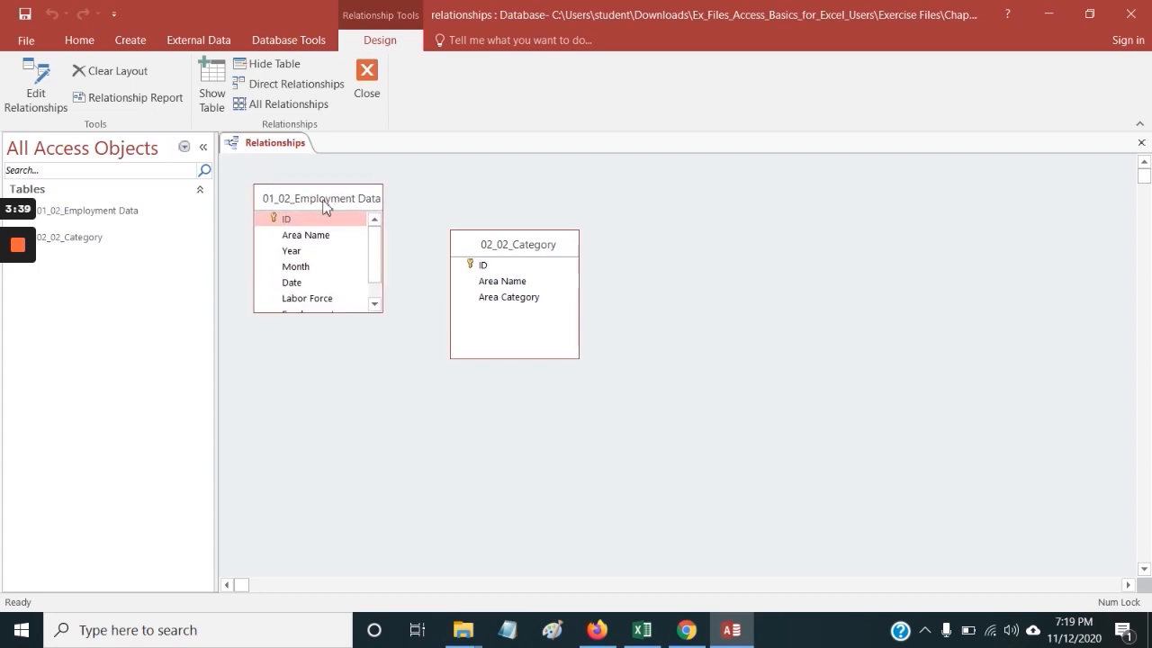
# - Create a relationship linking Area Name in 01_02_Employment Data to Area Name in 02_02_Category, without enforcing referential integrity
pyautogui.click(340, 219)
pyautogui.click(315, 238)
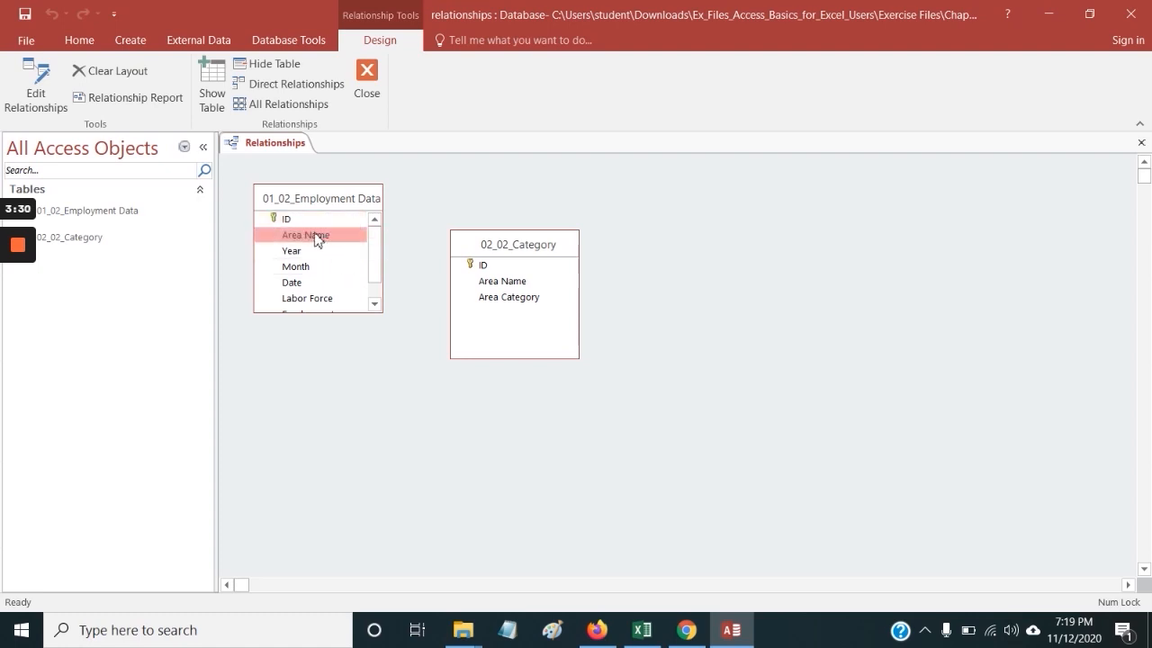
pyautogui.moveTo(315, 237); pyautogui.dragTo(504, 282)
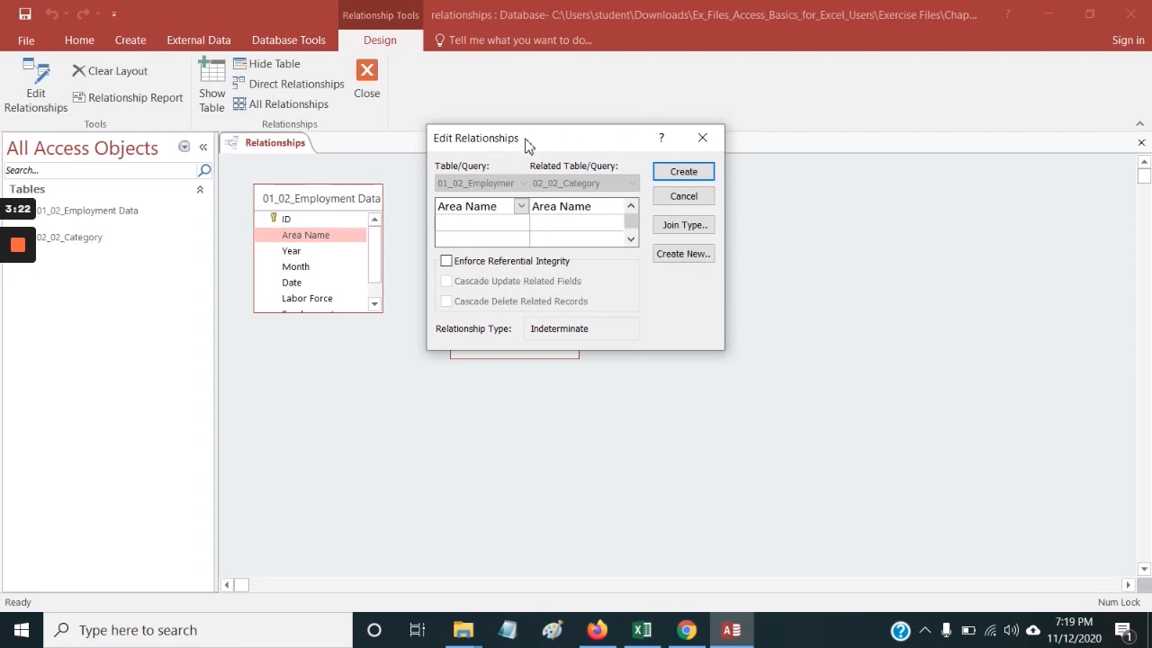
pyautogui.moveTo(527, 145); pyautogui.dragTo(527, 152)
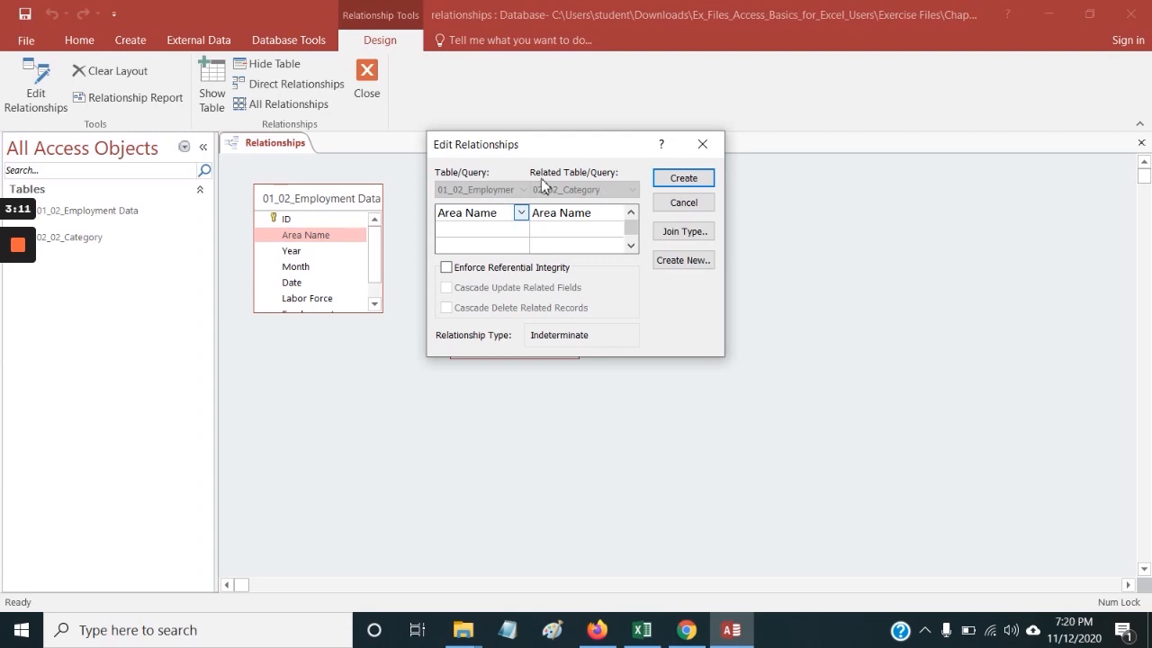
pyautogui.click(682, 178)
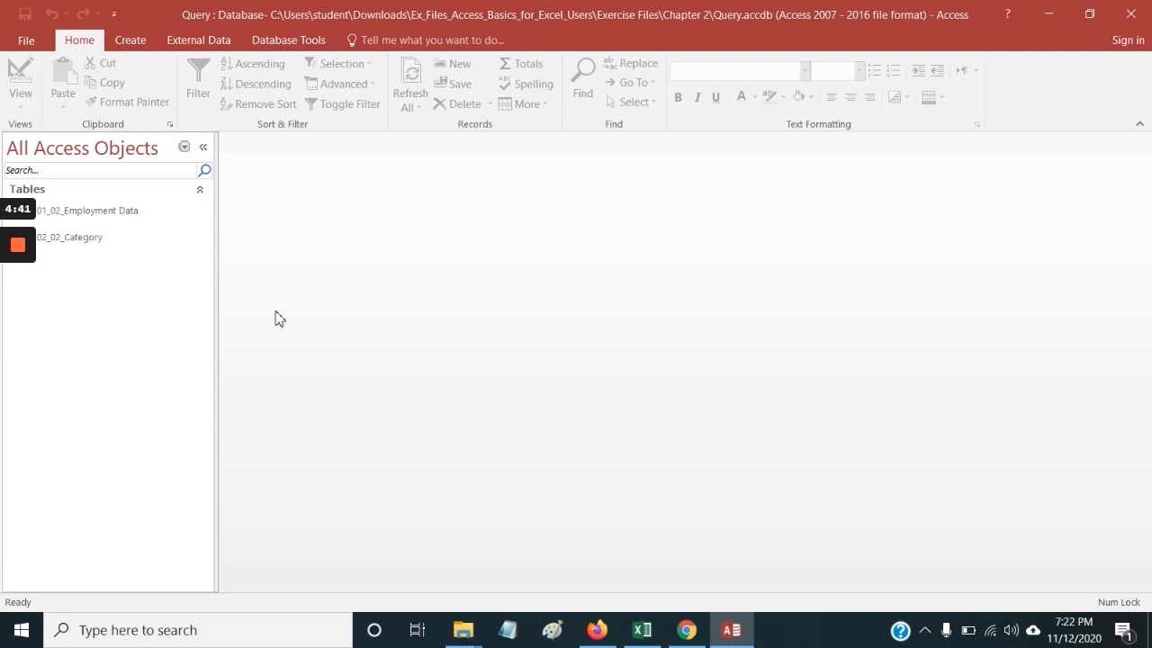
# - Open the relationships layout of the Query database and check the linked Area Name fields in both tables
pyautogui.moveTo(23, 330)
pyautogui.click(299, 45)
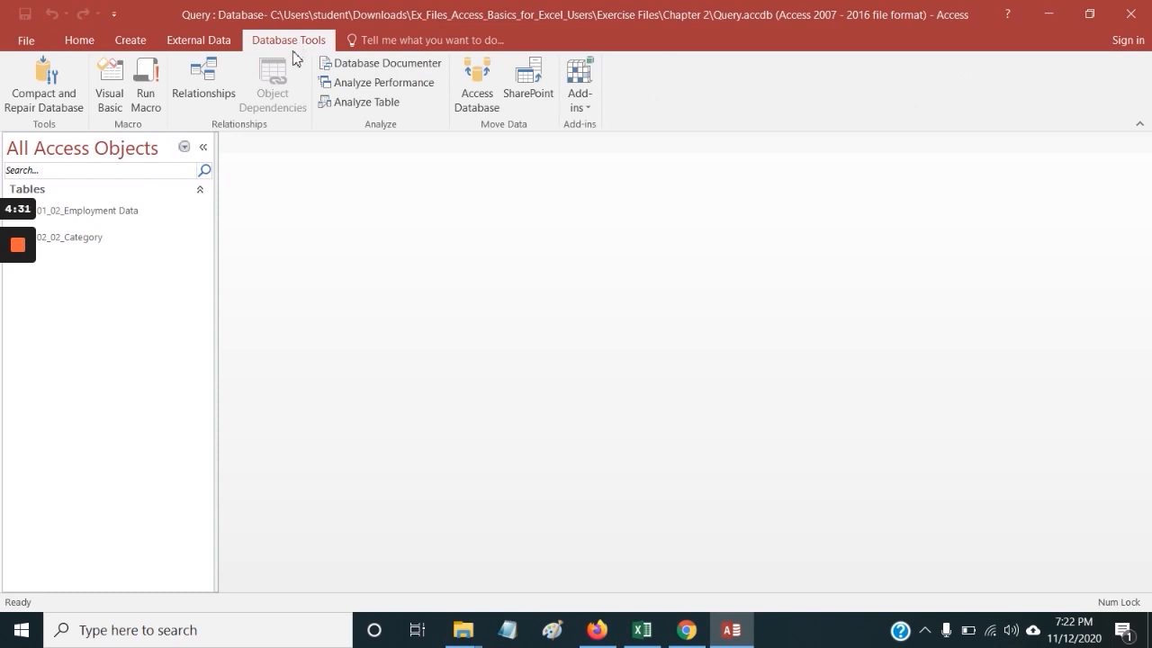
pyautogui.click(189, 90)
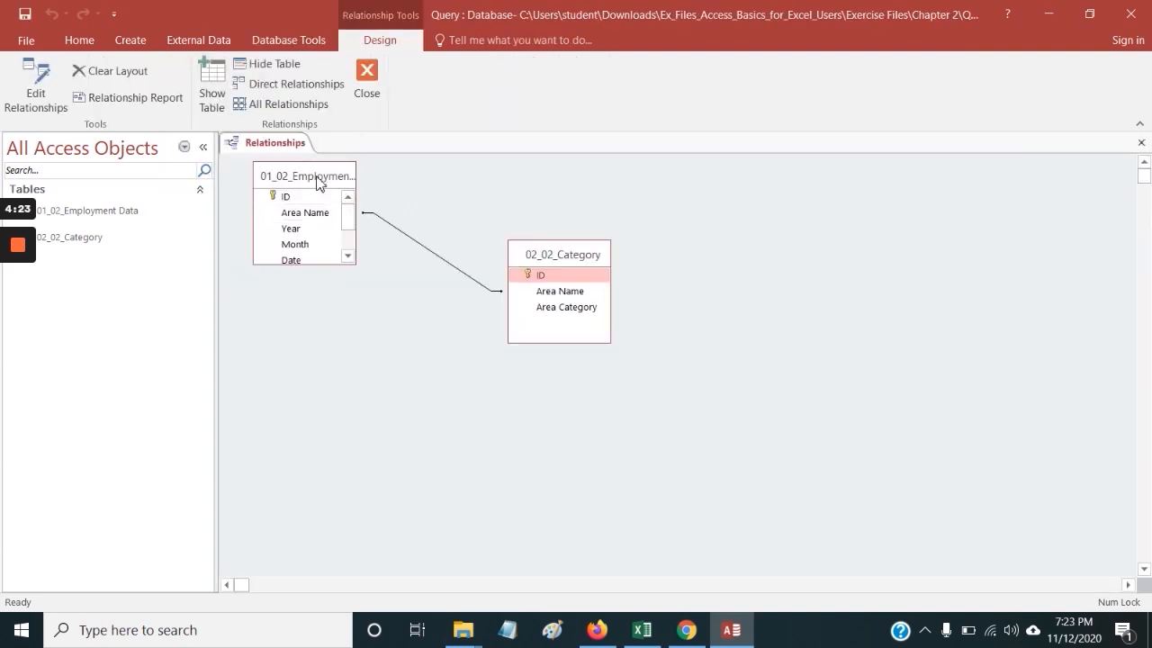
pyautogui.click(310, 216)
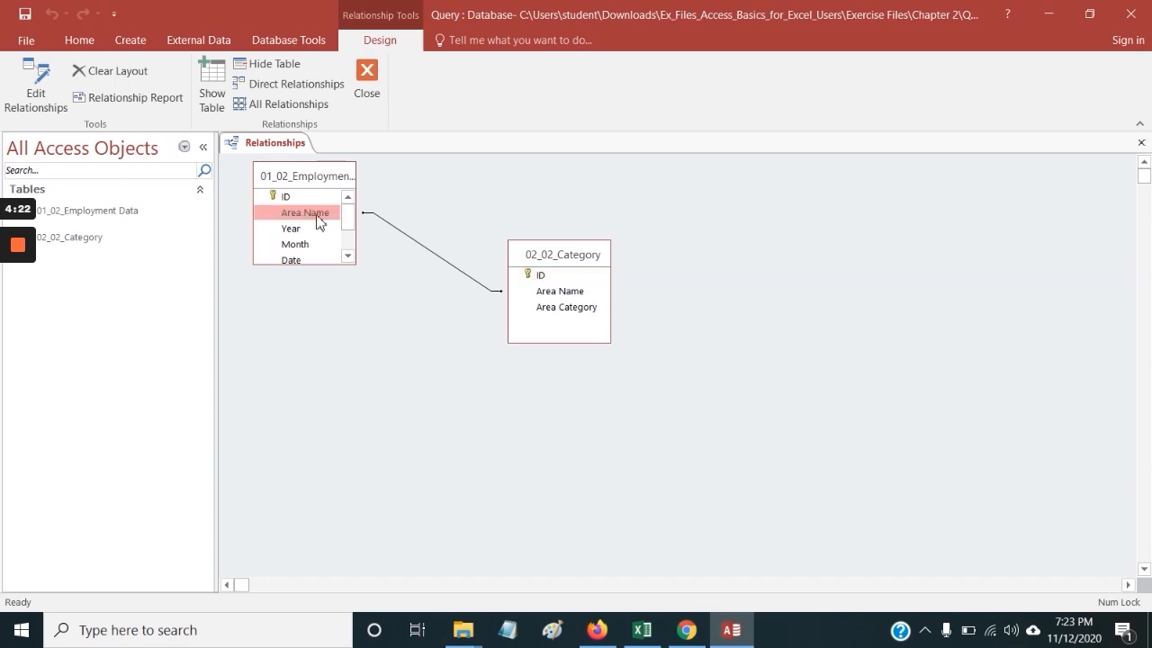
pyautogui.click(551, 293)
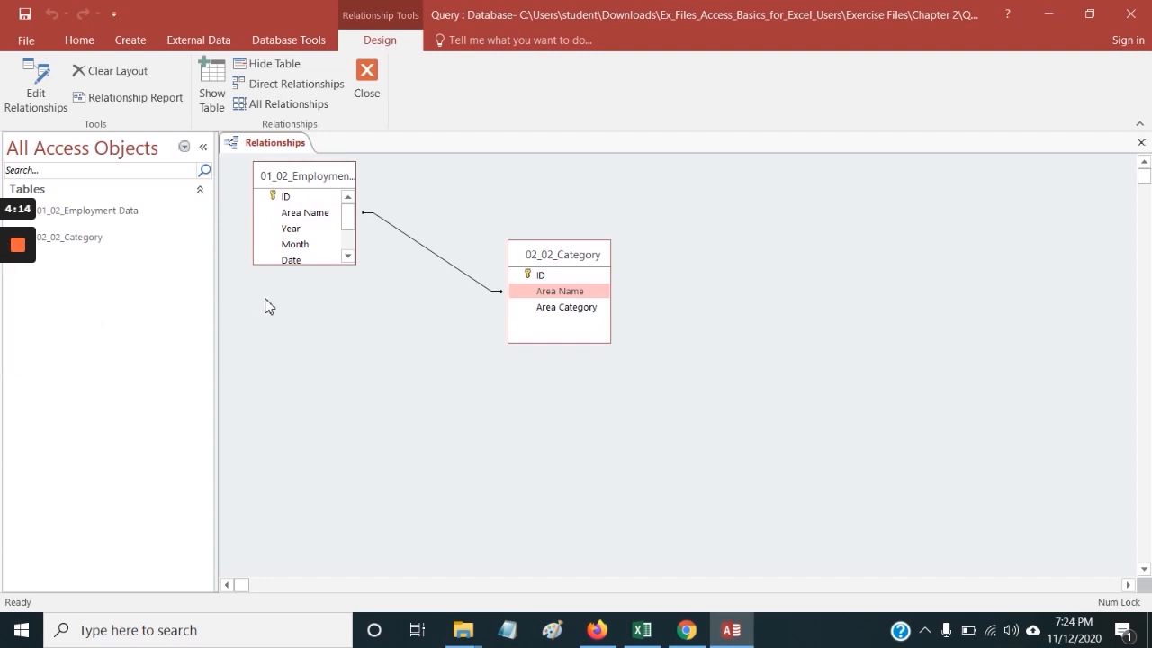
# - Open the 01_02_Employment Data and 02_02_Category tables and compare their fields with each other and with the relationships layout
pyautogui.doubleClick(114, 217)
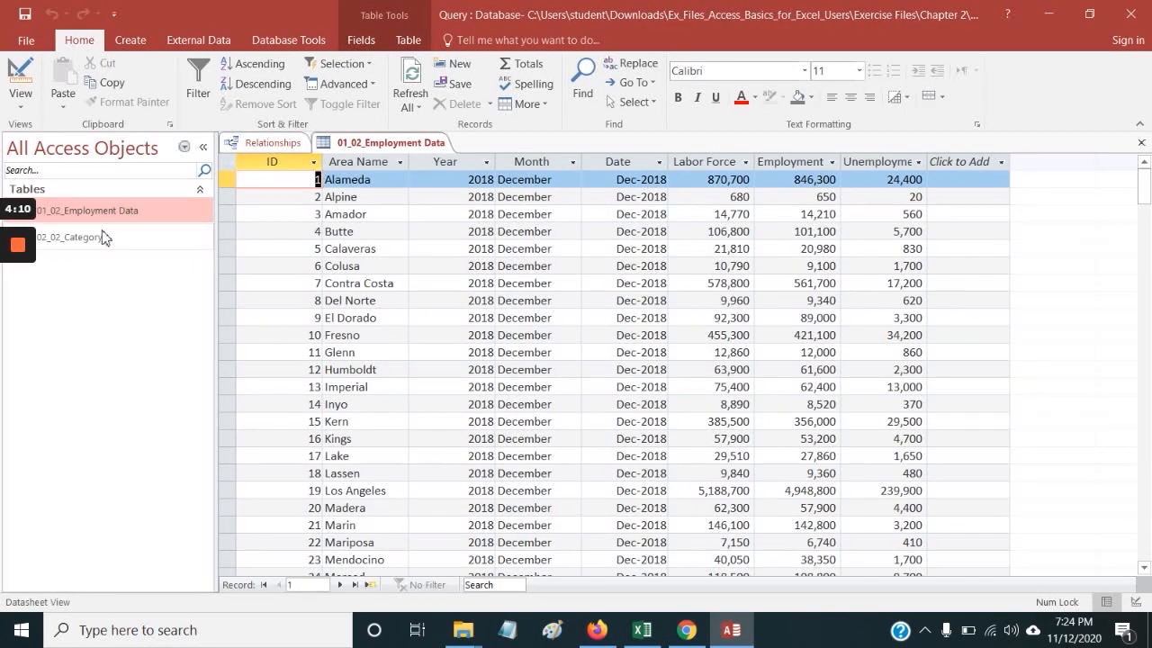
pyautogui.doubleClick(100, 237)
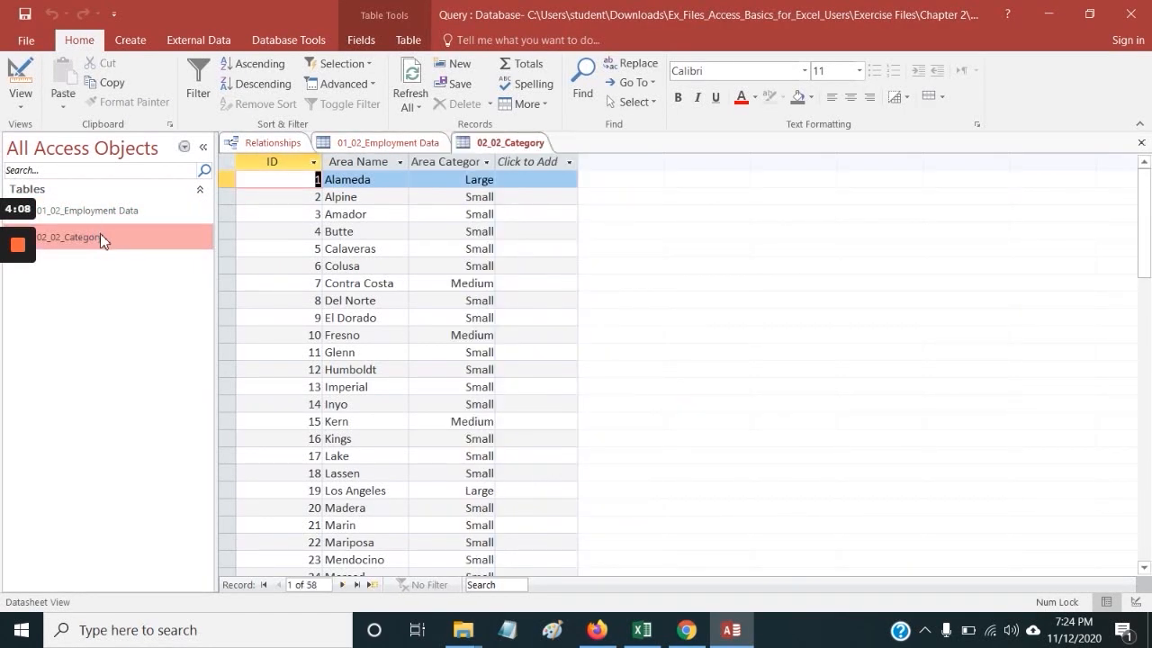
pyautogui.click(277, 145)
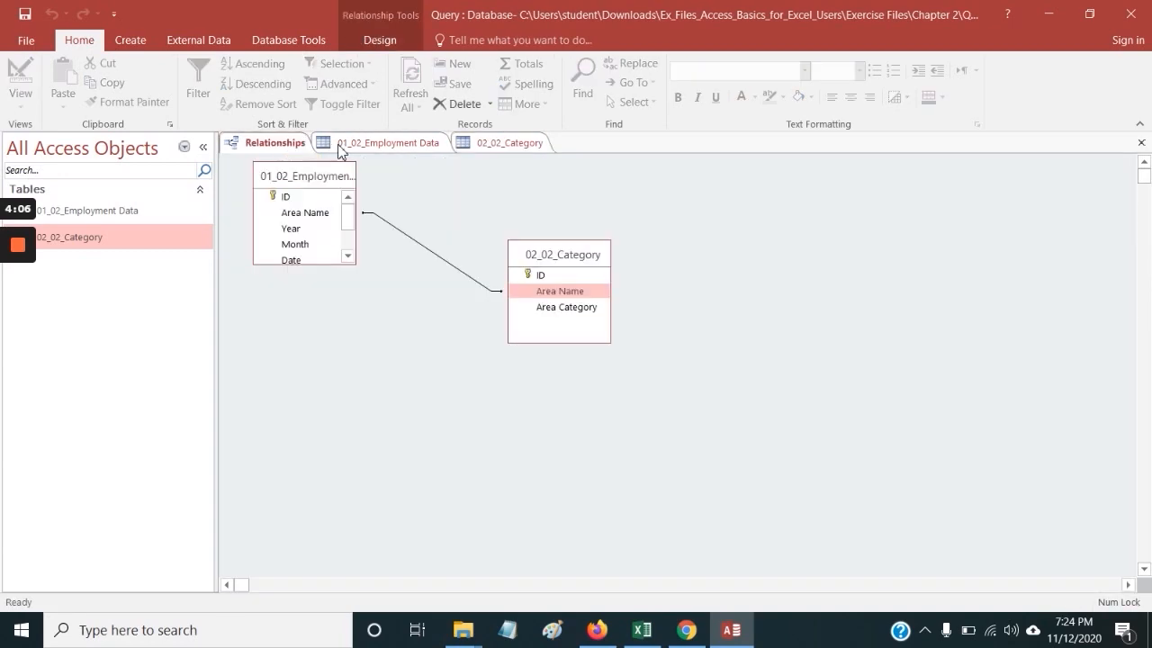
pyautogui.click(351, 146)
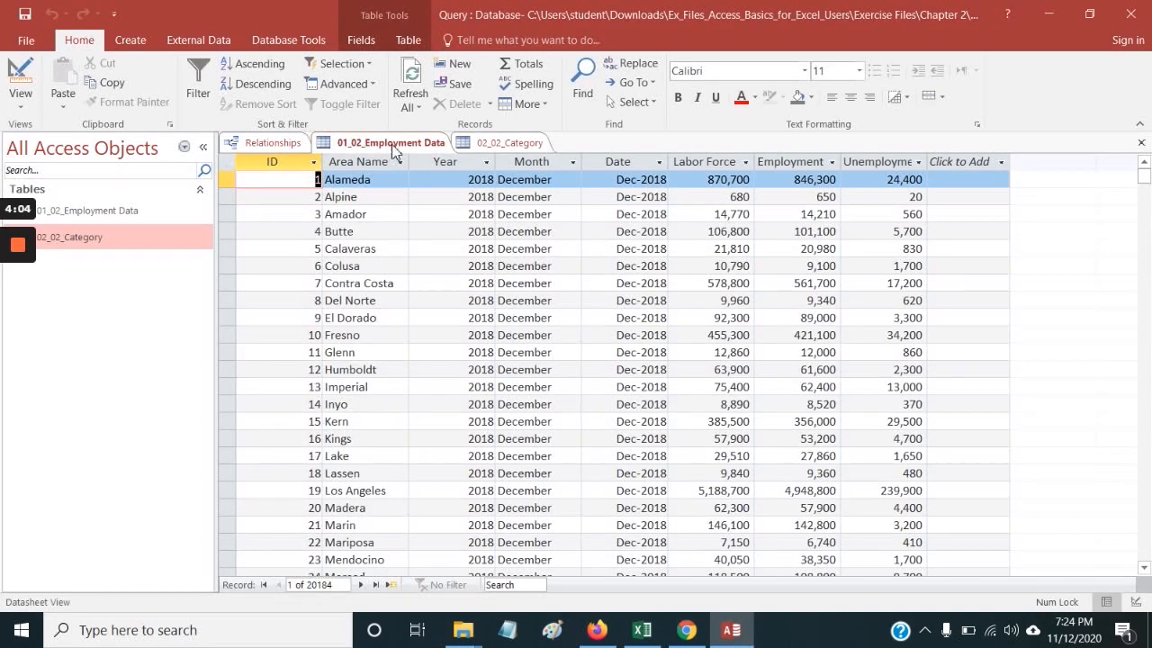
pyautogui.click(492, 145)
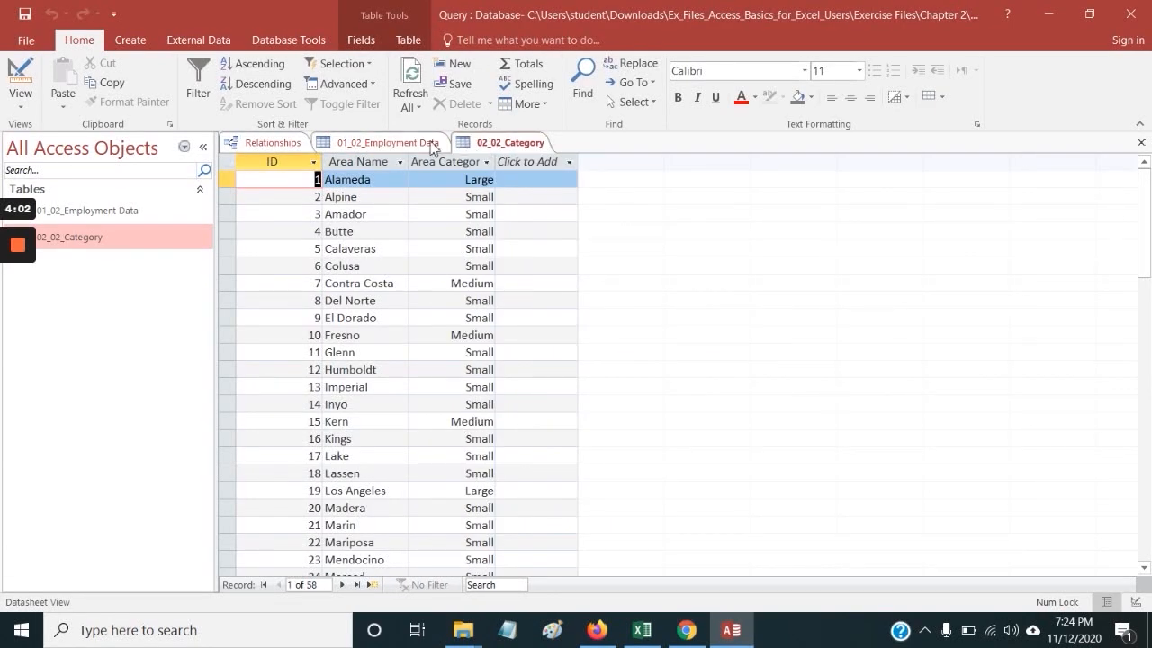
pyautogui.click(382, 145)
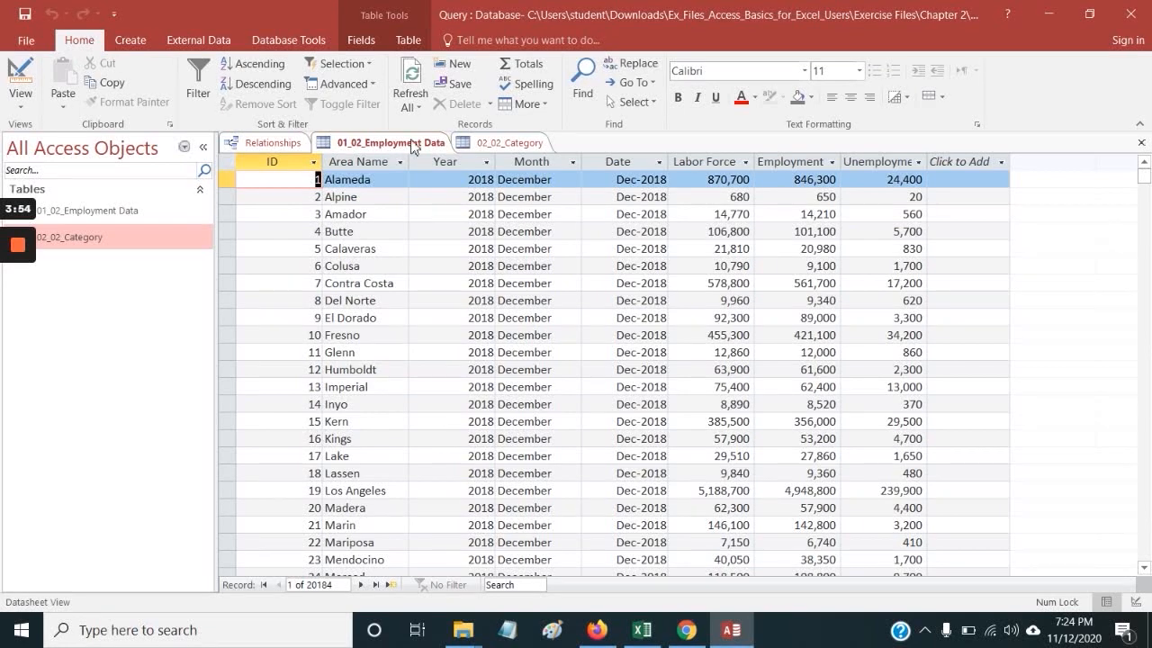
pyautogui.click(506, 144)
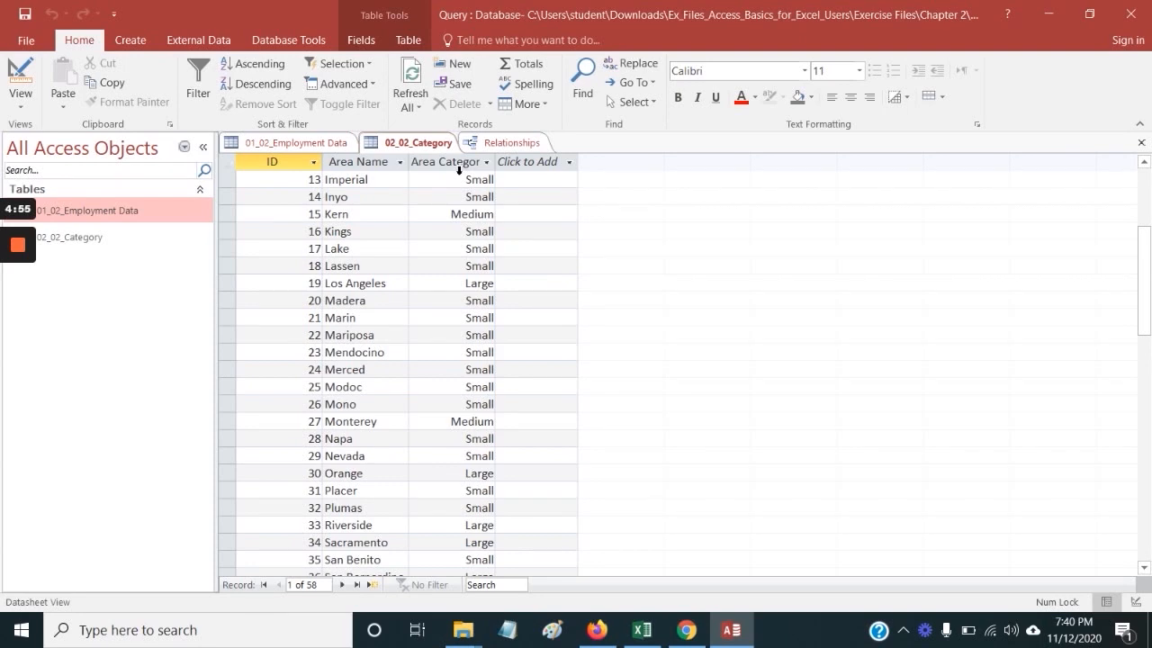
pyautogui.click(459, 171)
pyautogui.click(310, 144)
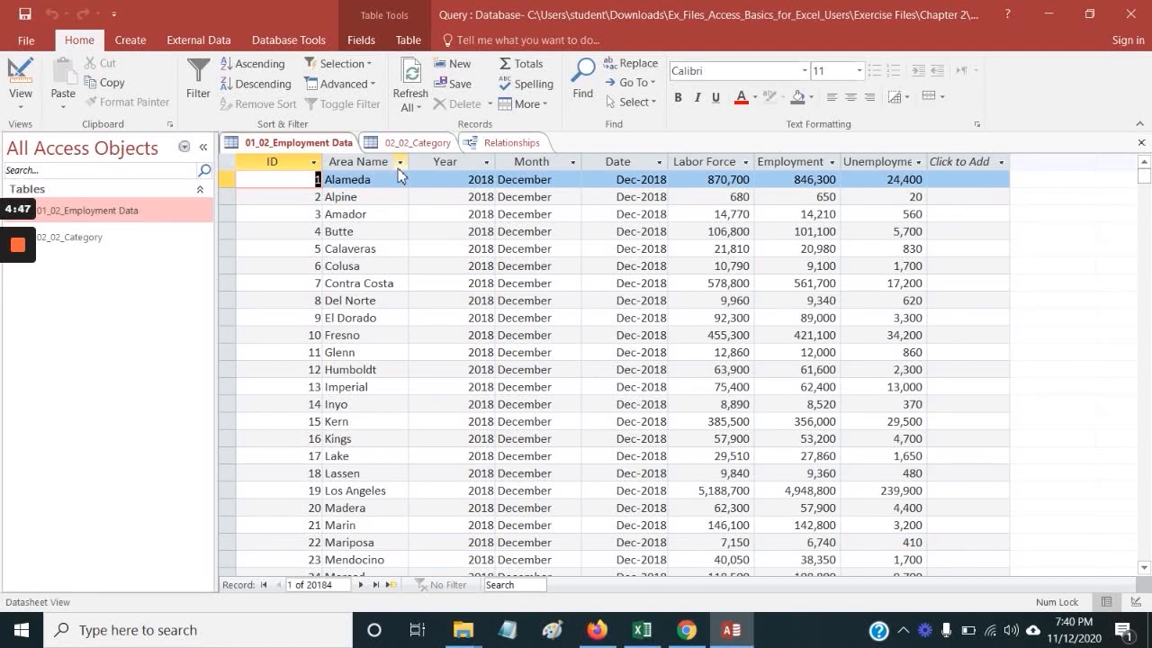
# - Start a new query with the Simple Query Wizard and include all fields of the 01_02_Employment Data table
pyautogui.click(299, 40)
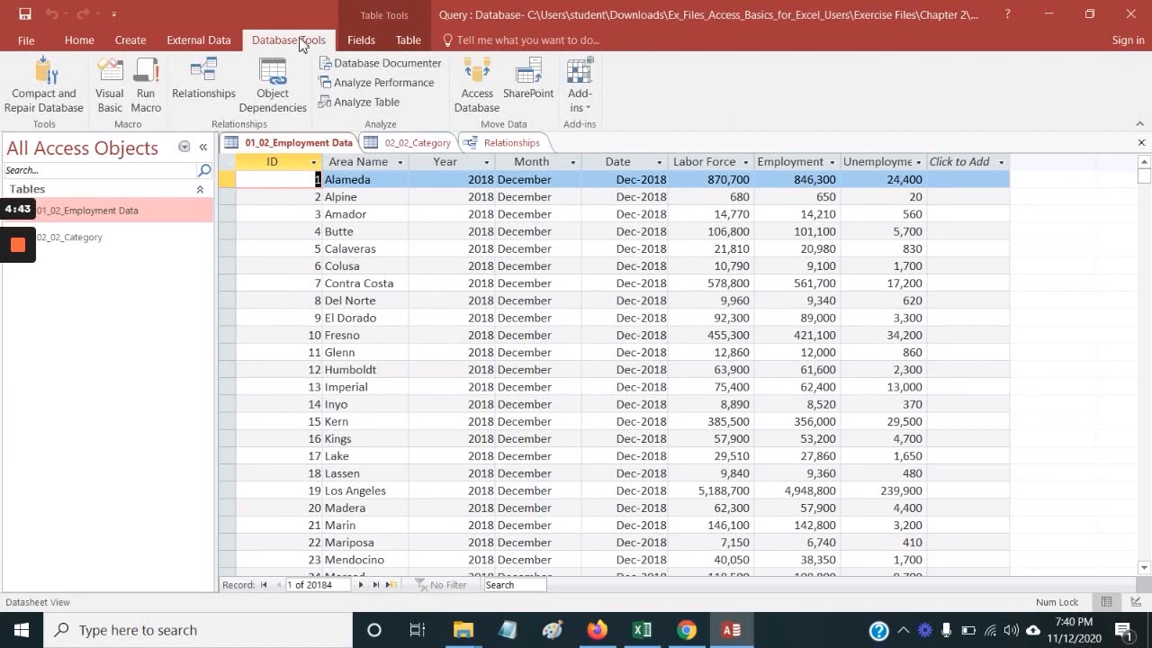
pyautogui.click(128, 42)
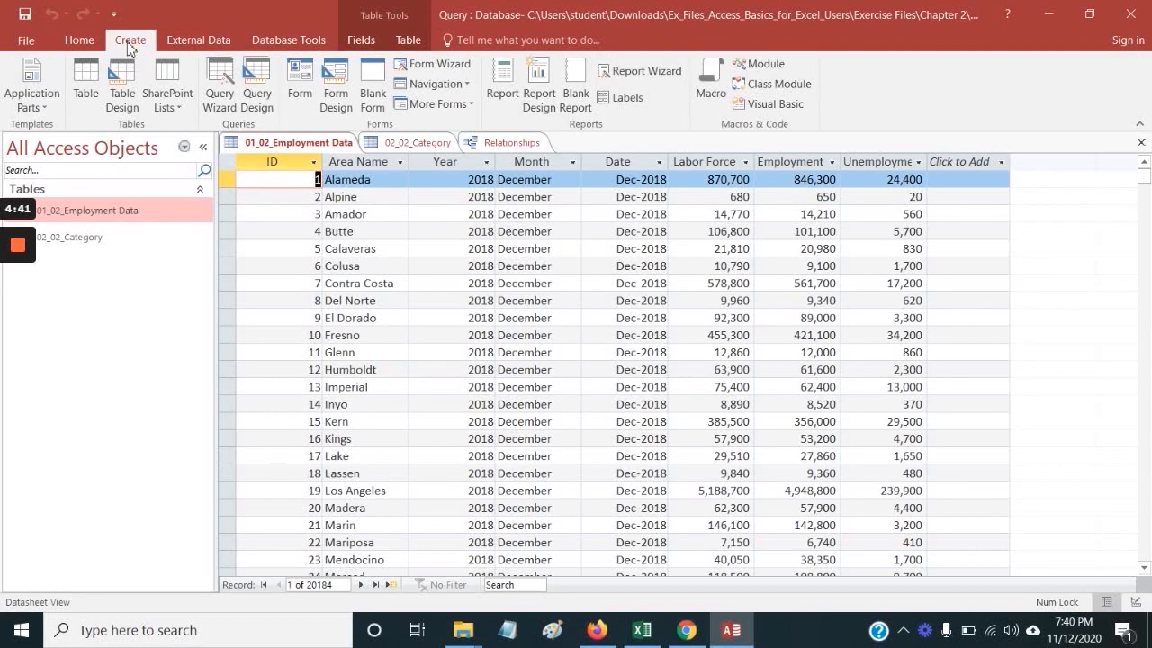
pyautogui.click(225, 81)
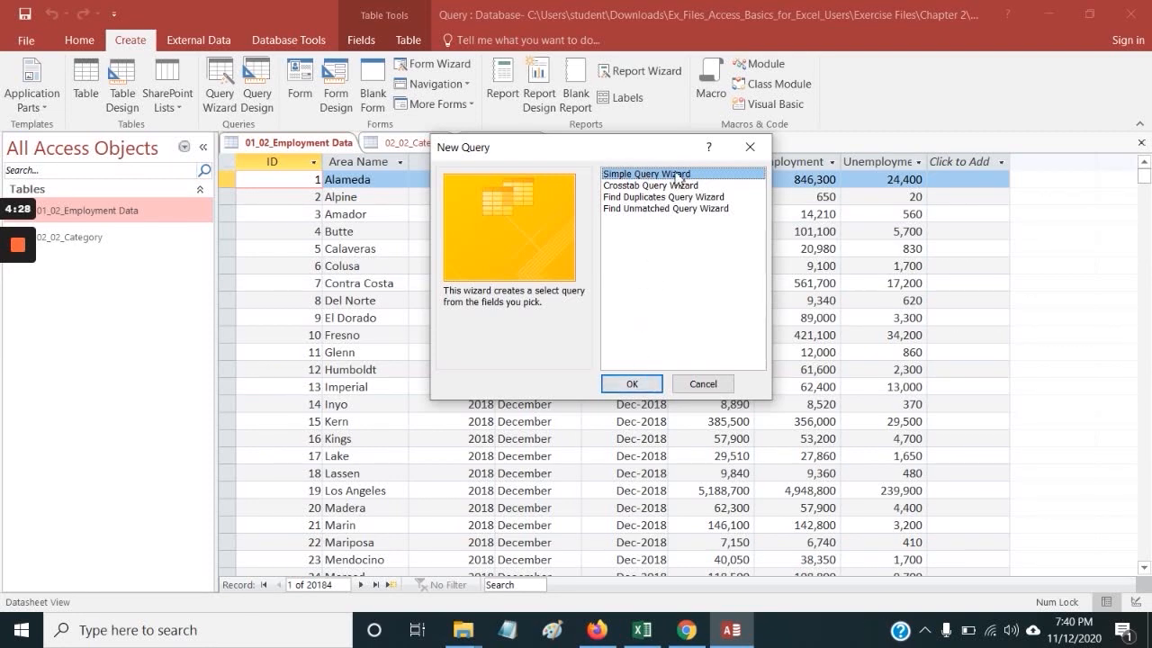
pyautogui.click(646, 385)
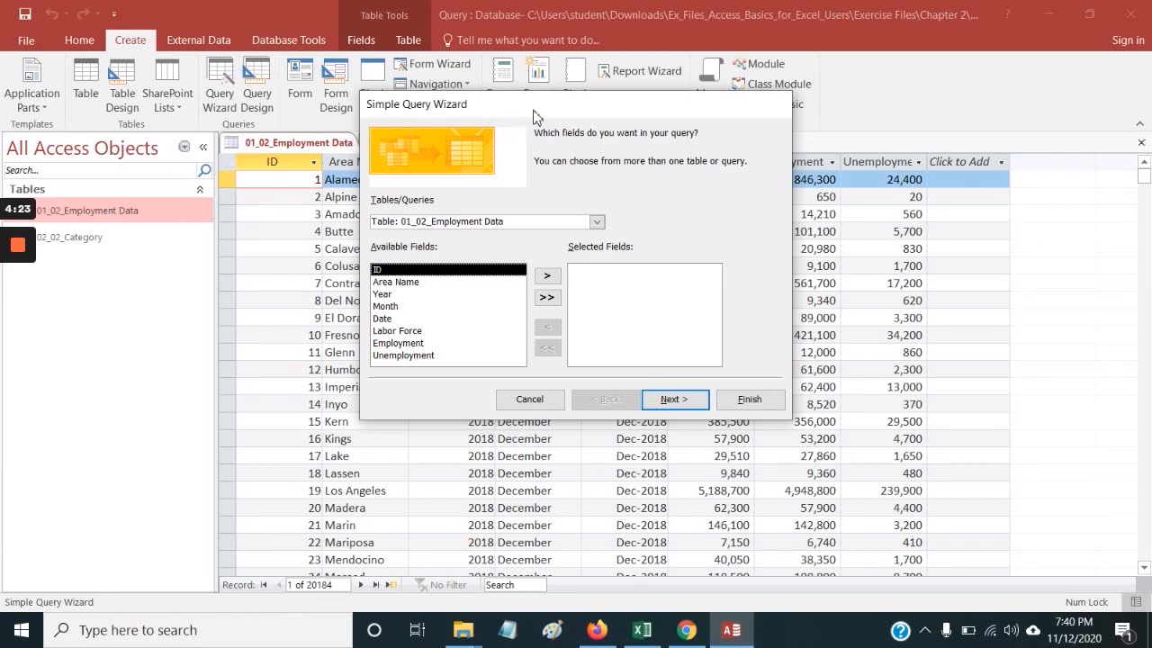
pyautogui.click(546, 299)
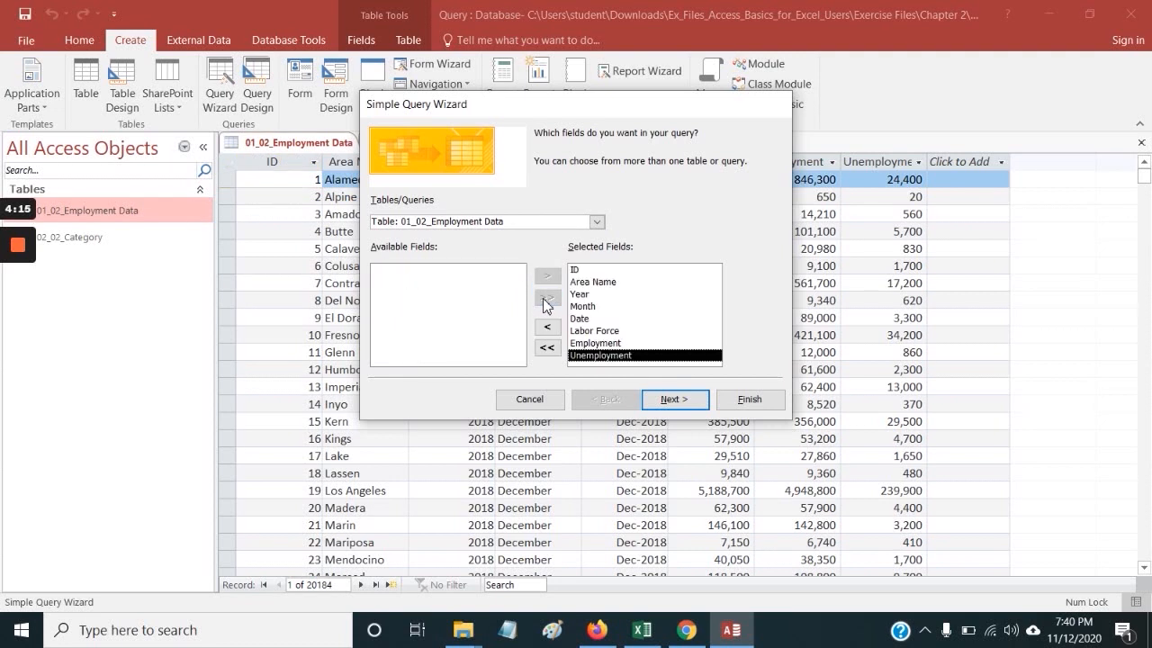
# - Add the Area Category field from the 02_02_Category table to the query and finish the wizard
pyautogui.click(595, 223)
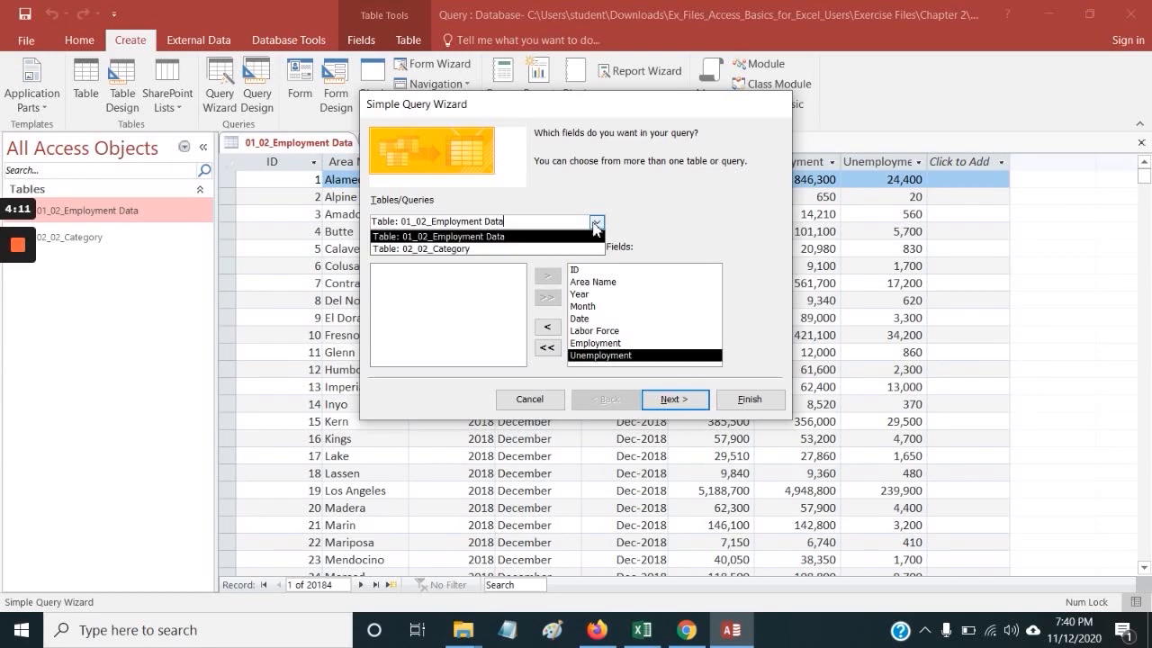
pyautogui.click(456, 249)
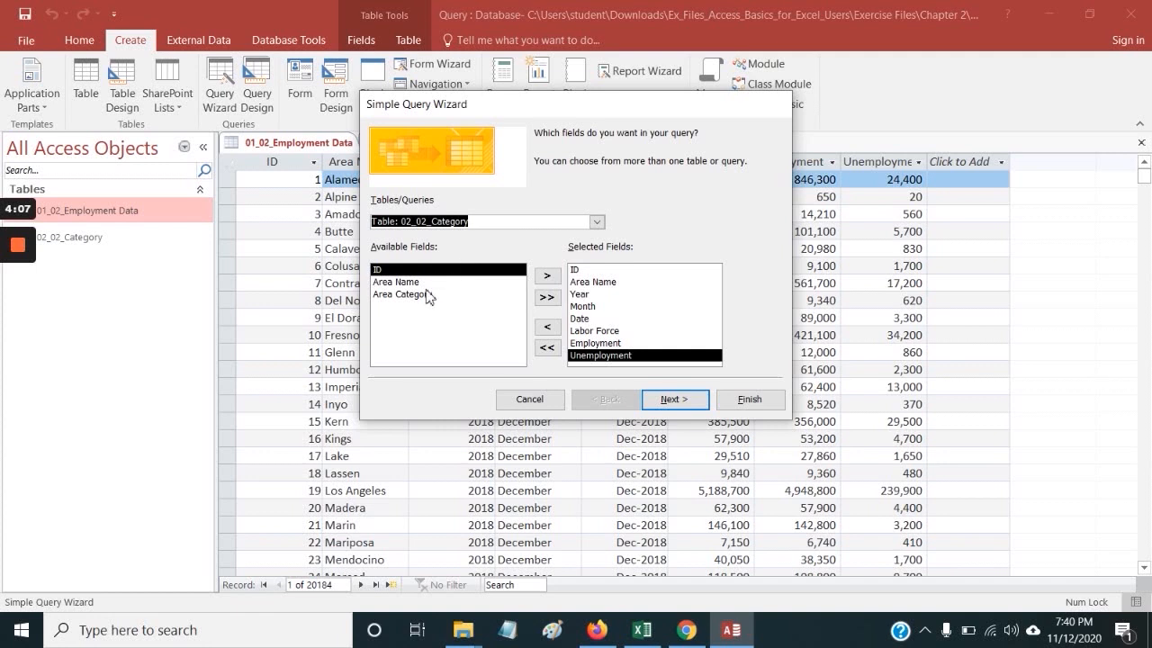
pyautogui.click(426, 297)
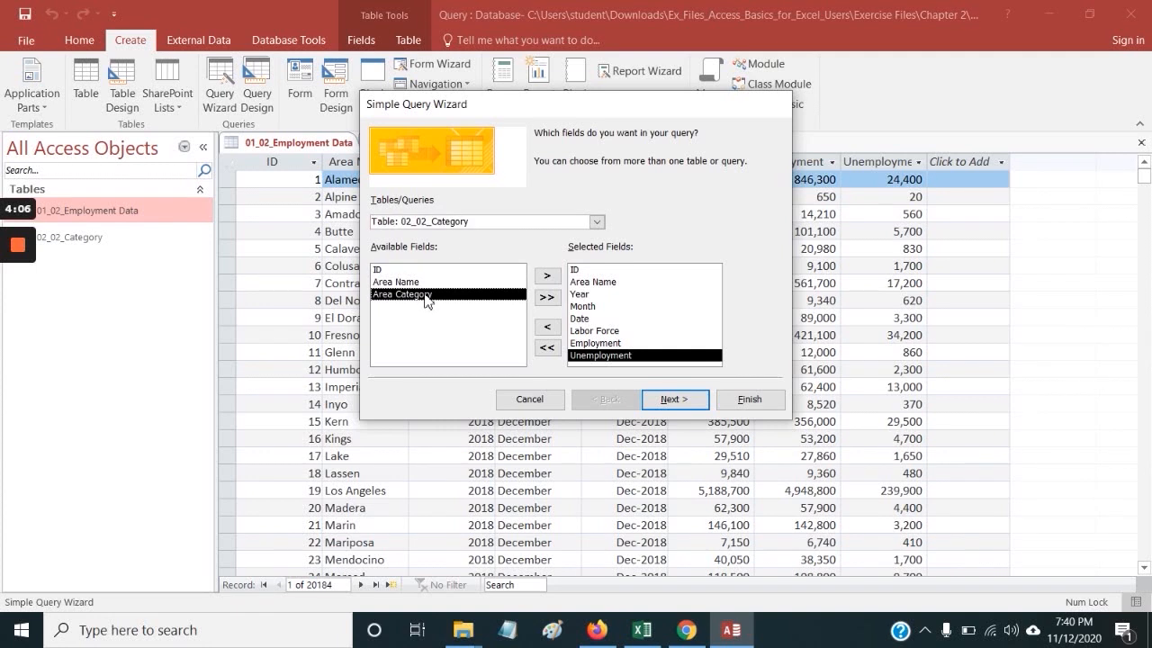
pyautogui.click(551, 280)
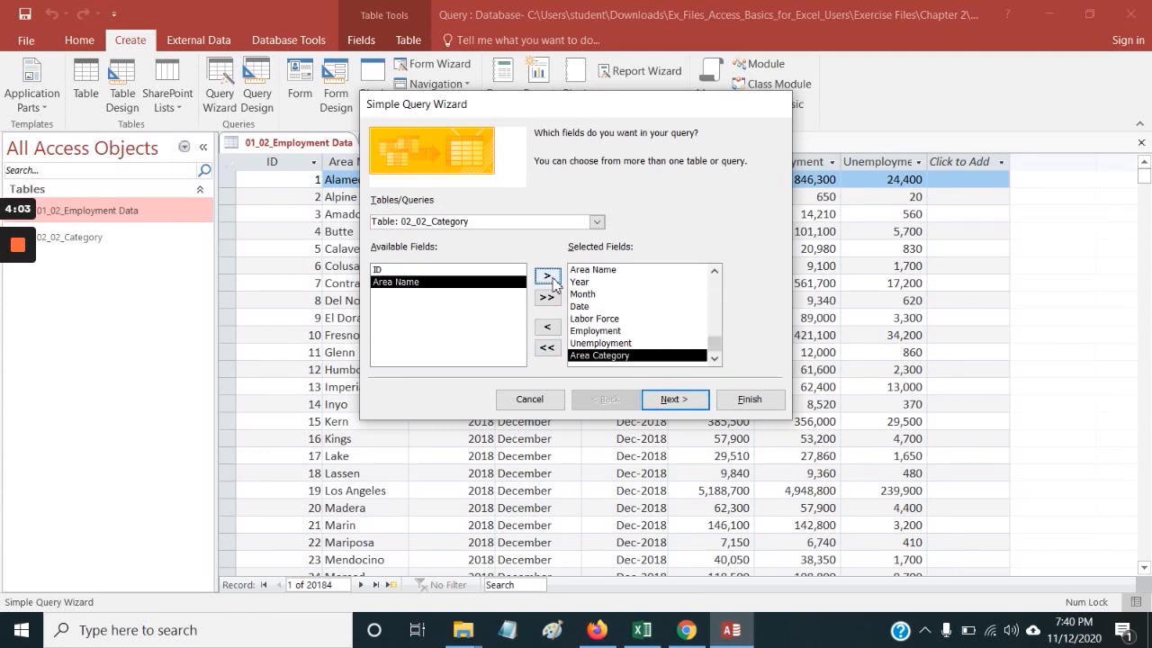
pyautogui.click(747, 402)
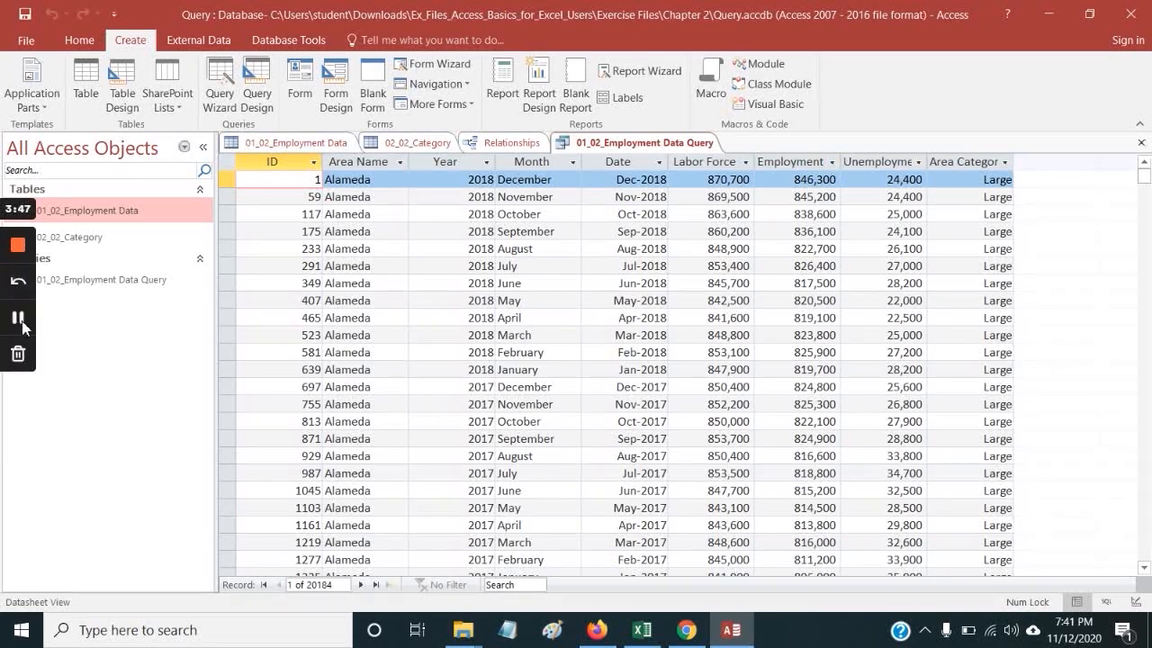
# - Move the Area Category column directly after Area Name in the query and sort the records by ID from smallest to largest
pyautogui.click(972, 162)
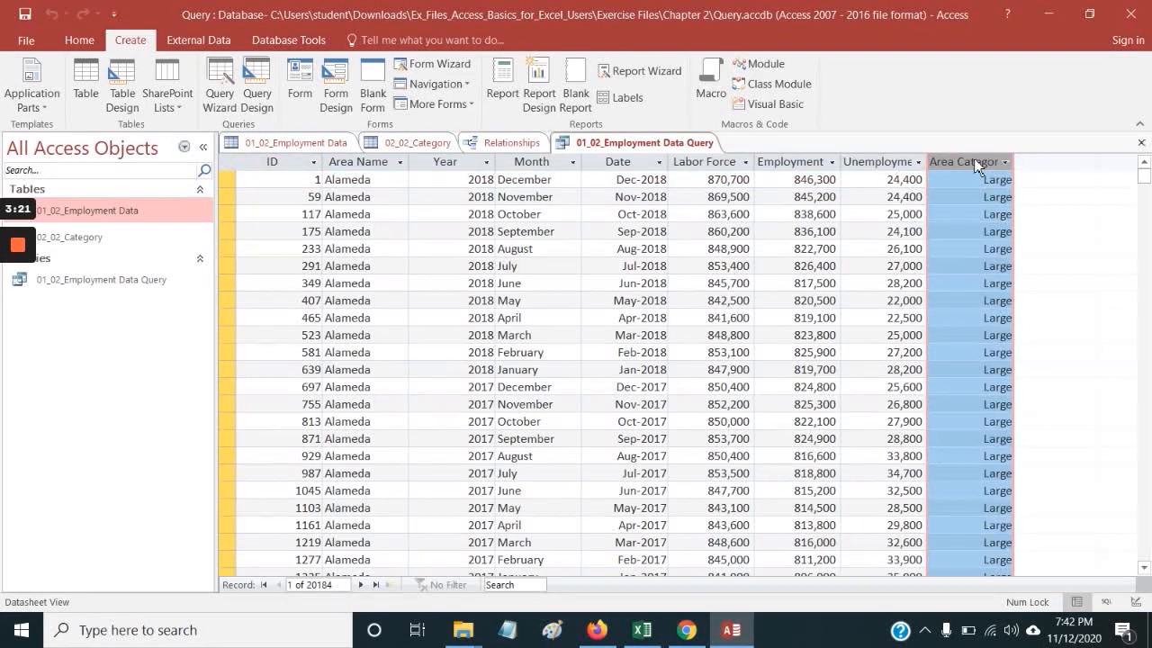
pyautogui.moveTo(975, 164); pyautogui.dragTo(429, 164)
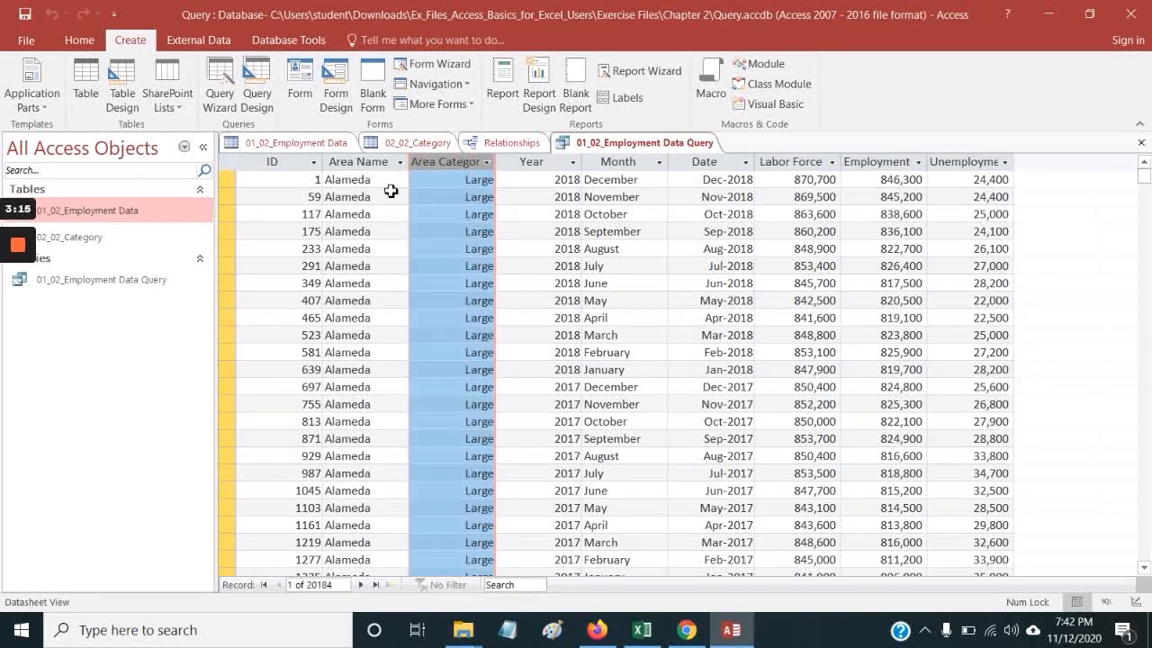
pyautogui.moveTo(20, 270)
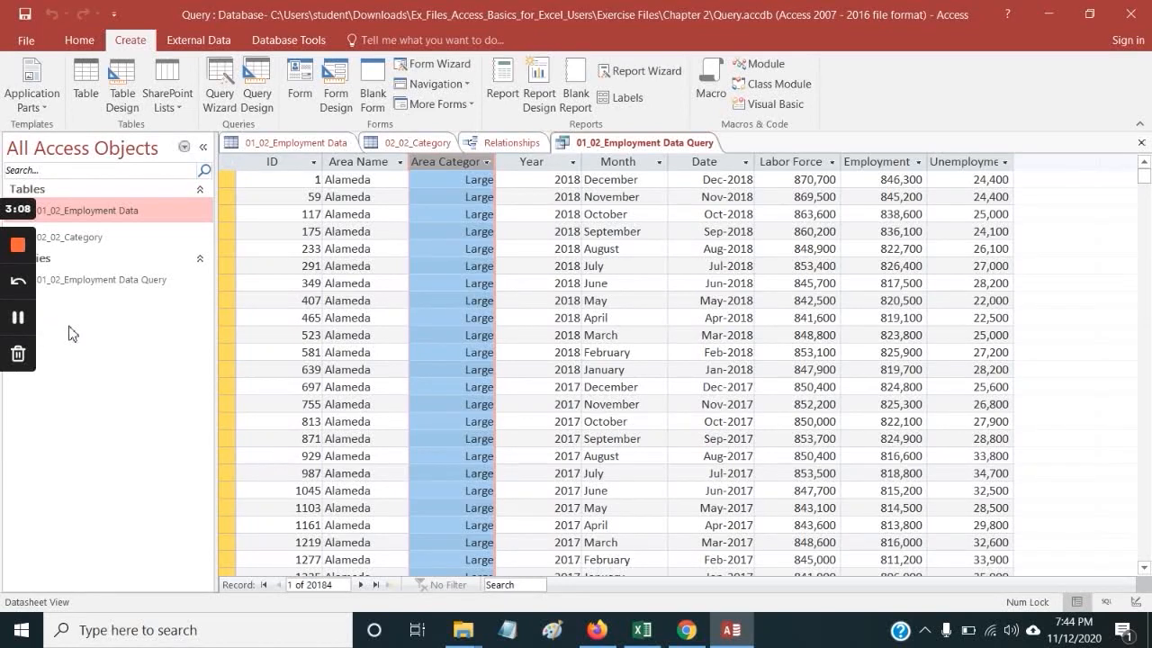
pyautogui.click(314, 161)
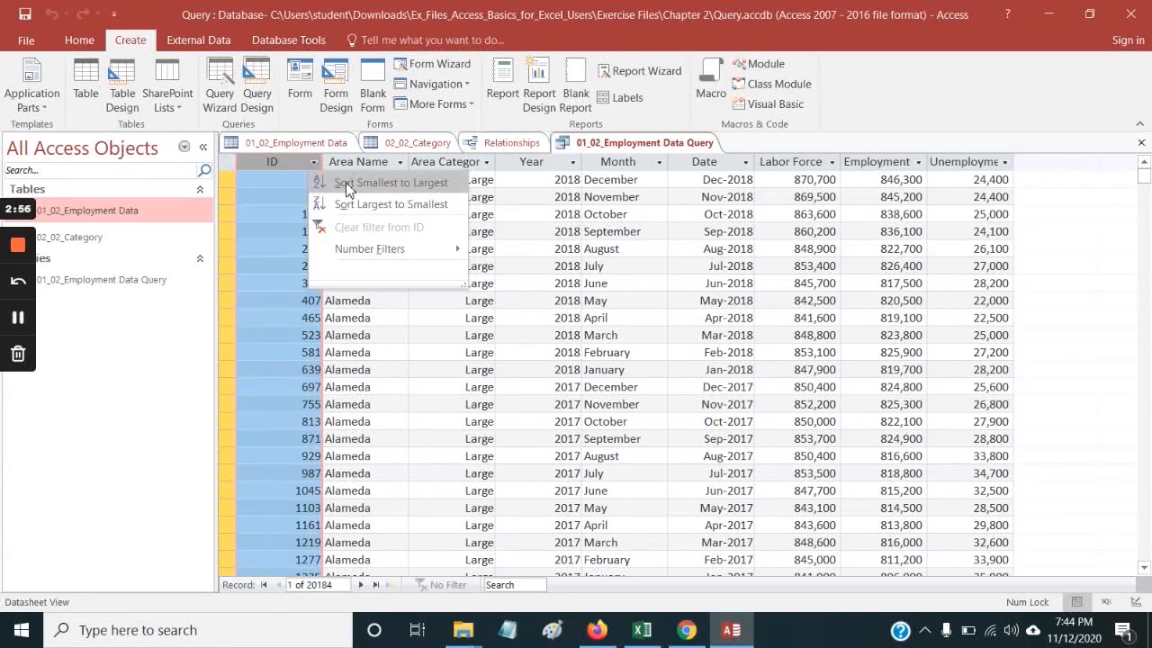
pyautogui.click(373, 184)
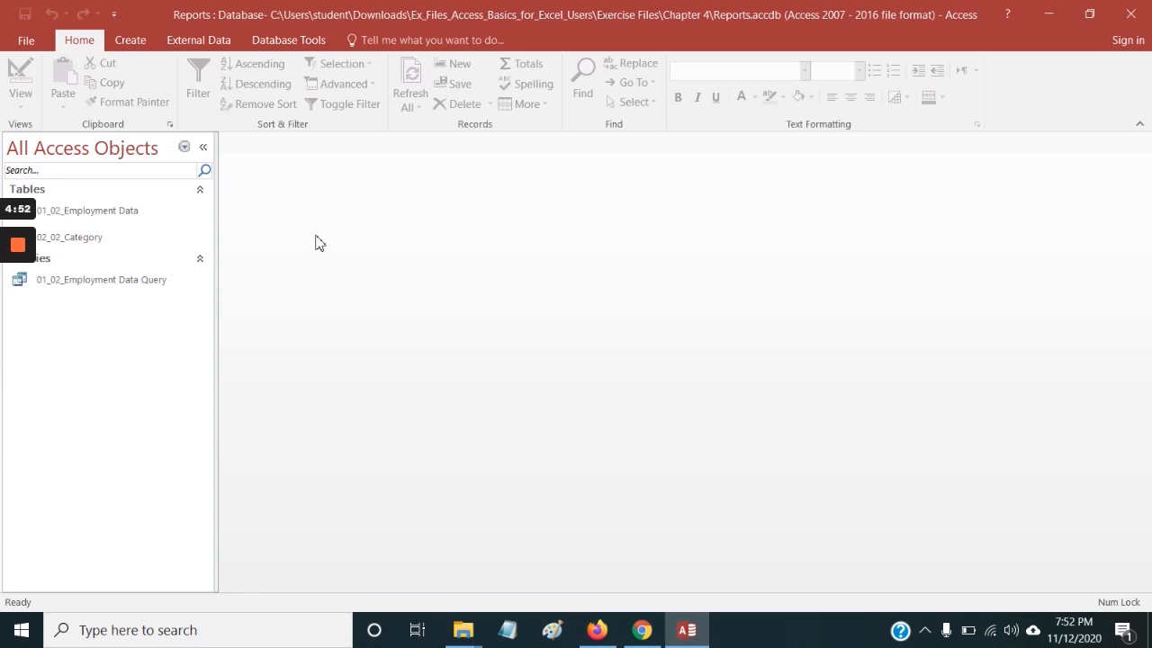
# - Start a Report Wizard report in the Reports database with Year, Labor Force, Employment and Unemployment from the 01_02_Employment Data table
pyautogui.click(130, 42)
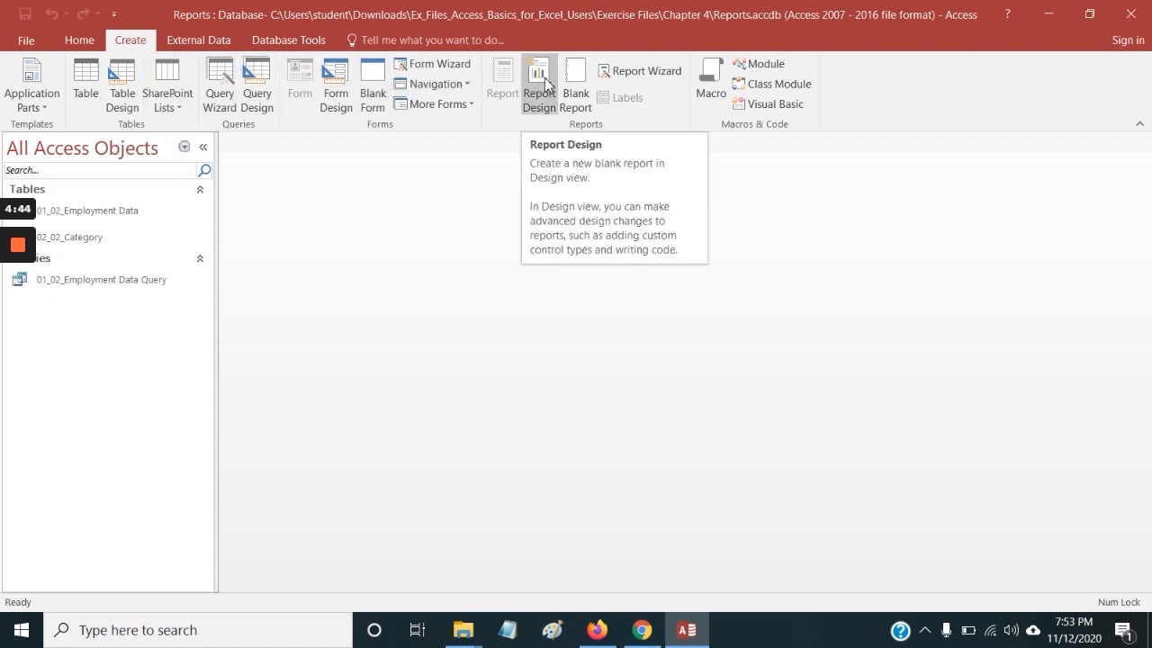
pyautogui.click(643, 75)
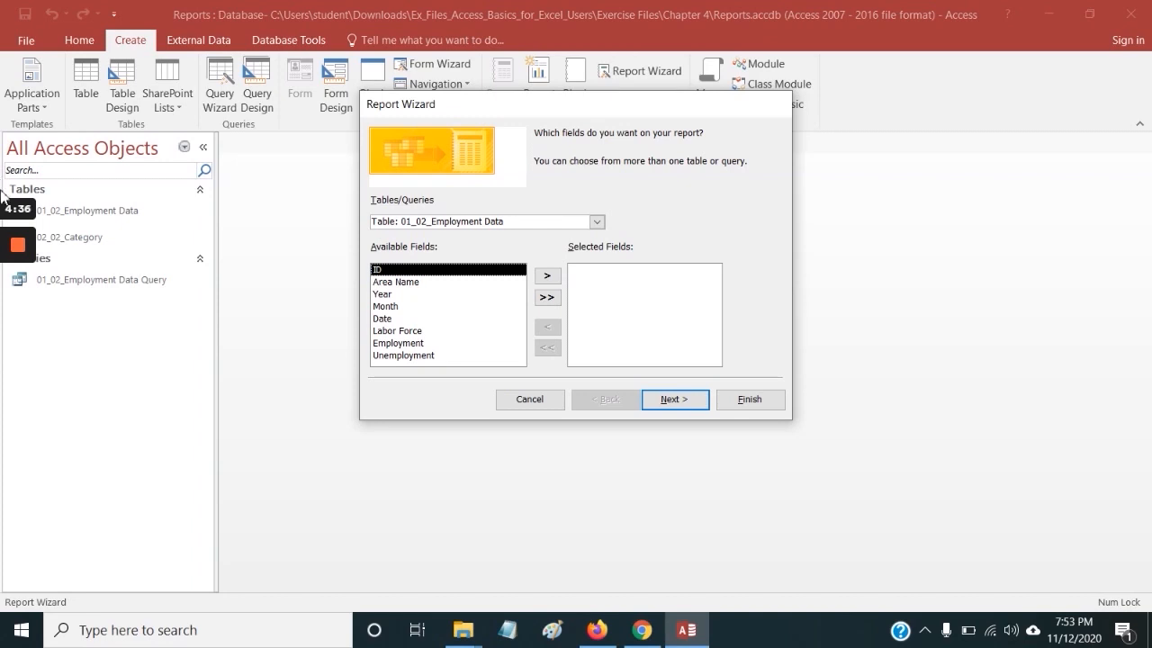
pyautogui.moveTo(18, 261)
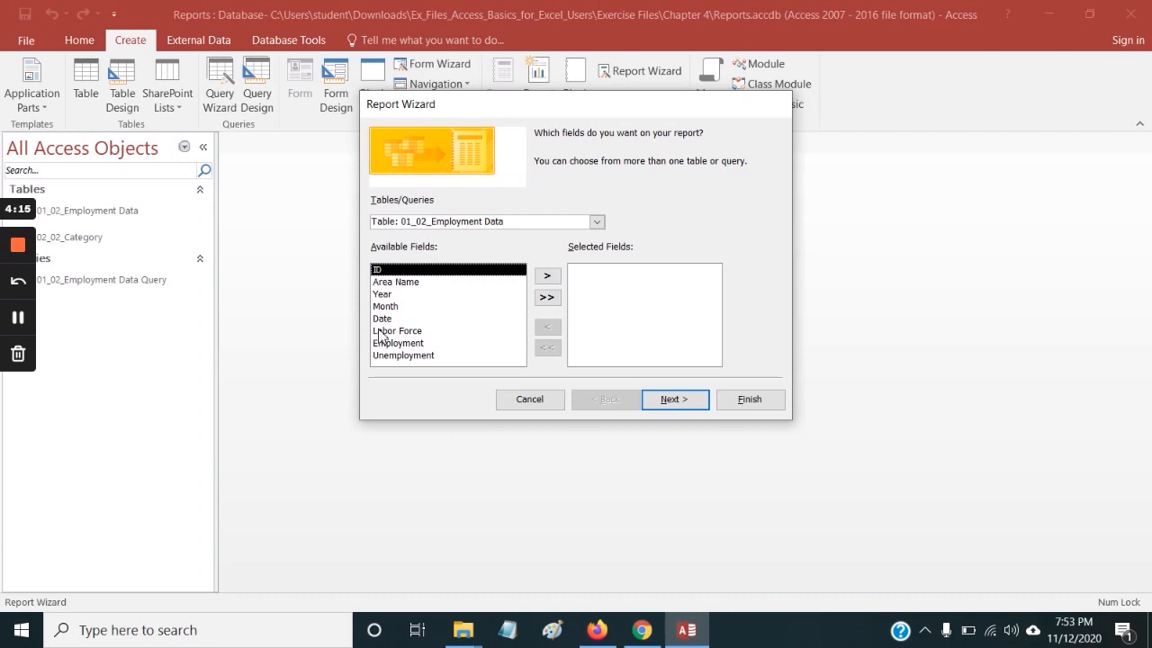
pyautogui.click(384, 295)
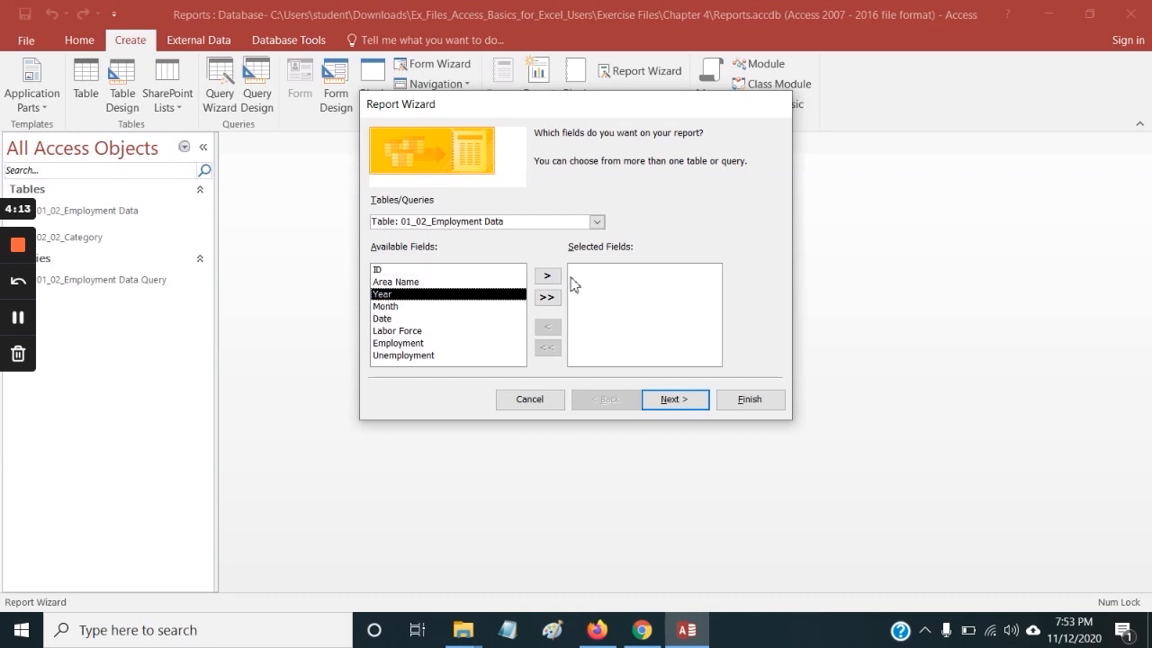
pyautogui.click(547, 276)
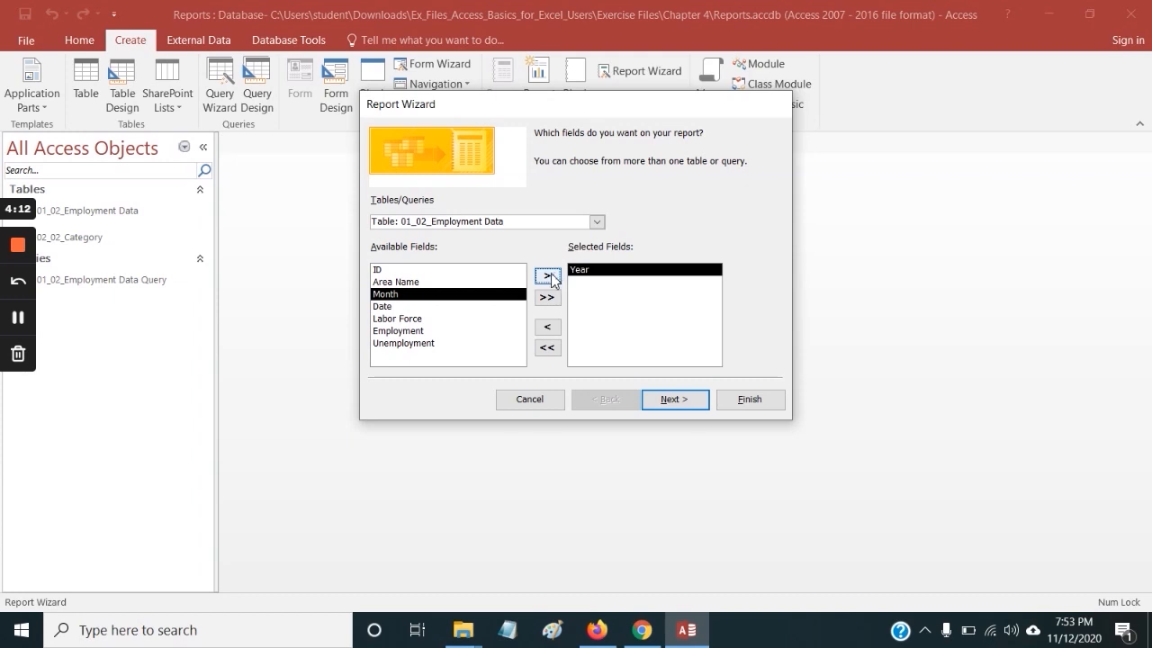
pyautogui.click(389, 321)
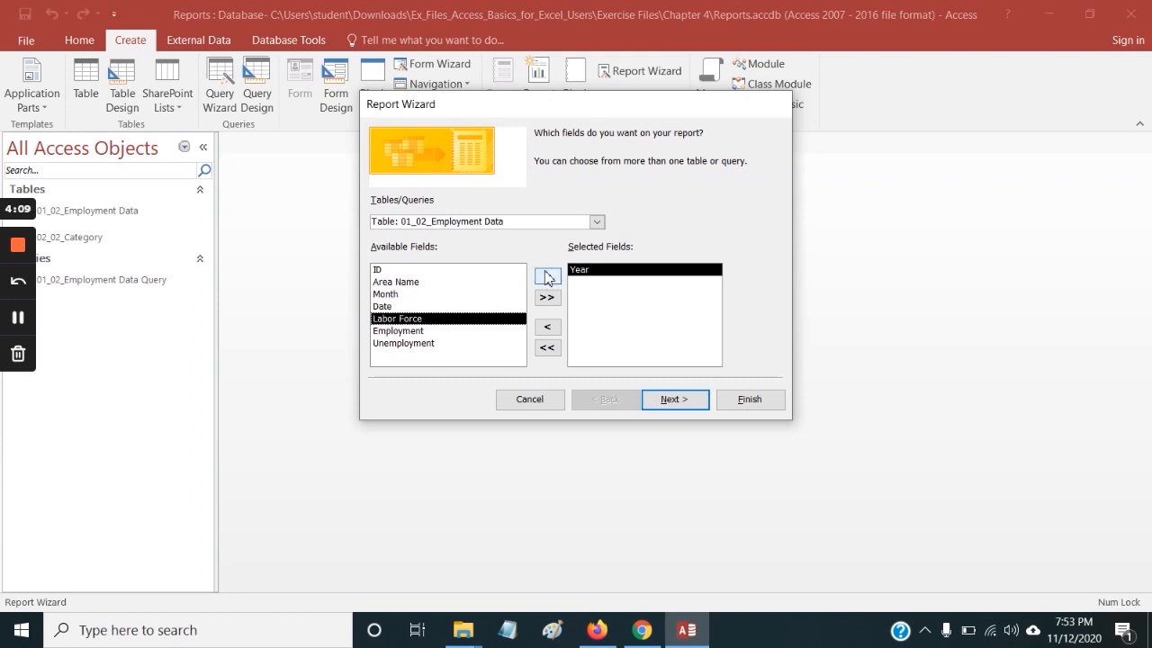
pyautogui.click(547, 276)
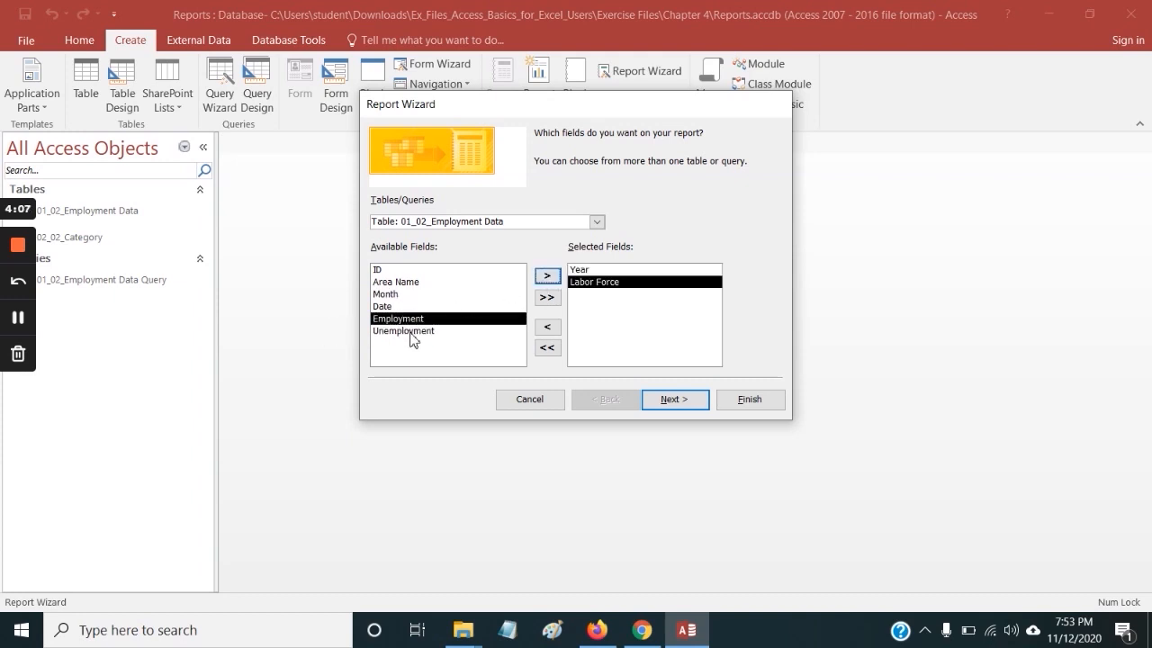
pyautogui.click(547, 276)
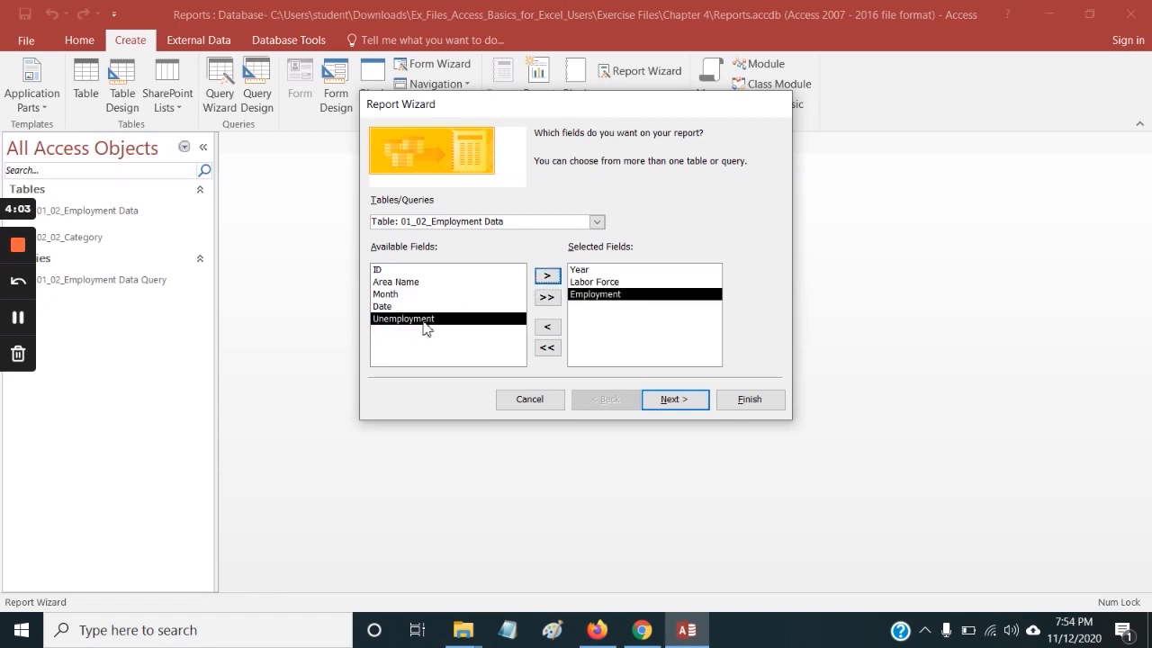
pyautogui.click(549, 279)
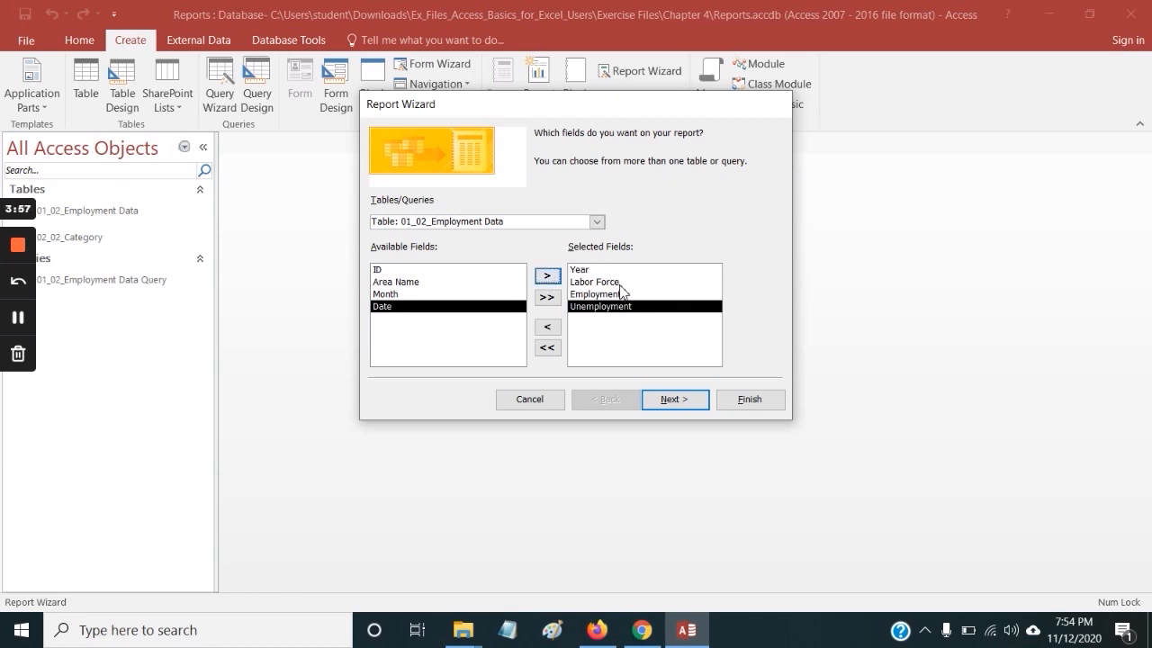
# - Add Year as the report's grouping level
pyautogui.click(670, 405)
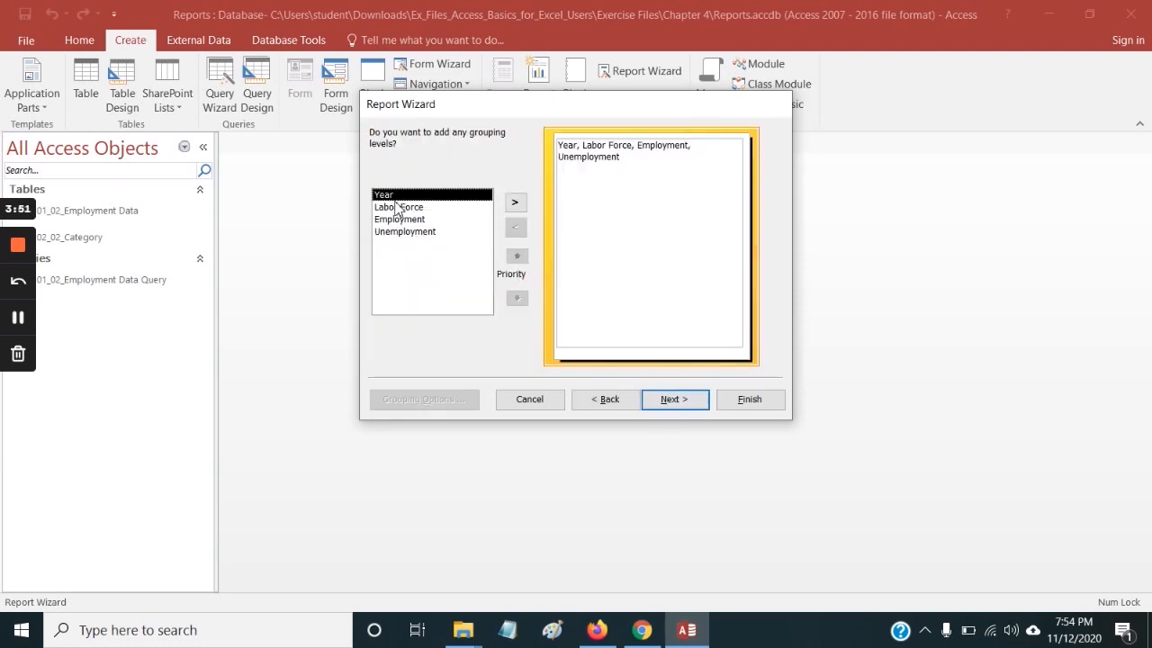
pyautogui.click(511, 208)
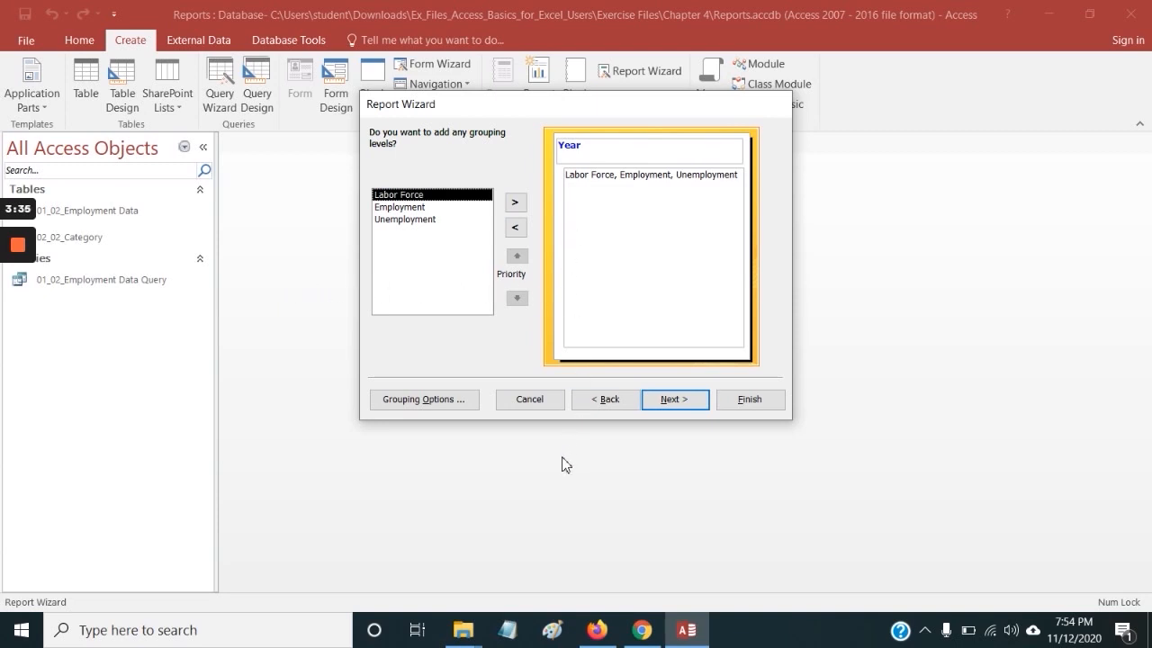
pyautogui.click(666, 402)
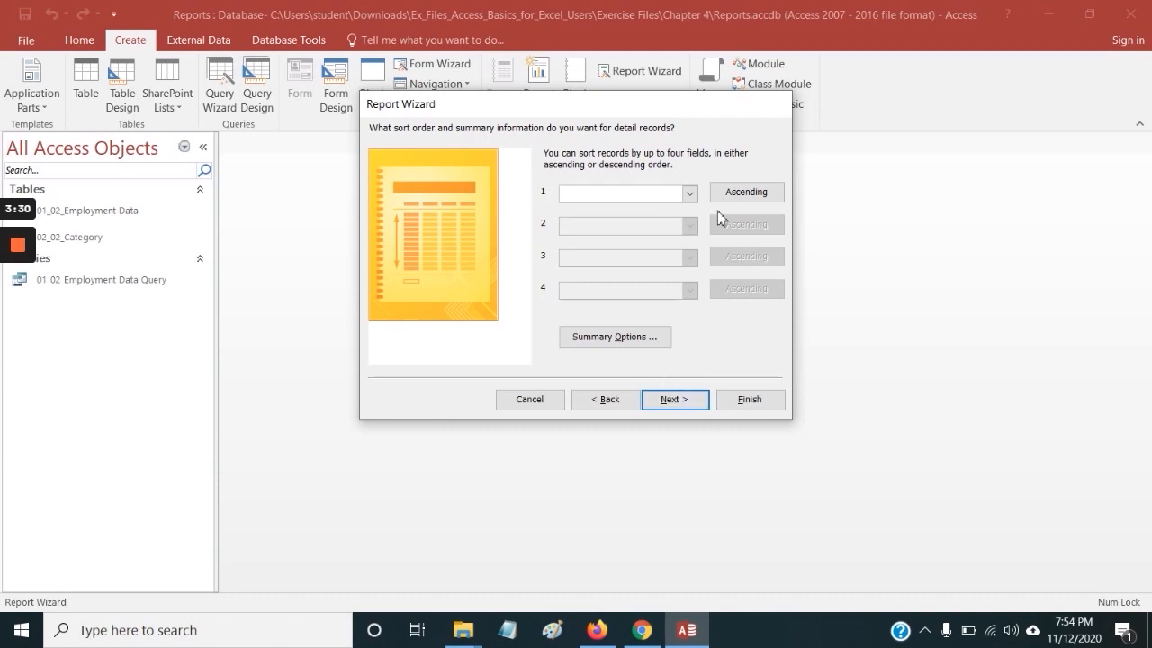
# - Set the report's summary options to sum Labor Force, Employment and Unemployment and show the summary only
pyautogui.click(645, 338)
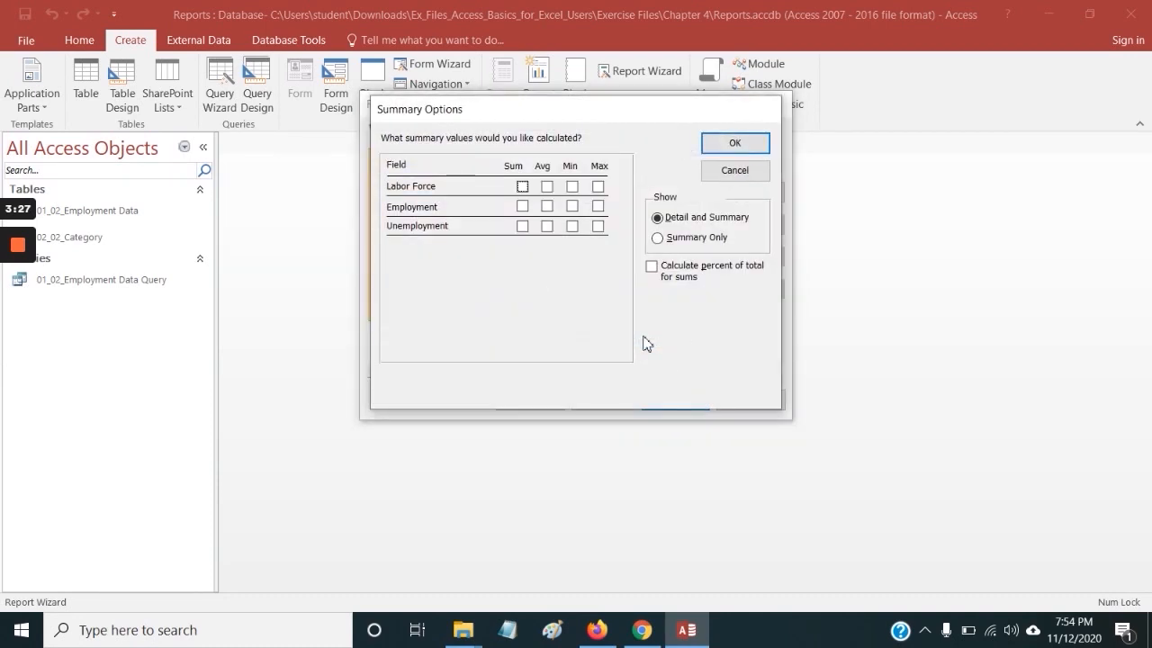
pyautogui.click(522, 186)
pyautogui.click(523, 207)
pyautogui.click(523, 227)
pyautogui.click(660, 239)
pyautogui.click(734, 144)
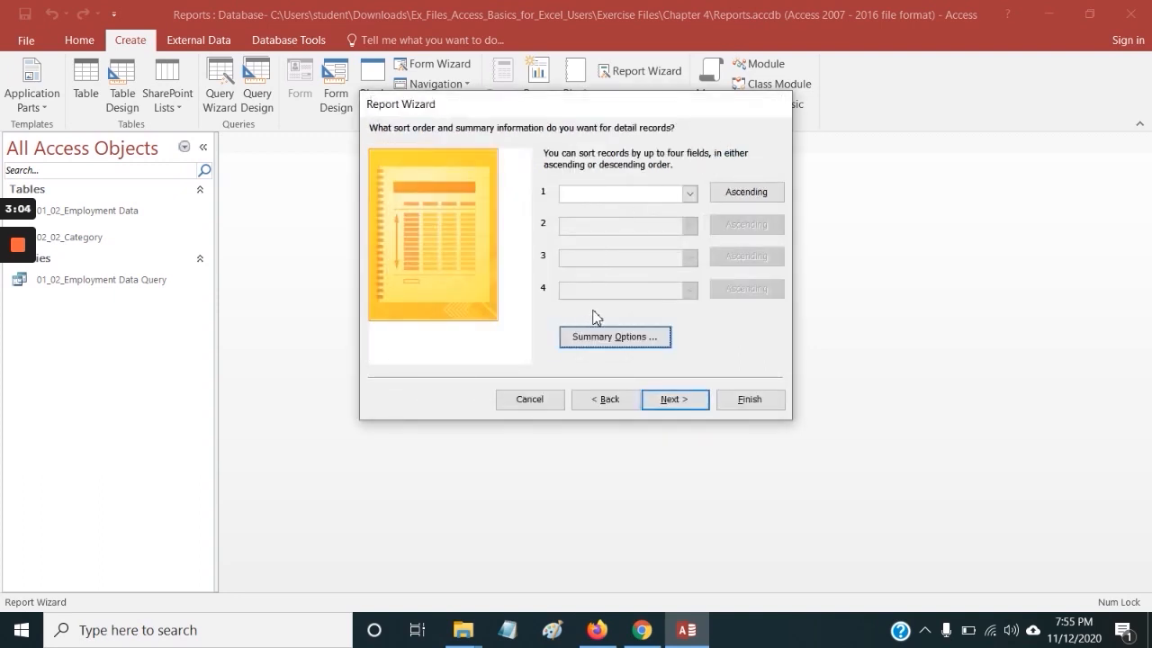
pyautogui.click(671, 401)
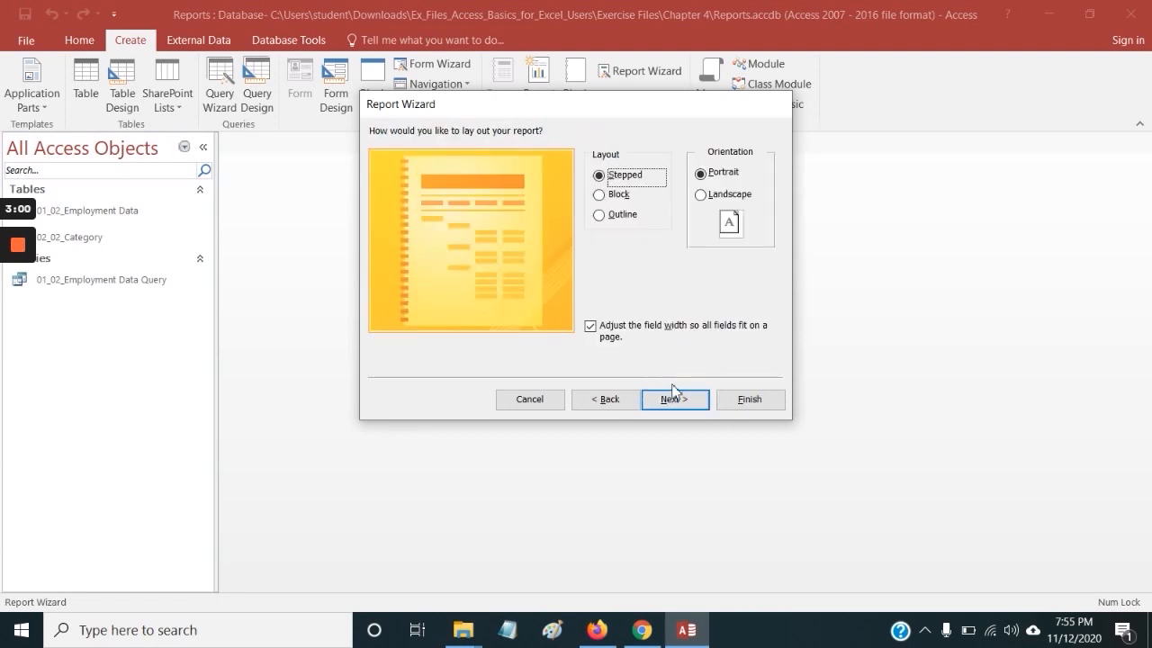
# - Lay out the report as Block in Landscape orientation
pyautogui.click(599, 195)
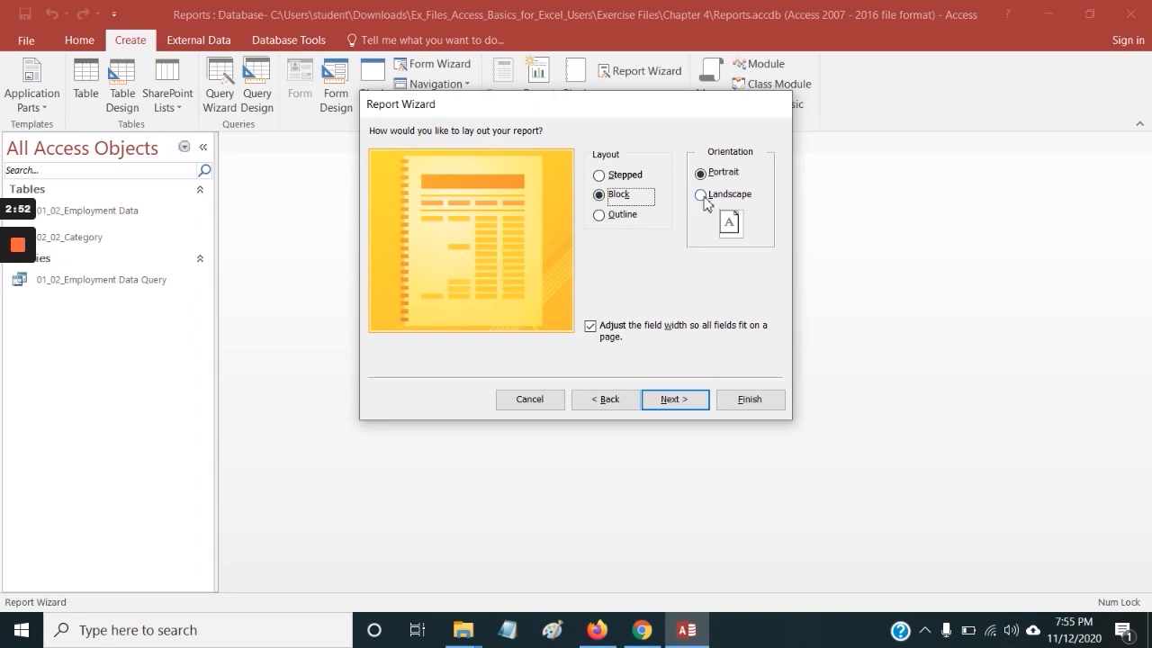
pyautogui.click(702, 196)
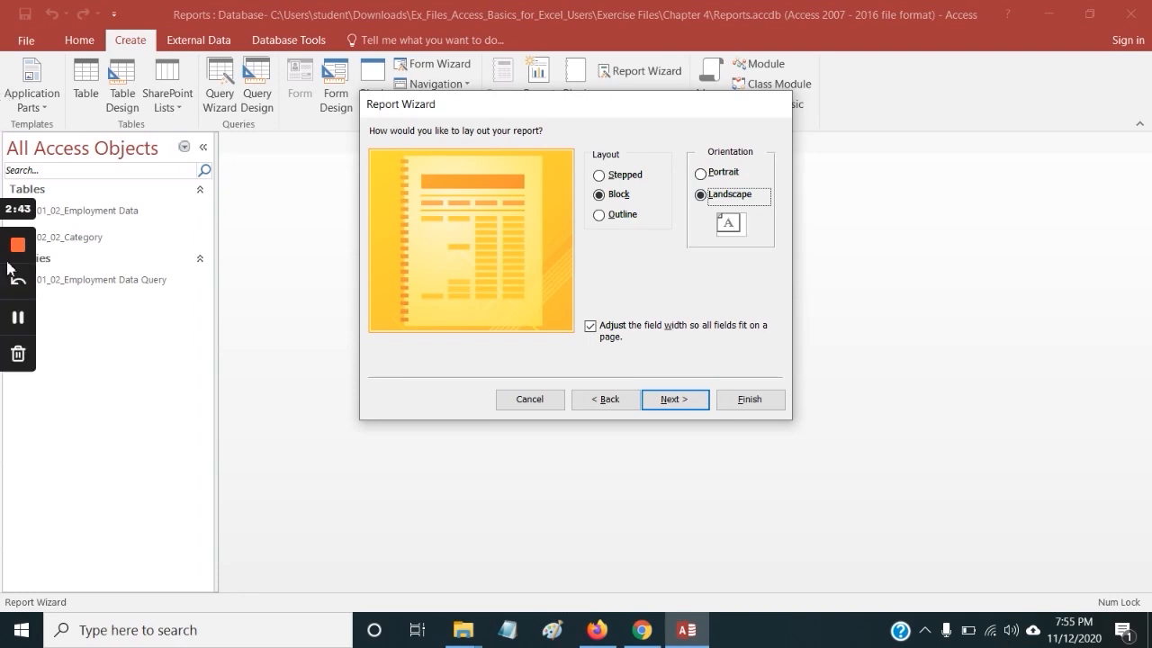
pyautogui.click(19, 318)
pyautogui.click(19, 319)
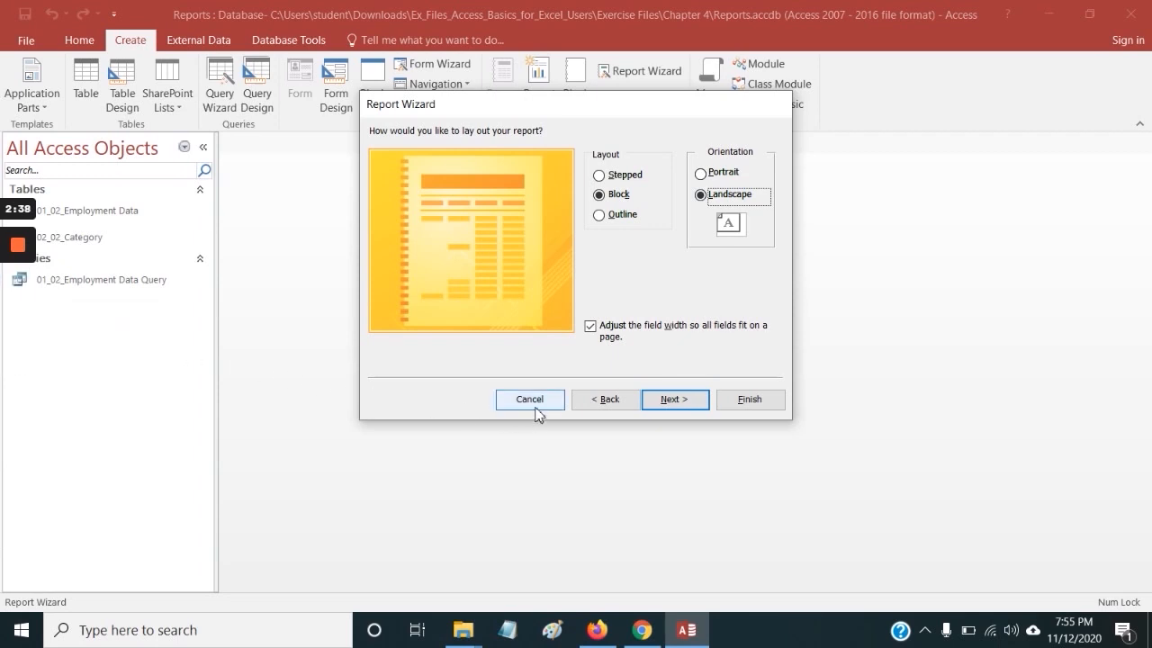
pyautogui.click(688, 401)
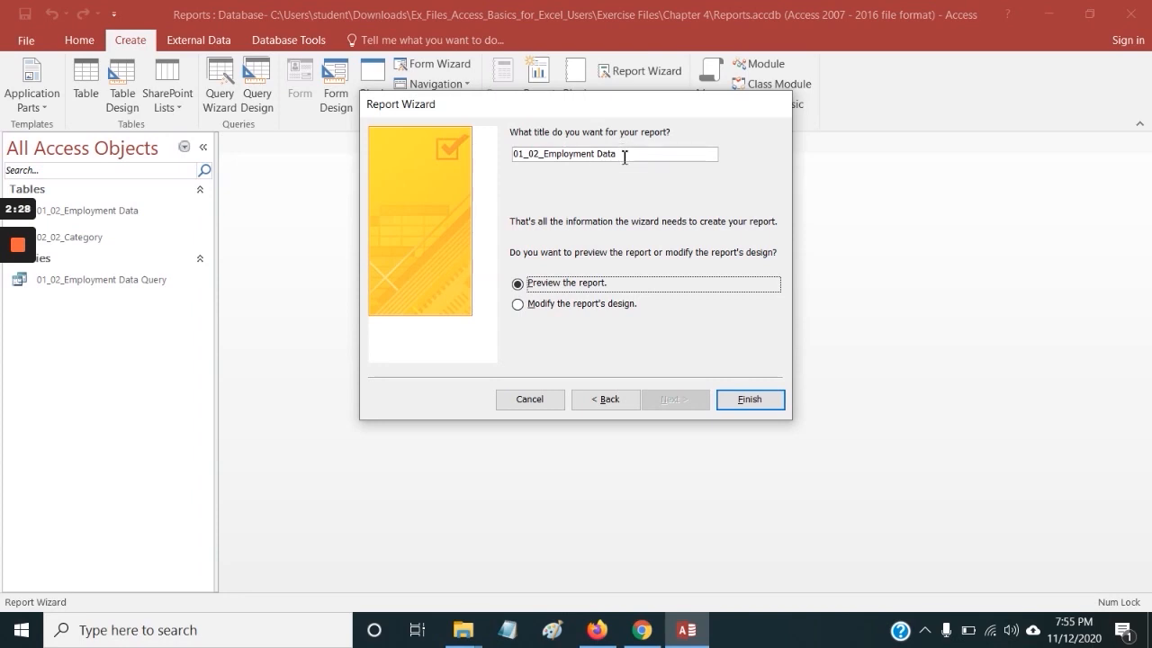
# - Title the report "Summary Employment Data" and finish the wizard with a preview of the report
pyautogui.moveTo(625, 156); pyautogui.dragTo(470, 156)
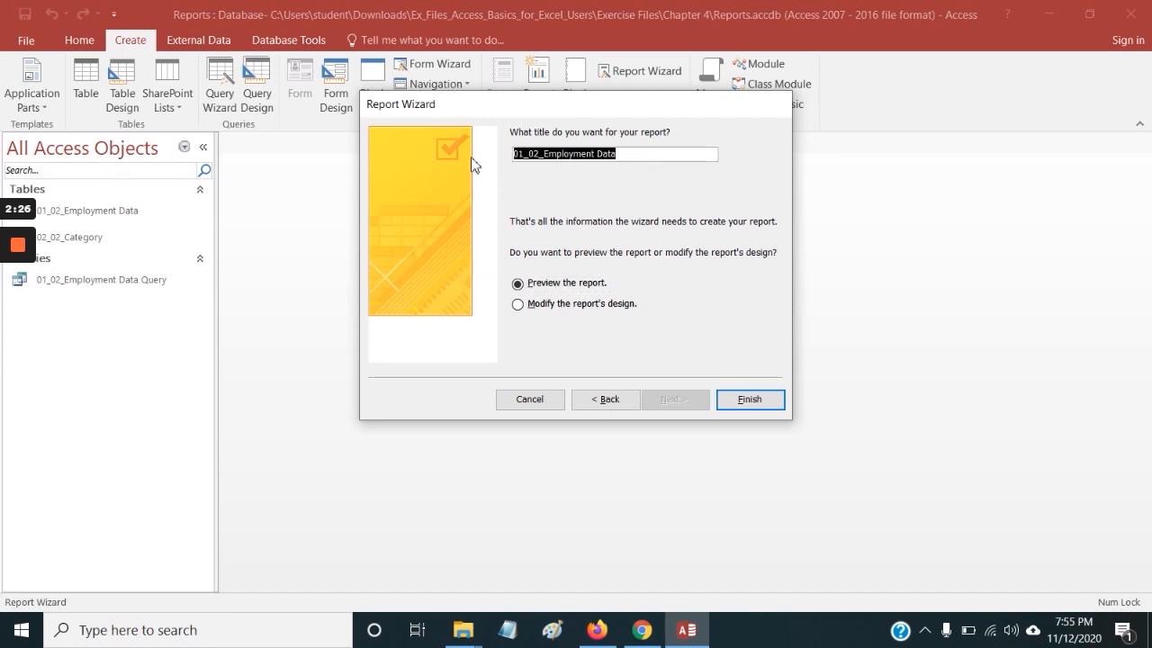
pyautogui.write('Summary ')
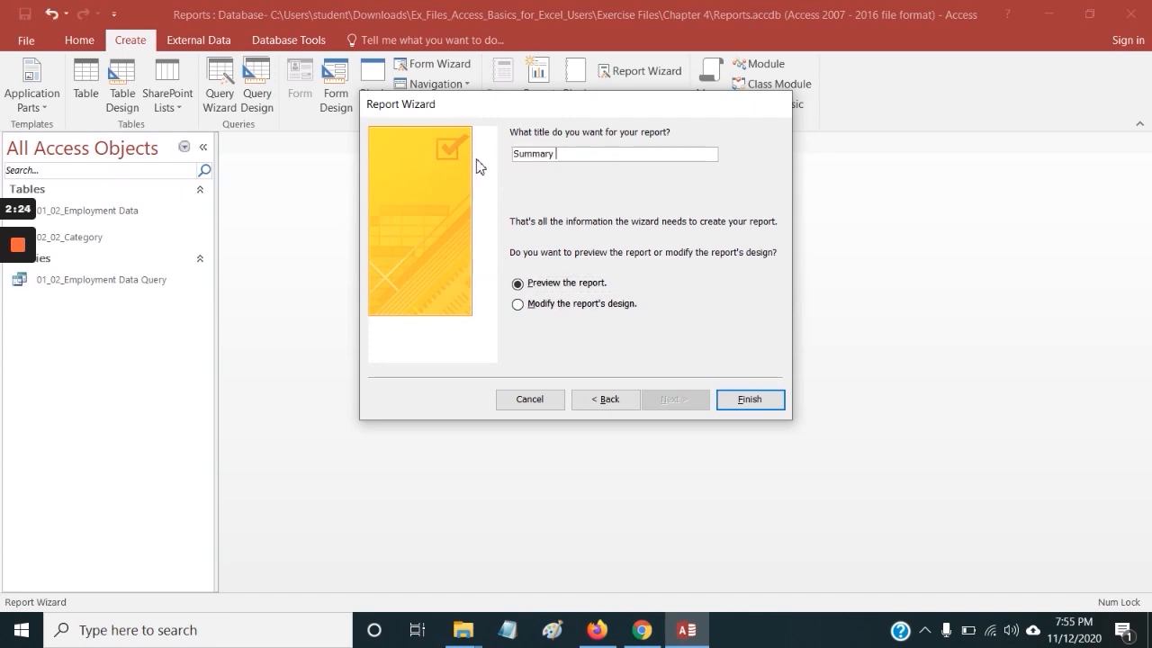
pyautogui.write('Emploume')
pyautogui.press('BackSpace')
pyautogui.press('BackSpace')
pyautogui.press('BackSpace')
pyautogui.write('yment Data')
pyautogui.click(747, 403)
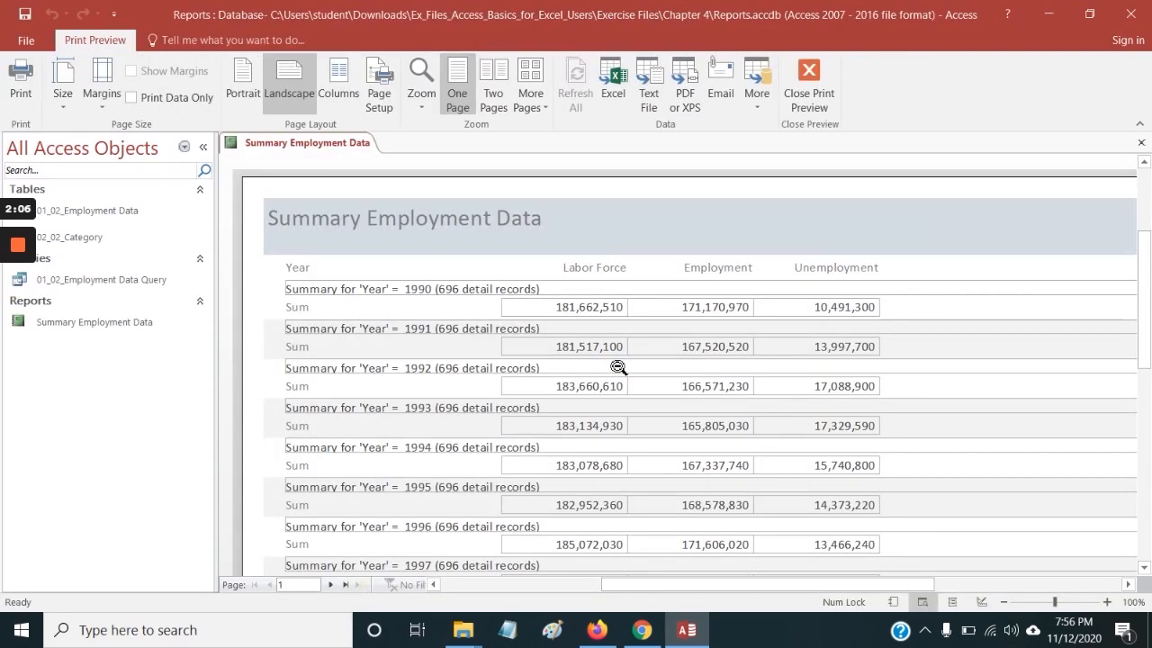
# - Examine the yearly sums of labor force, employment and unemployment in the report preview
pyautogui.moveTo(9, 261)
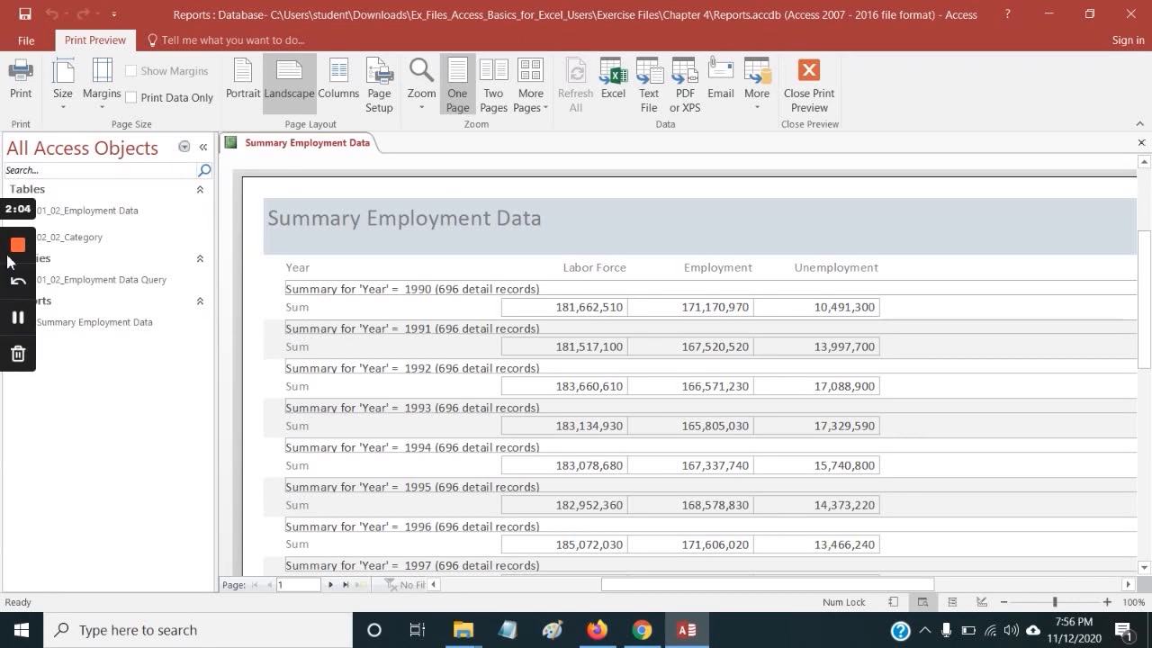
pyautogui.click(20, 315)
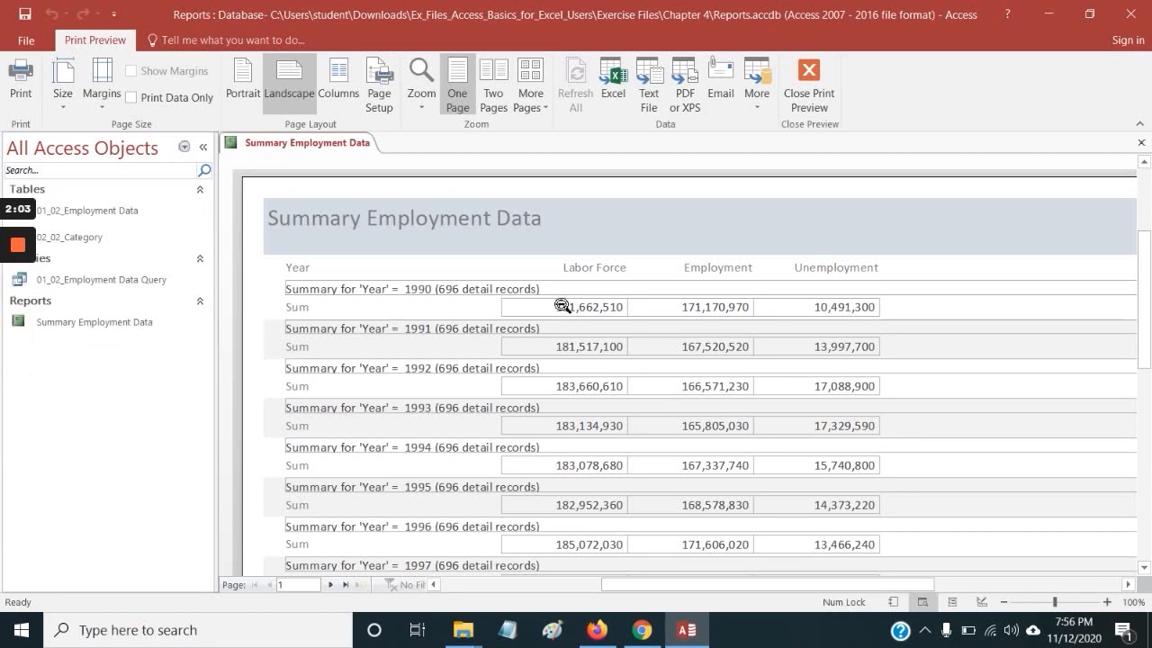
pyautogui.scroll(-1, 562, 306)
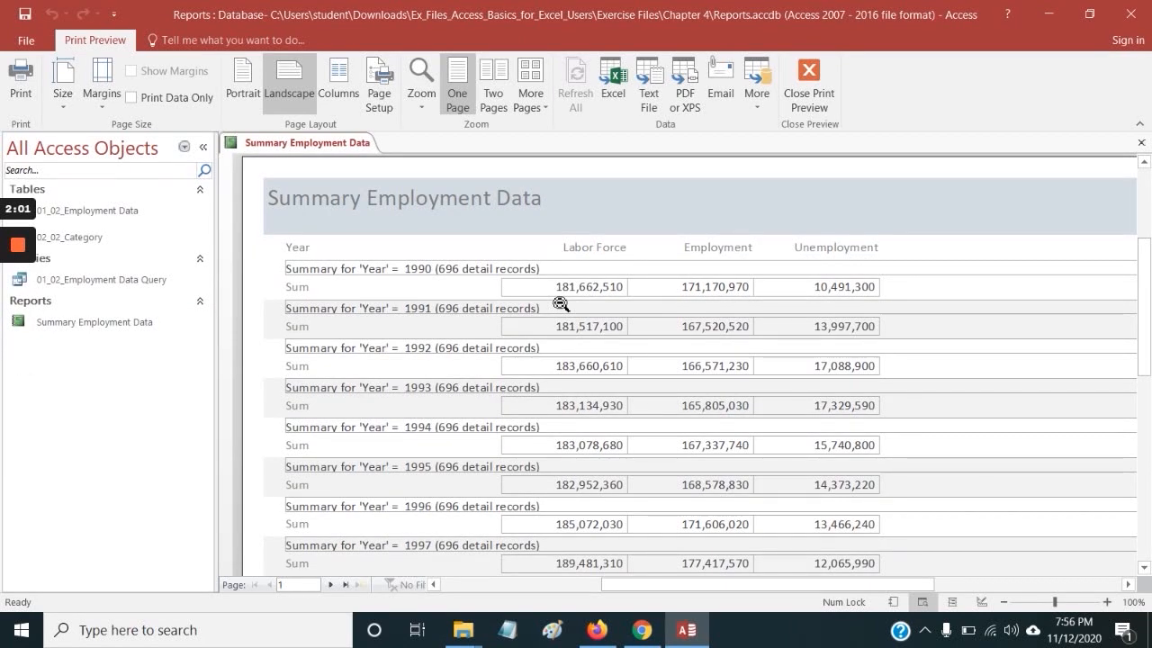
pyautogui.scroll(-1, 561, 304)
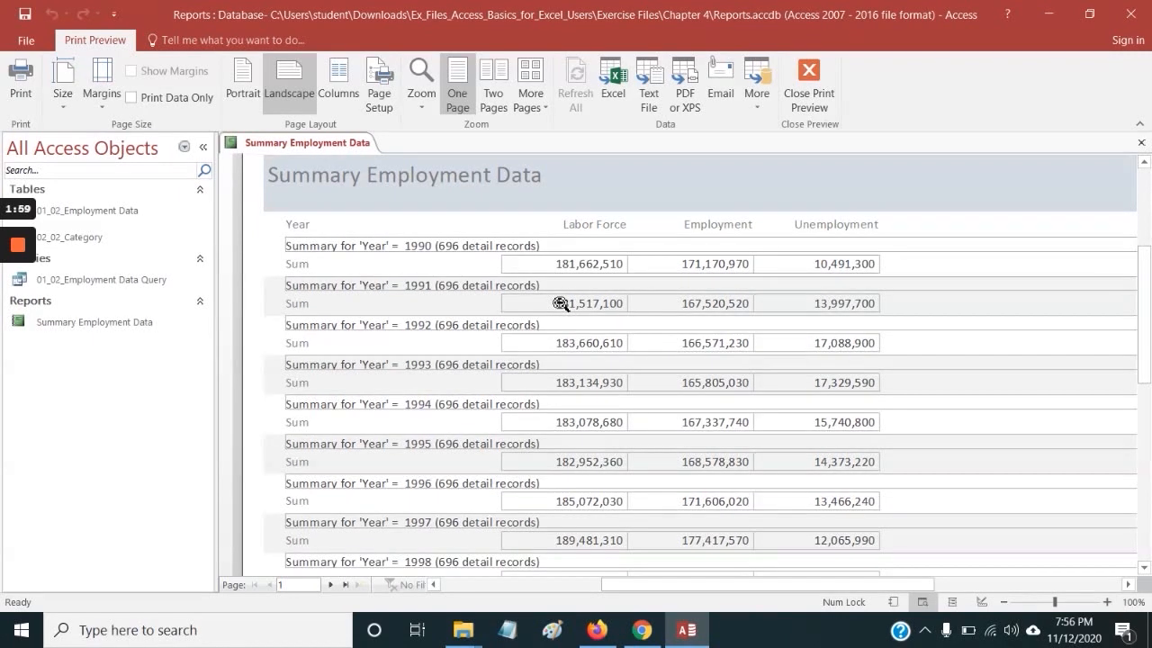
pyautogui.scroll(-2, 561, 304)
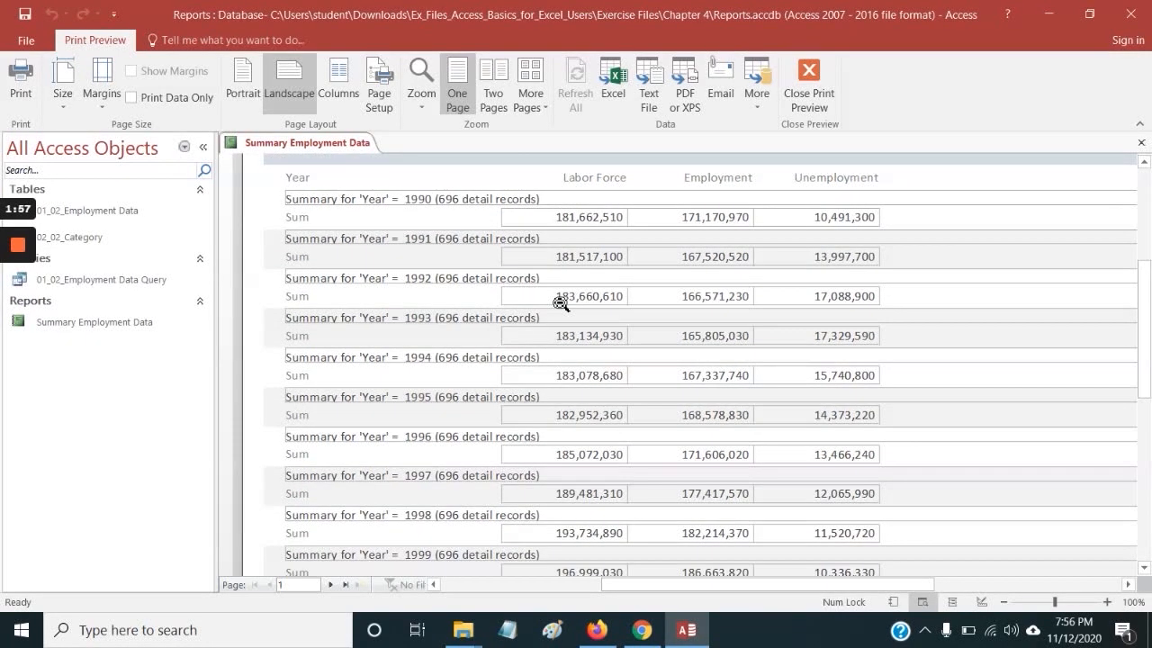
pyautogui.scroll(-1, 561, 305)
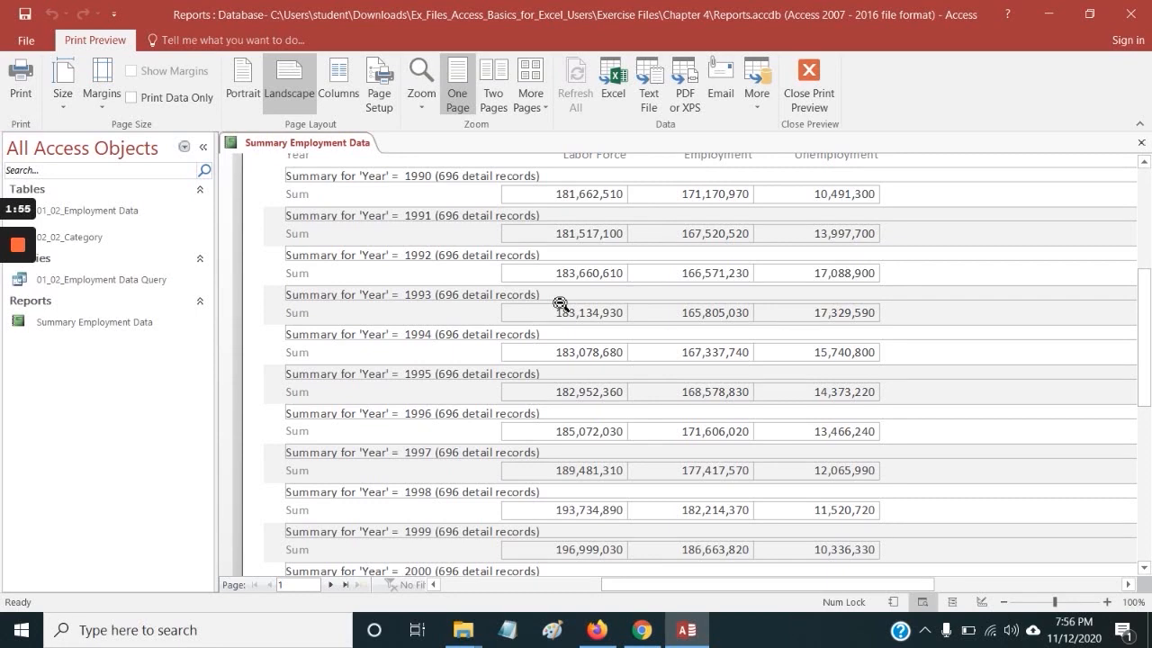
pyautogui.scroll(-1, 560, 304)
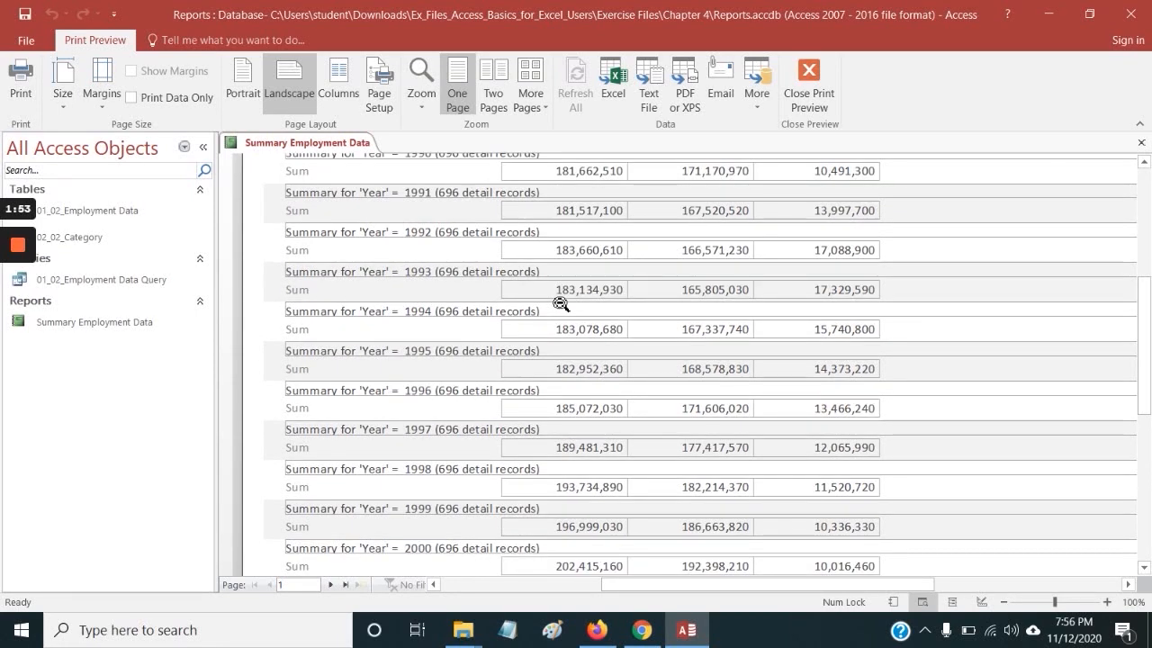
pyautogui.scroll(-1, 560, 304)
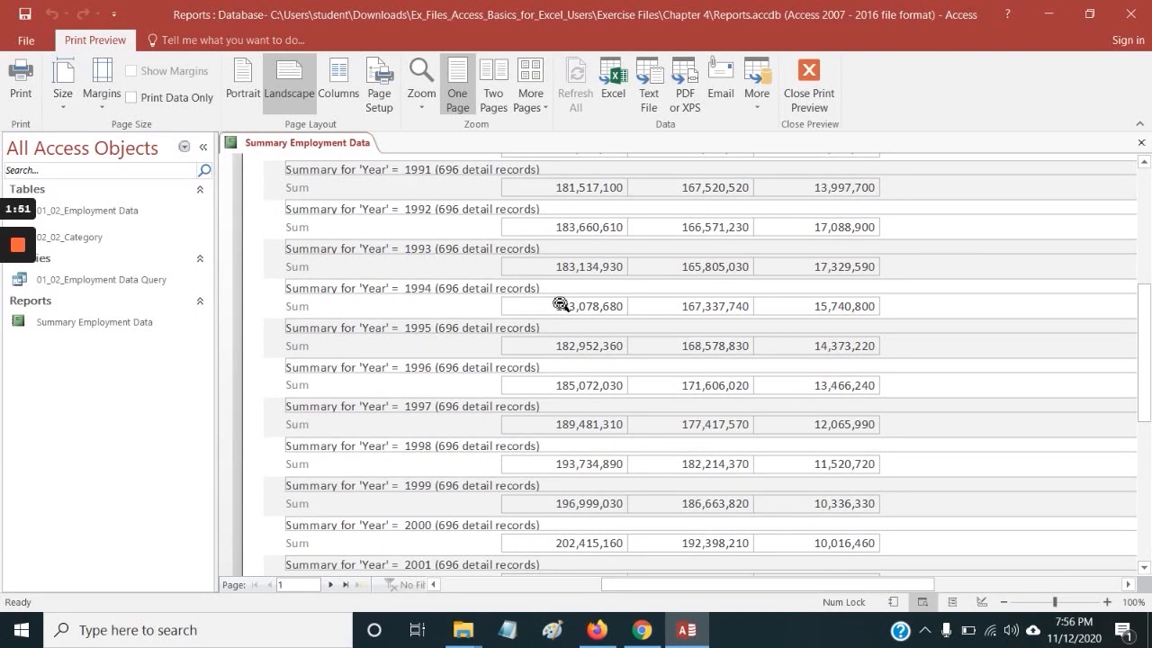
# - Look over the Summary Employment Data report again from its title down to the last years on the page
pyautogui.scroll(4, 561, 304)
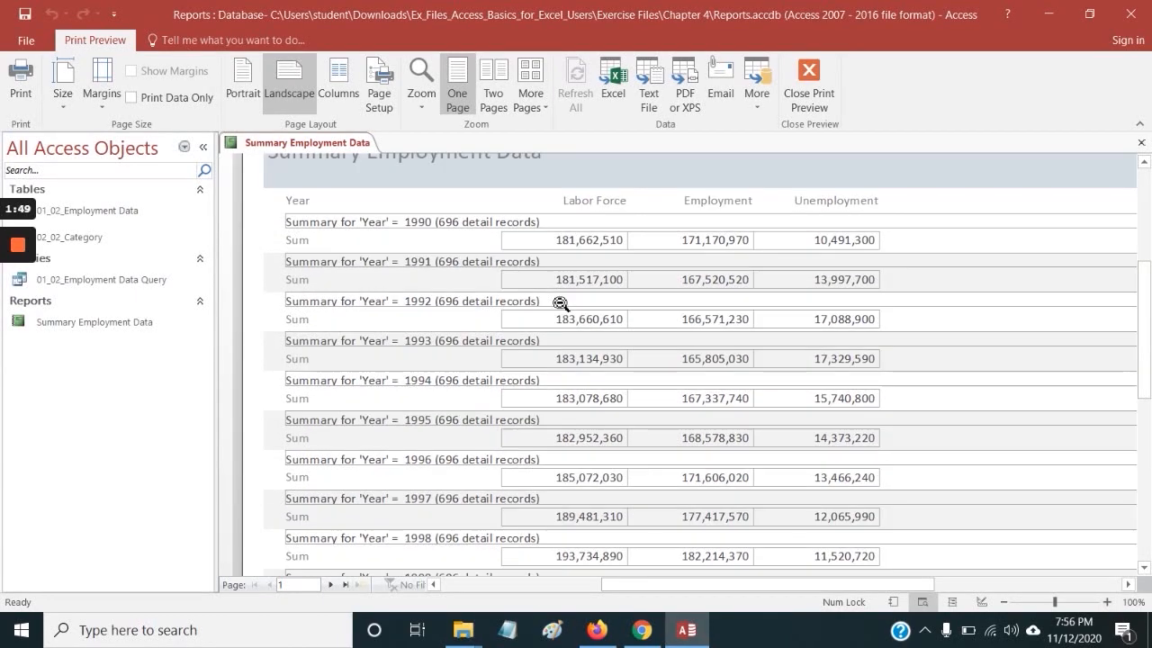
pyautogui.scroll(6, 560, 304)
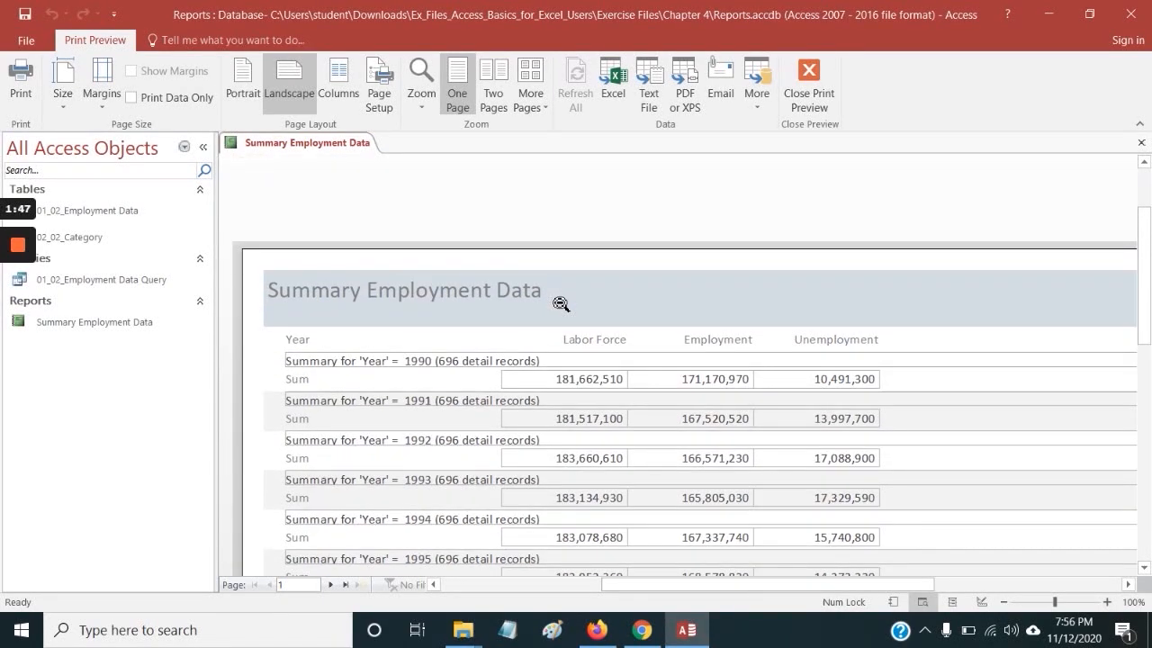
pyautogui.scroll(-15, 560, 304)
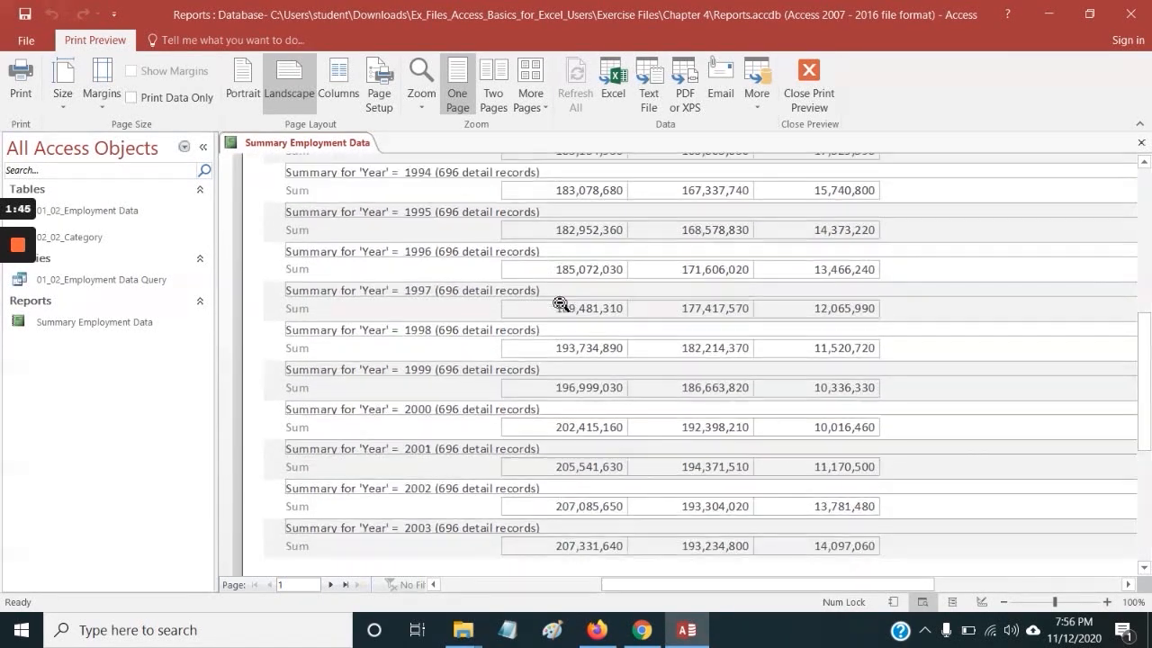
pyautogui.scroll(-6, 560, 305)
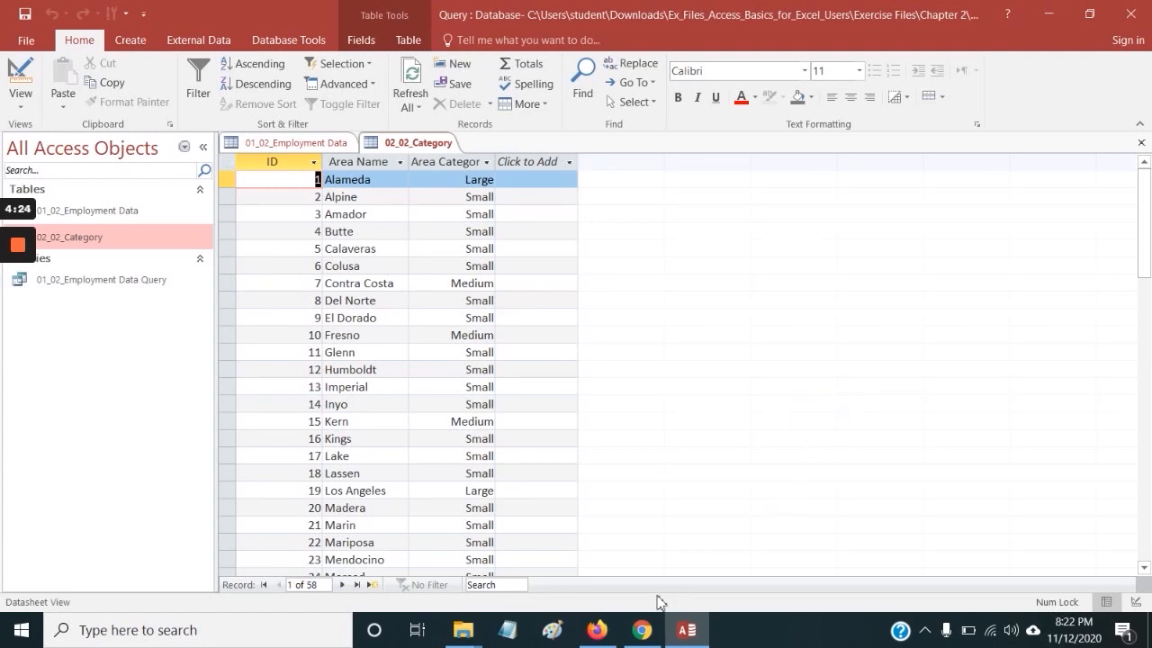
# - Switch to Chrome and open the library website mybpl.org in a new tab
pyautogui.click(640, 630)
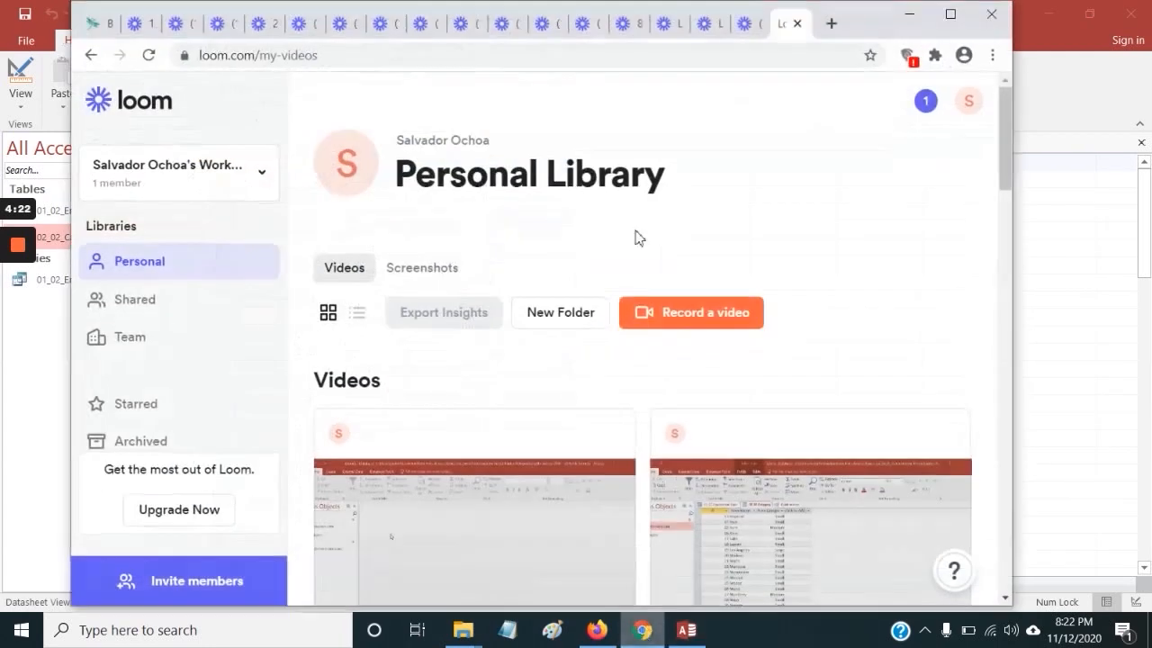
pyautogui.click(832, 23)
pyautogui.write('mybpl.org')
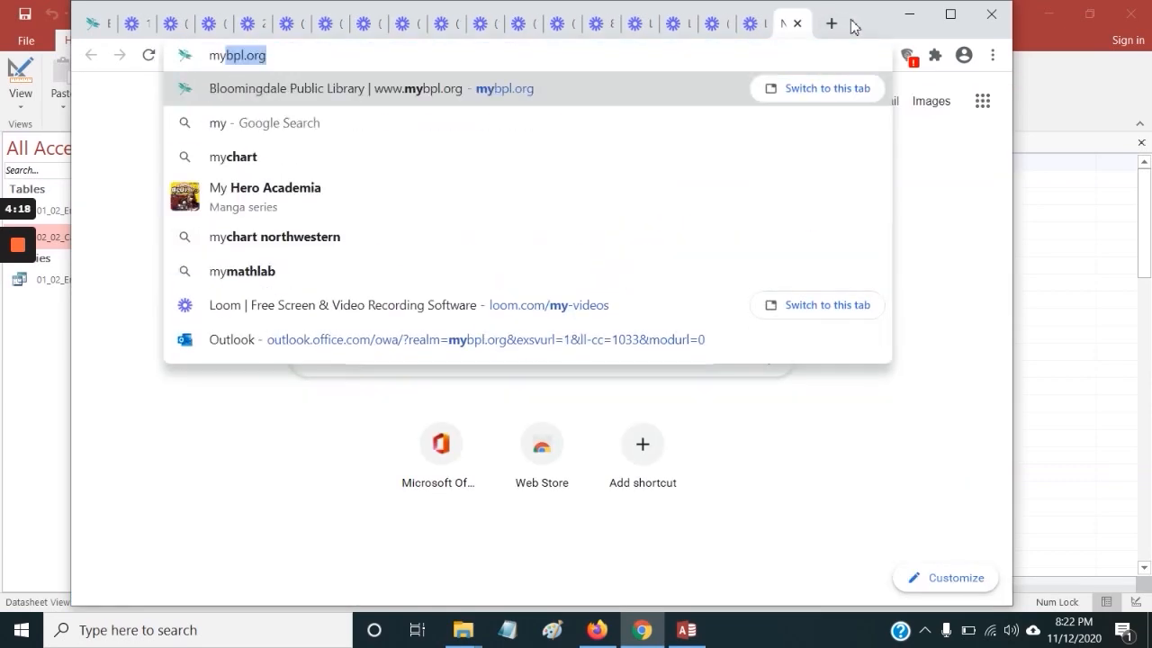
pyautogui.press('Return')
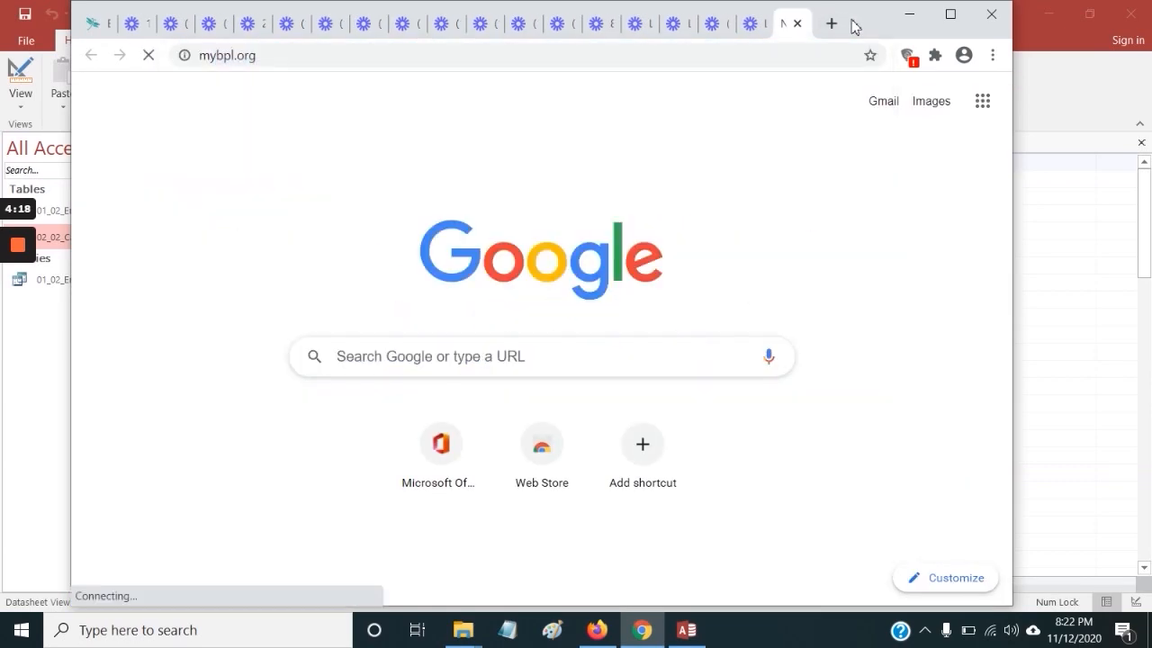
# - Open the Online Courses page from the library site's Learn section
pyautogui.scroll(-1, 556, 212)
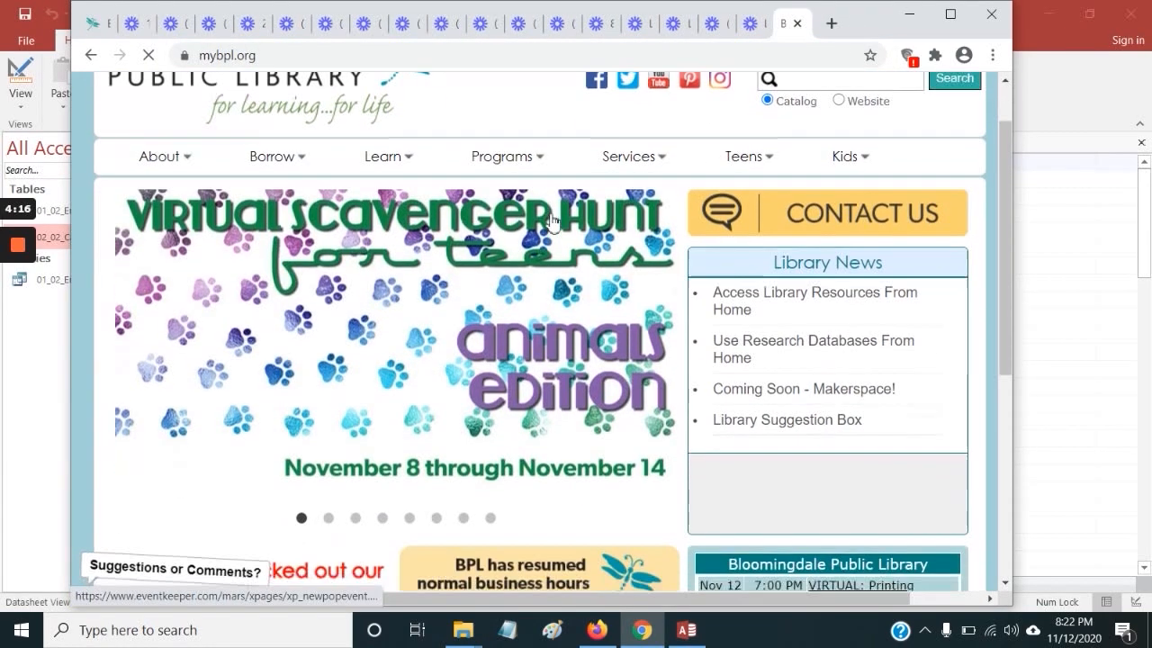
pyautogui.moveTo(389, 144)
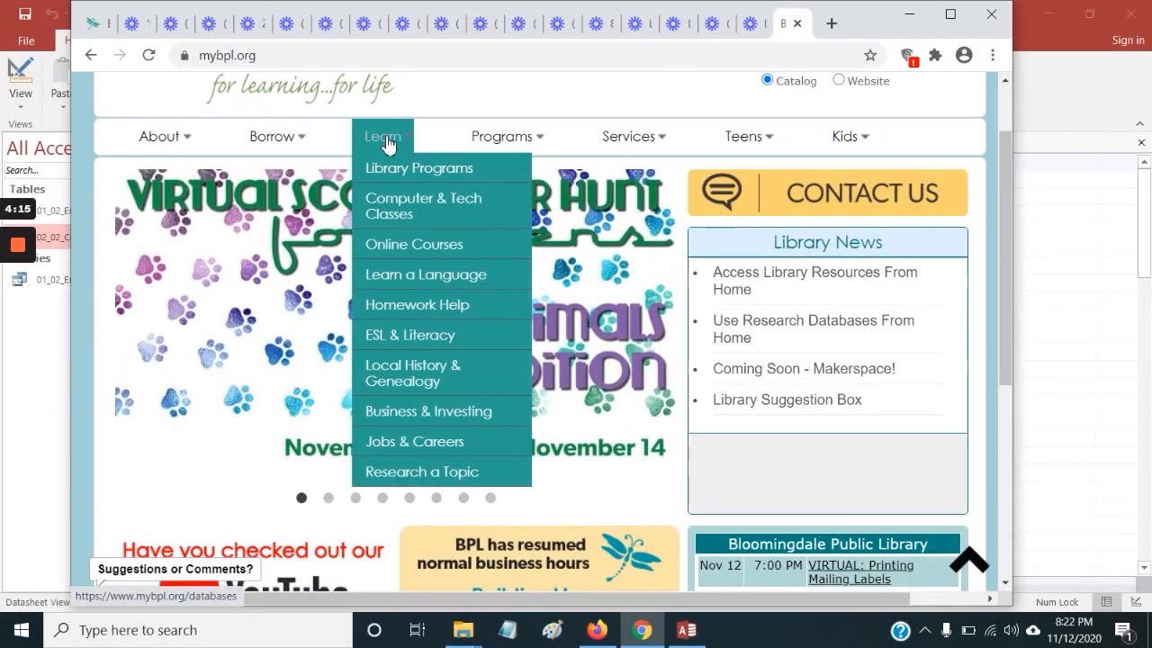
pyautogui.click(414, 249)
# - Find lynda.com among the online learning resources and open its library card login page
pyautogui.scroll(-2, 668, 259)
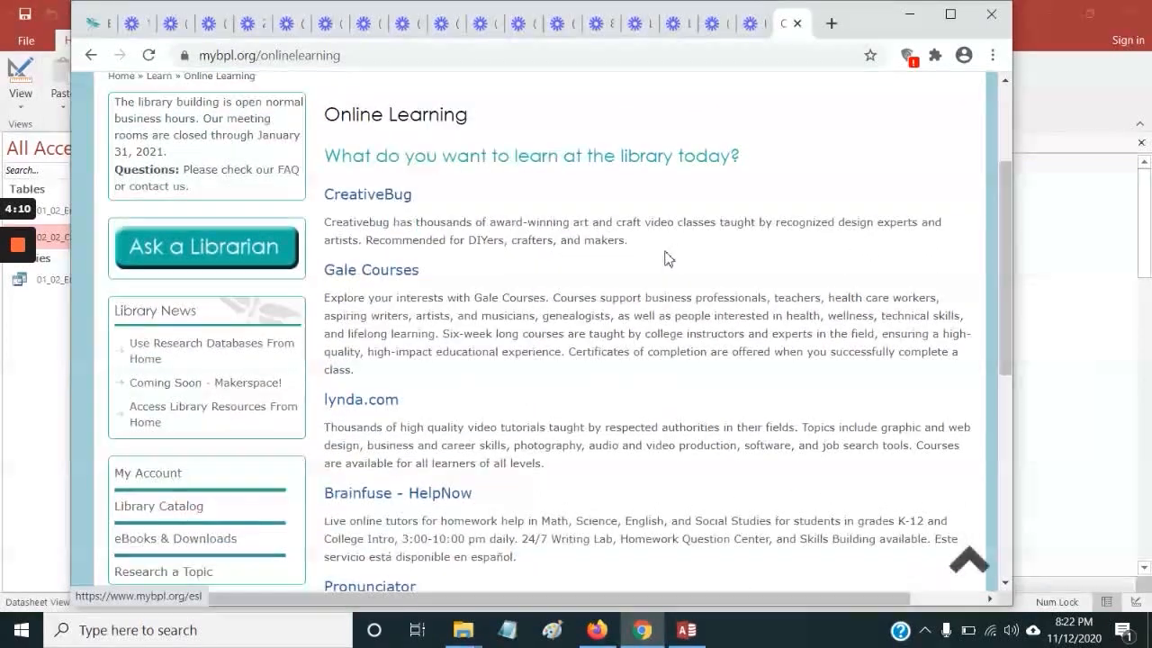
pyautogui.scroll(-2, 492, 210)
pyautogui.scroll(1, 492, 211)
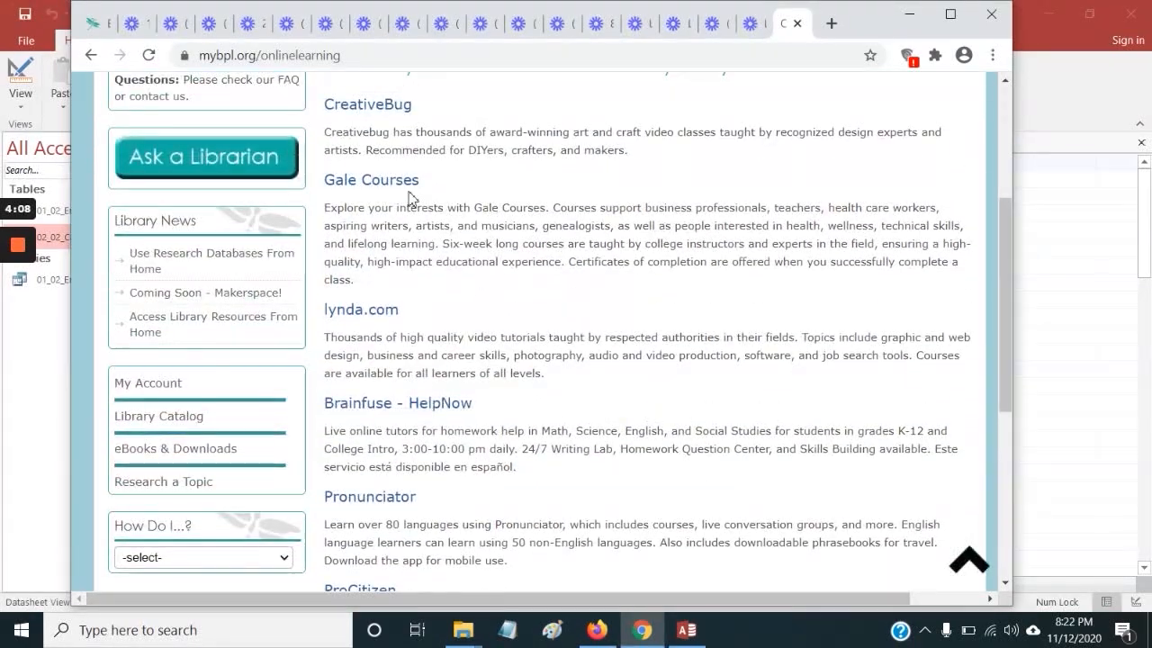
pyautogui.click(392, 319)
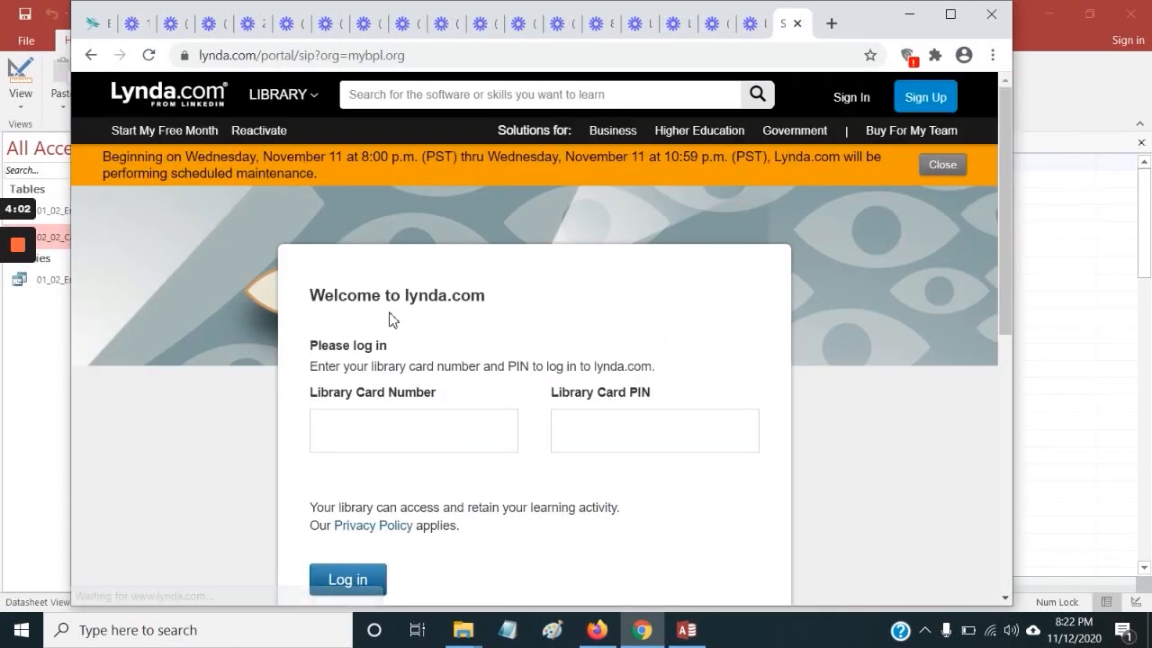
pyautogui.scroll(-1, 392, 320)
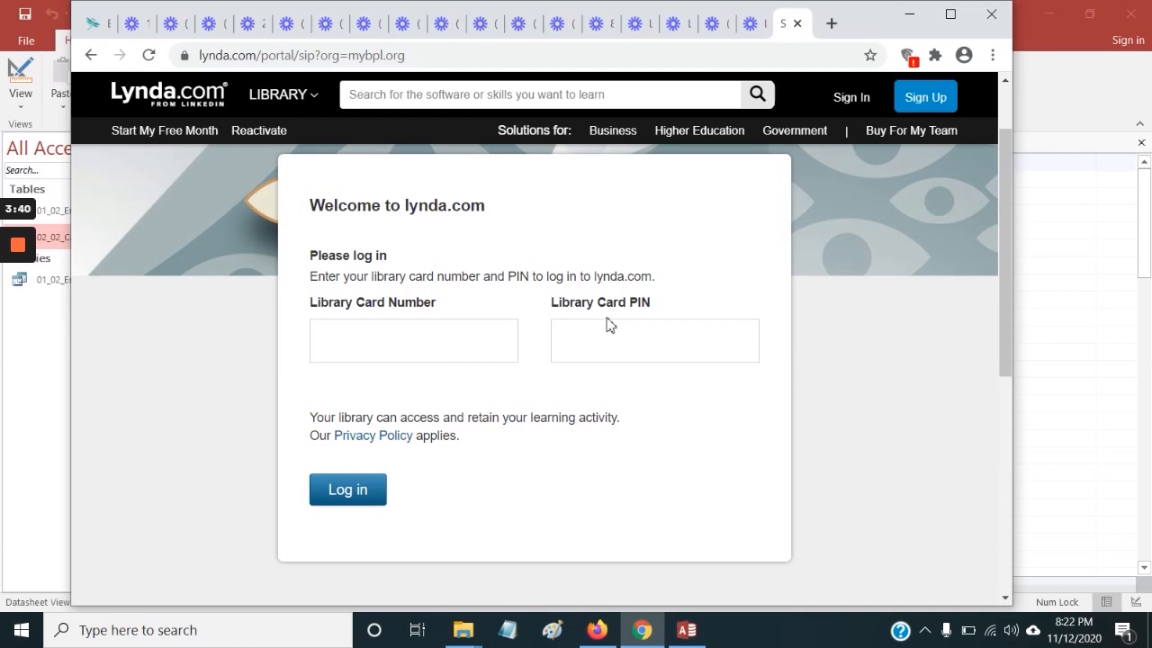
# - Minimize the browser window to return to the Access database
pyautogui.click(909, 14)
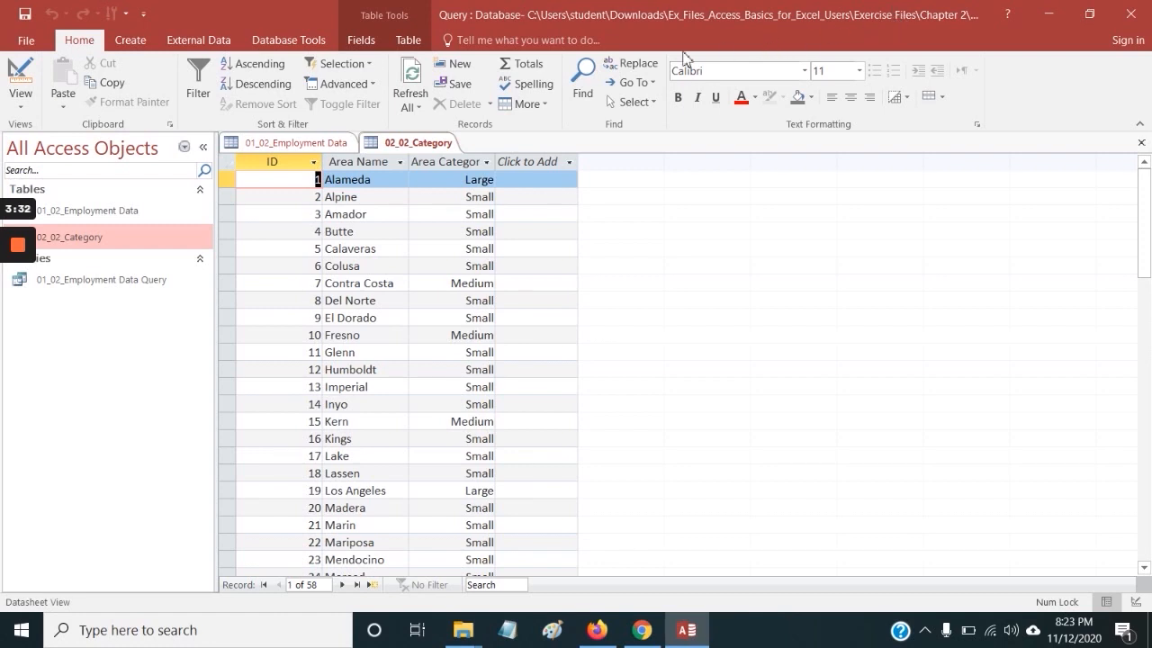
pyautogui.moveTo(23, 250)
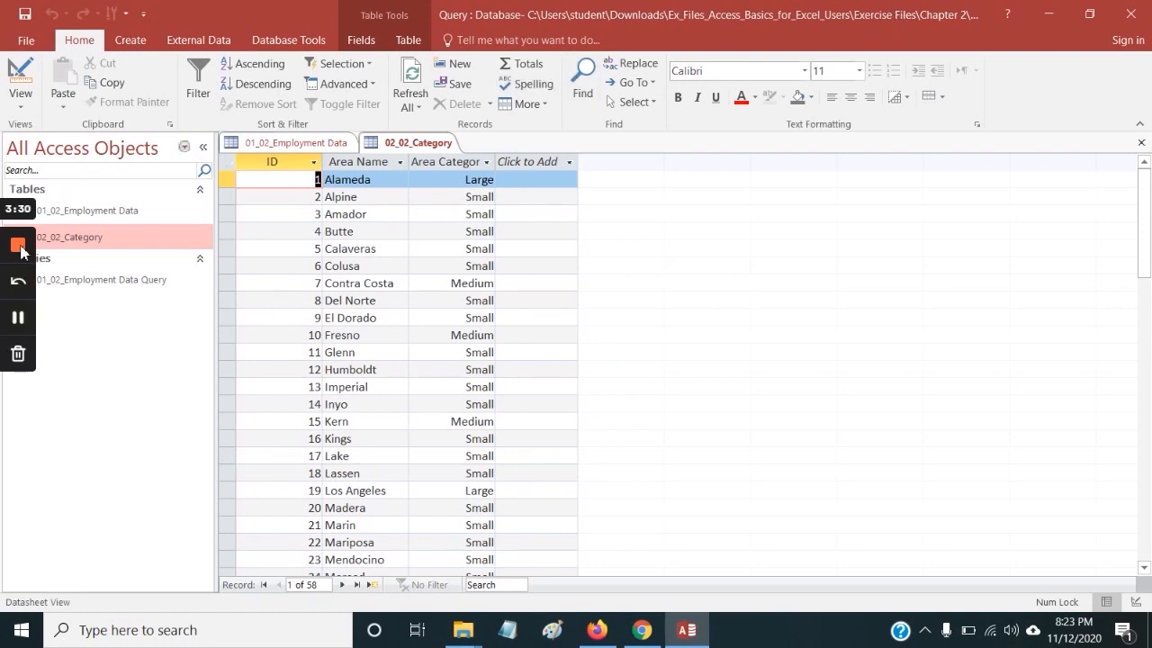
pyautogui.click(18, 245)
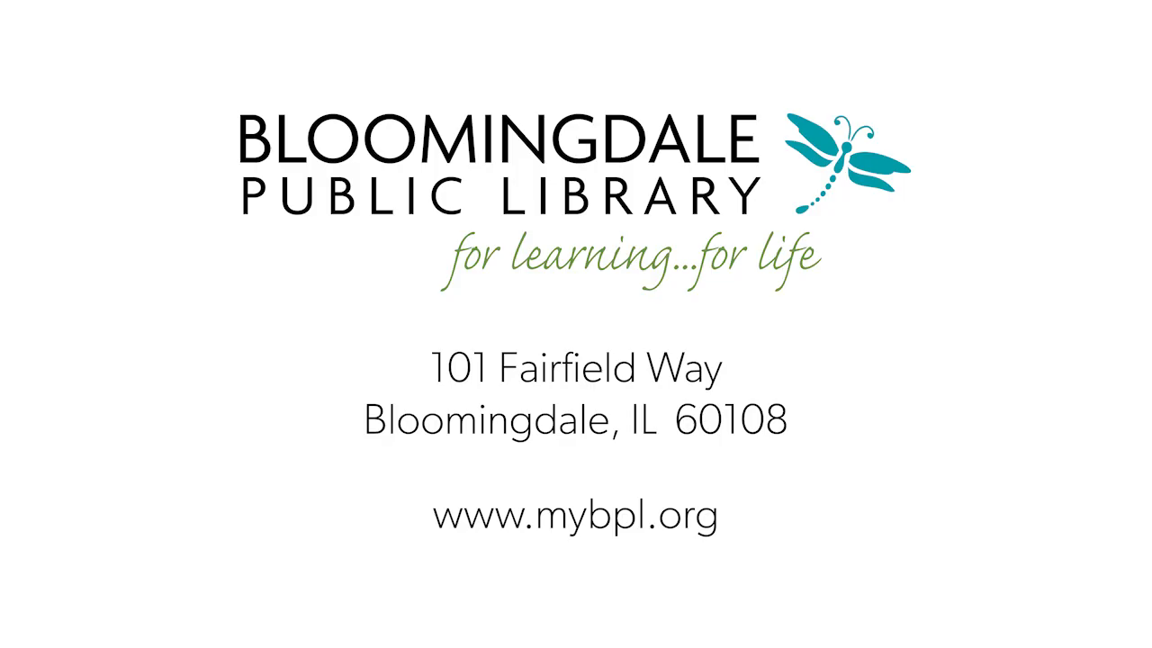